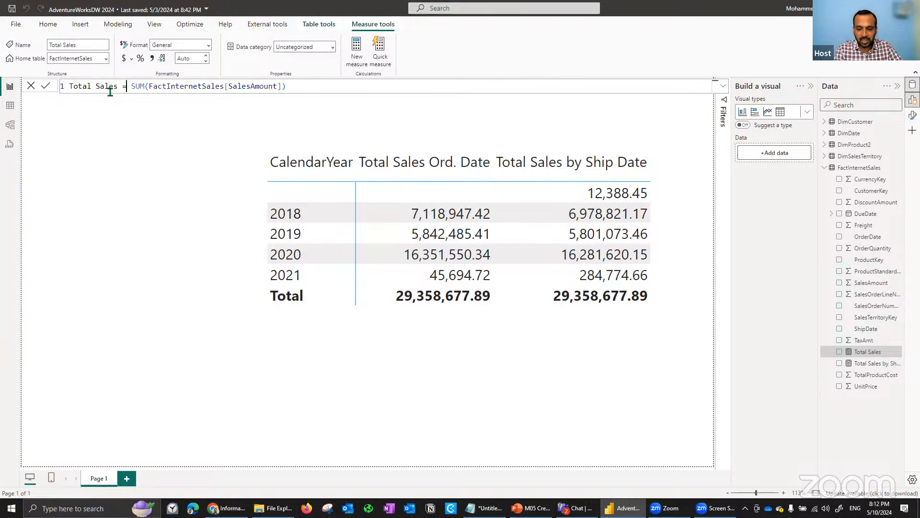
- Walk through the Total Sales measure's formula, examining the SUM over FactInternetSales[SalesAmount]
{"action": "key", "text": "Right"}
{"action": "key", "text": "Right"}
{"action": "key", "text": "Right"}
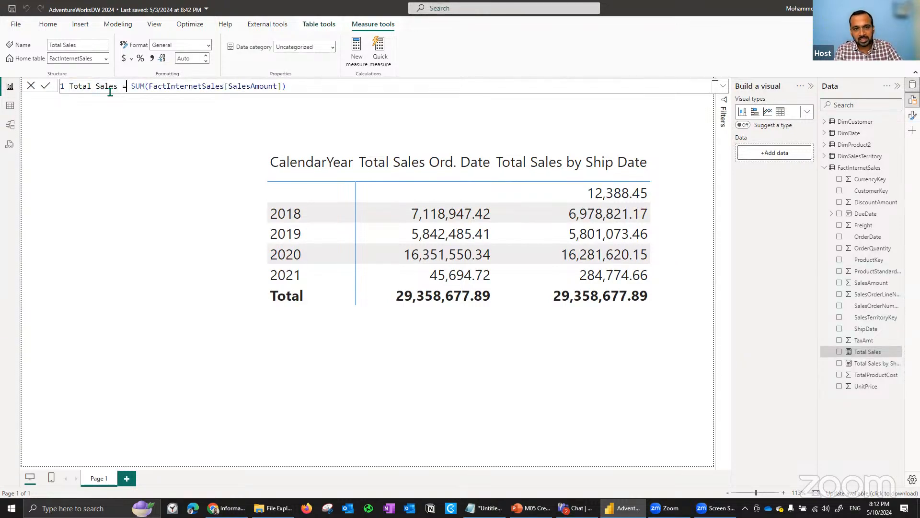
{"action": "key", "text": "ctrl+shift+Right"}
{"action": "key", "text": "Right"}
{"action": "key", "text": "ctrl+shift+Right"}
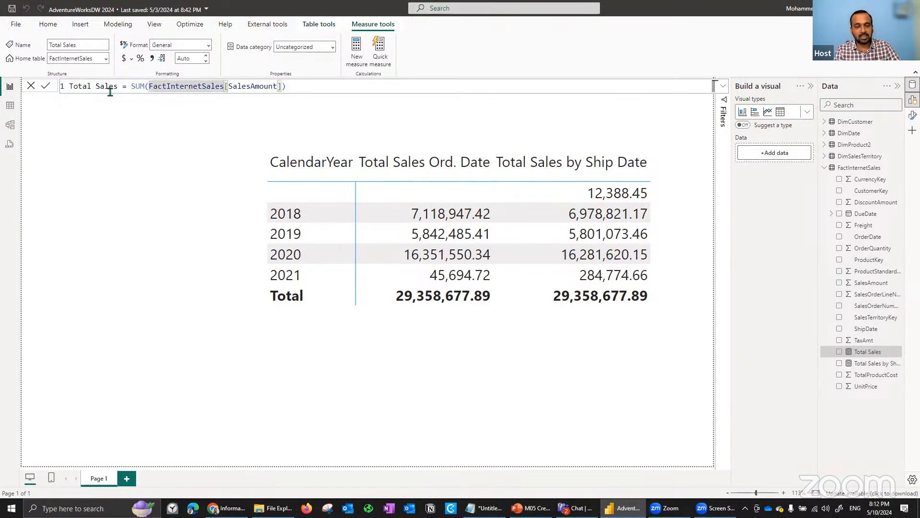
{"action": "key", "text": "Home"}
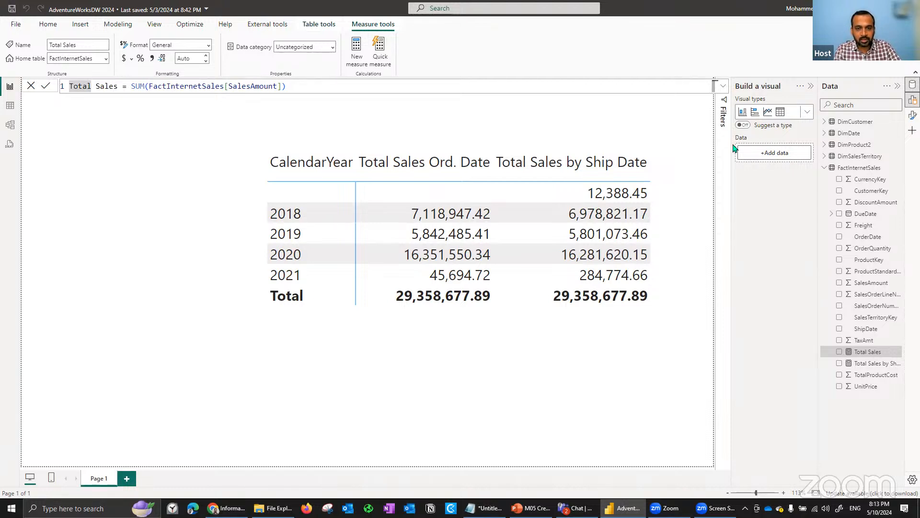
- Add a Total Sales card, make it wider and shorter, and remove Total Sales by Ship Date from the CalendarYear matrix
{"action": "left_click", "coordinate": [320, 100]}
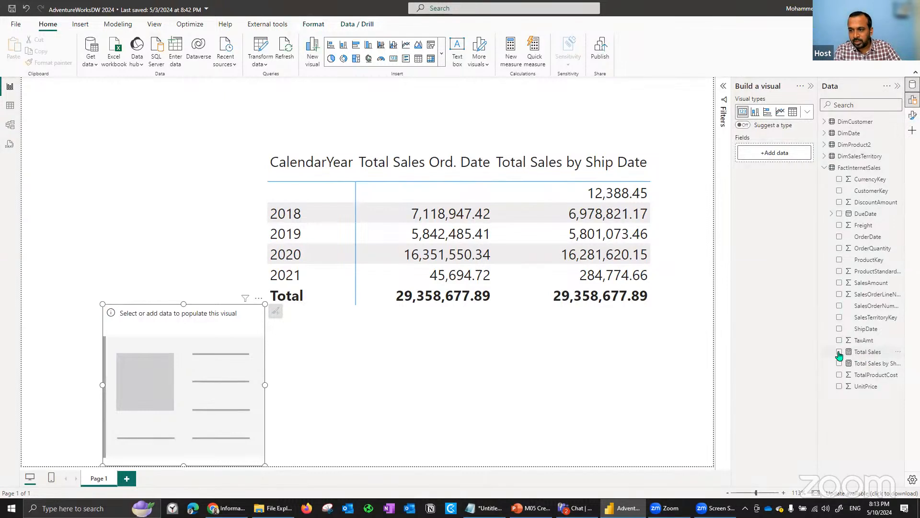
{"action": "left_click", "coordinate": [866, 353]}
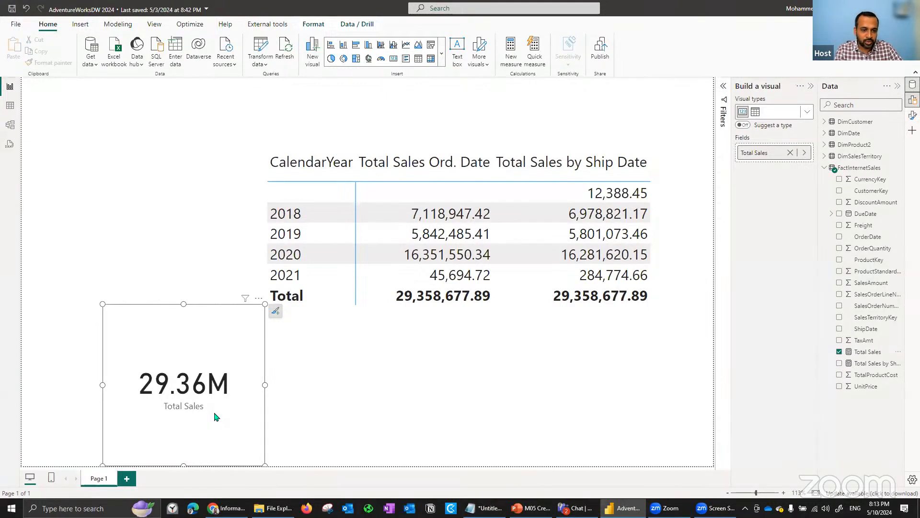
{"action": "left_click_drag", "start_coordinate": [265, 304], "coordinate": [322, 349]}
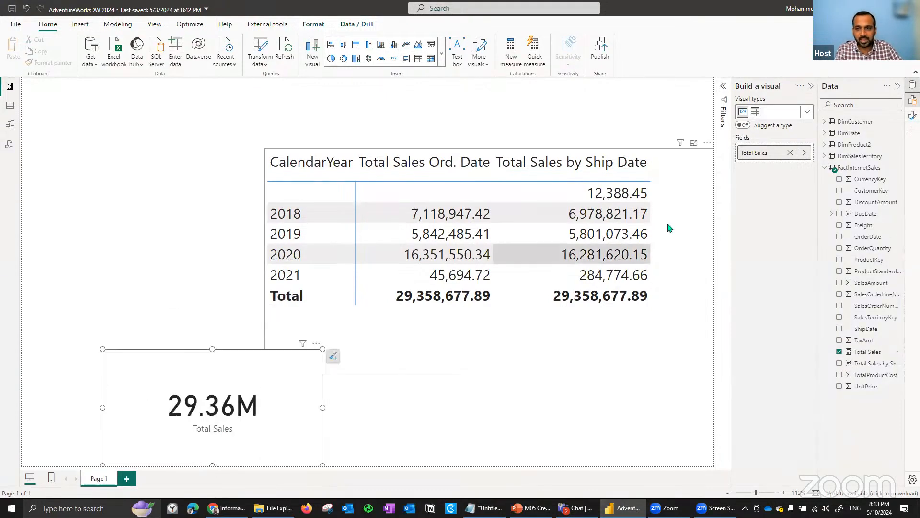
{"action": "left_click", "coordinate": [792, 251]}
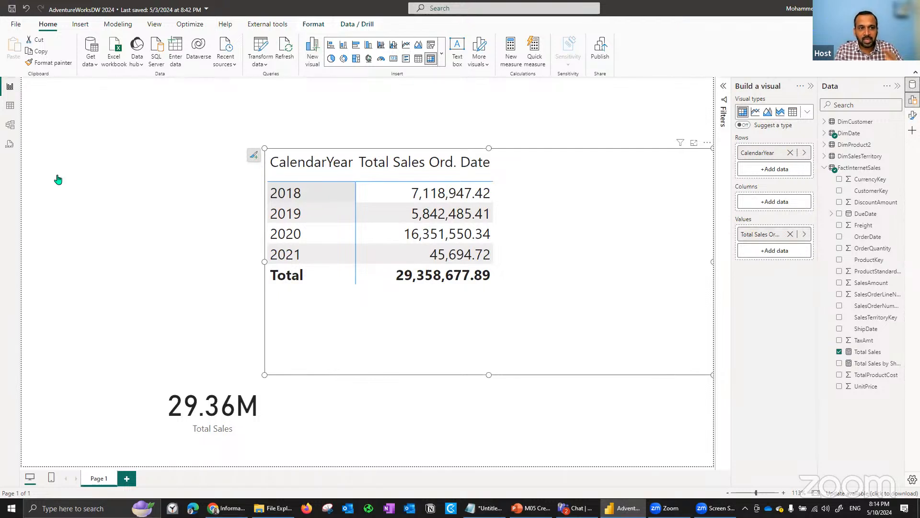
- Inspect the model relationship between FactInternetSales OrderDate and DimDate FullDateAlternateKey, and return to the report
{"action": "left_click", "coordinate": [6, 127]}
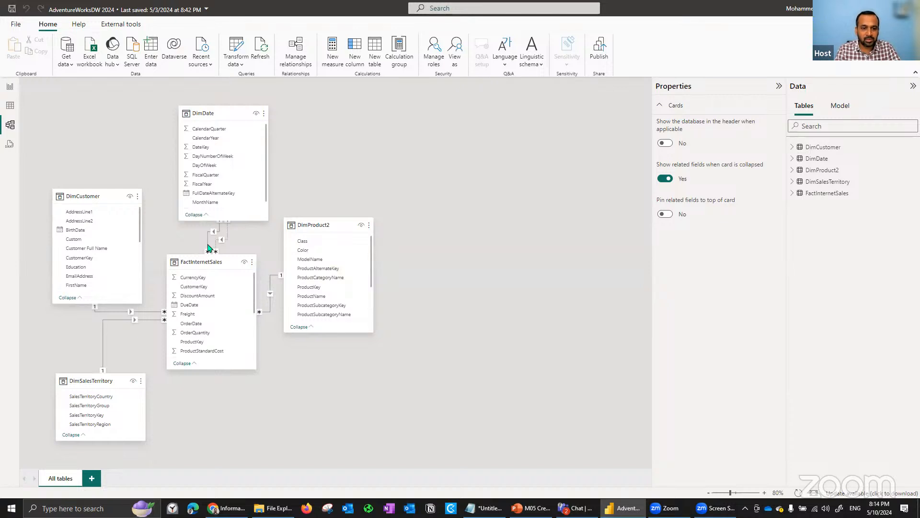
{"action": "left_click", "coordinate": [213, 191]}
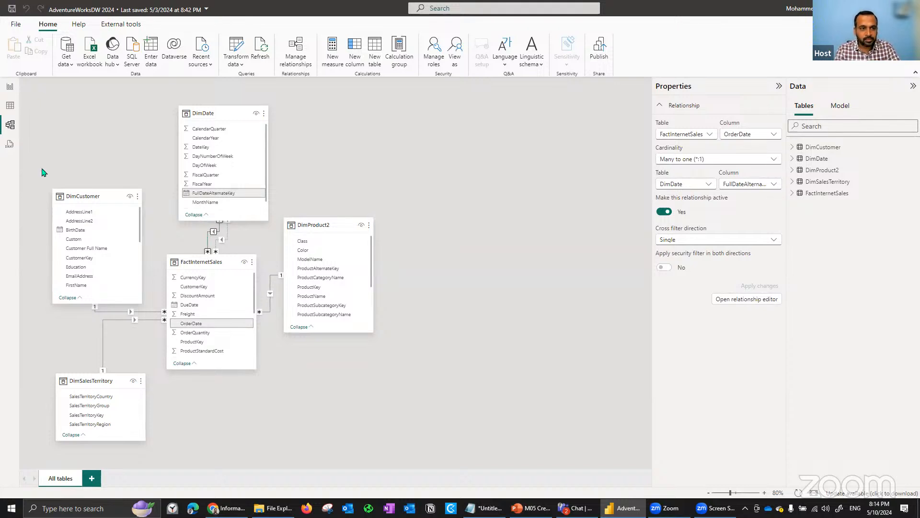
{"action": "left_click", "coordinate": [9, 90]}
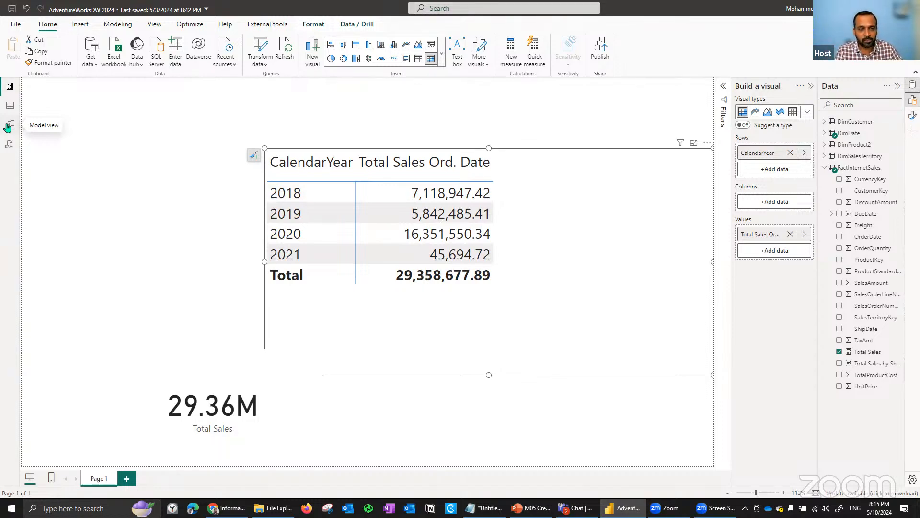
- Deactivate the OrderDate relationship between FactInternetSales and DimDate, apply the change, and check the matrix in the report
{"action": "left_click", "coordinate": [9, 125]}
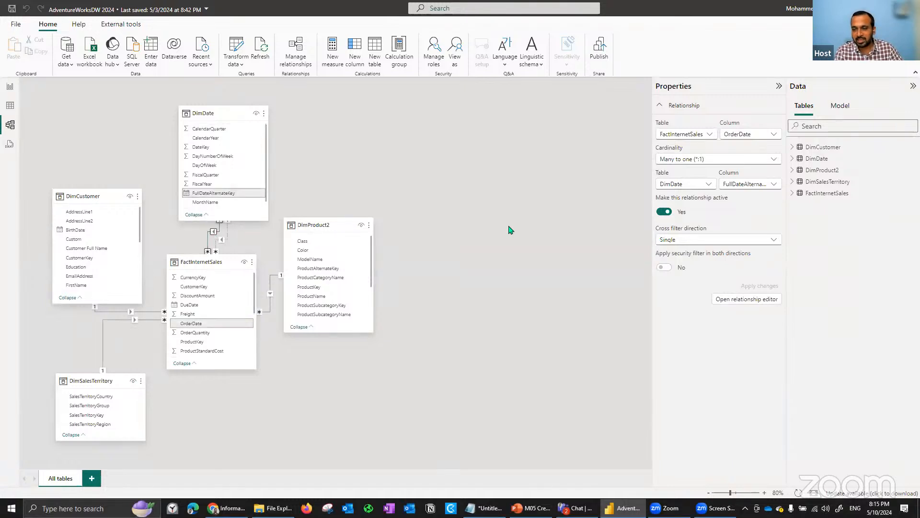
{"action": "left_click", "coordinate": [664, 212]}
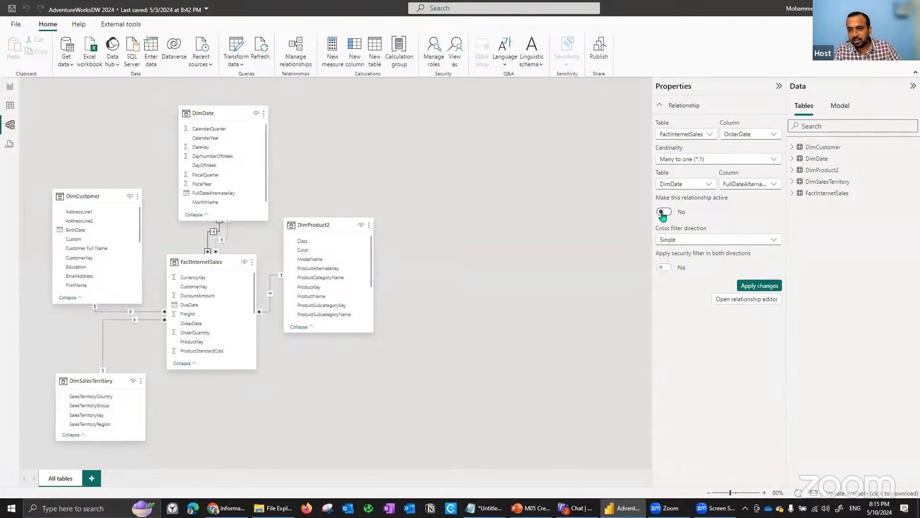
{"action": "left_click", "coordinate": [773, 289]}
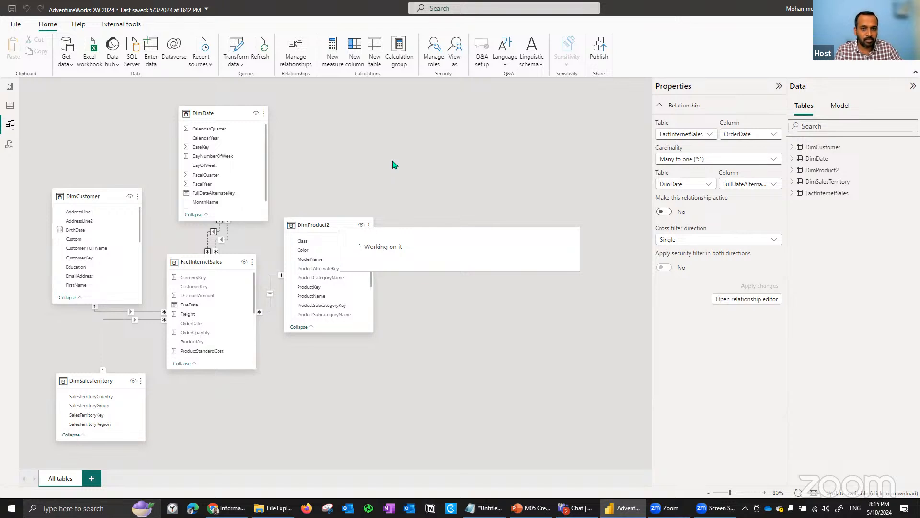
{"action": "left_click", "coordinate": [9, 88]}
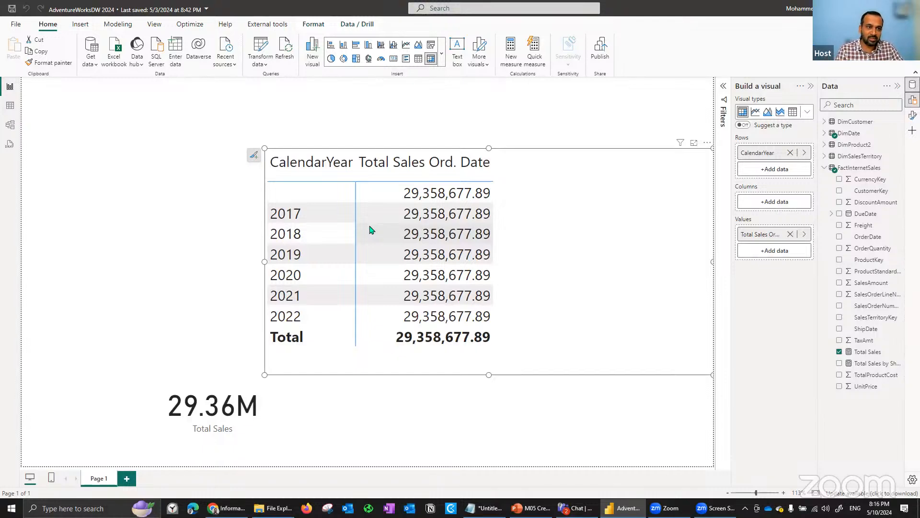
- Make the OrderDate relationship between FactInternetSales and DimDate active again, apply the change, and return to the report
{"action": "left_click", "coordinate": [10, 125]}
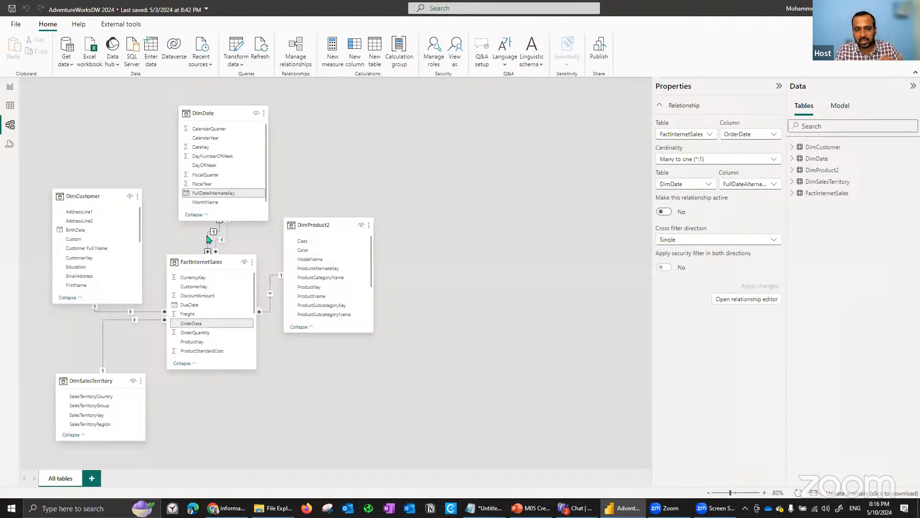
{"action": "left_click", "coordinate": [665, 211]}
{"action": "left_click", "coordinate": [757, 285]}
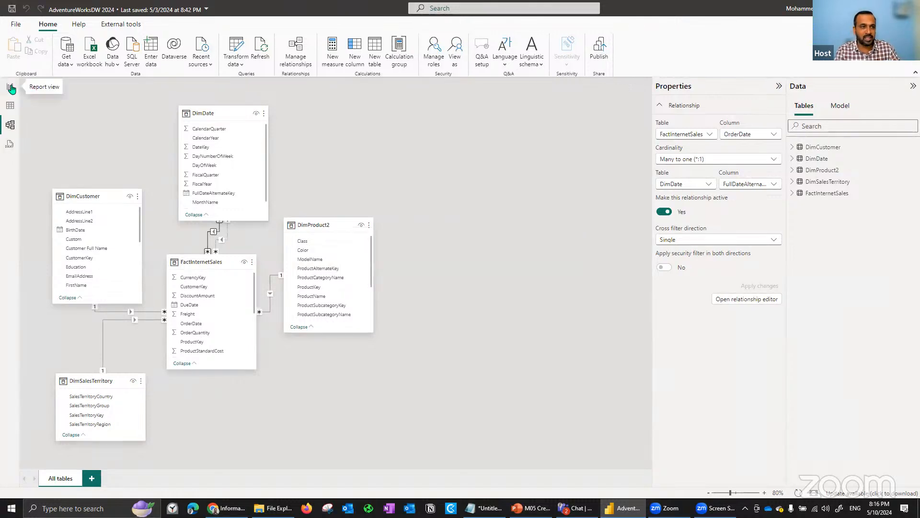
{"action": "left_click", "coordinate": [11, 88]}
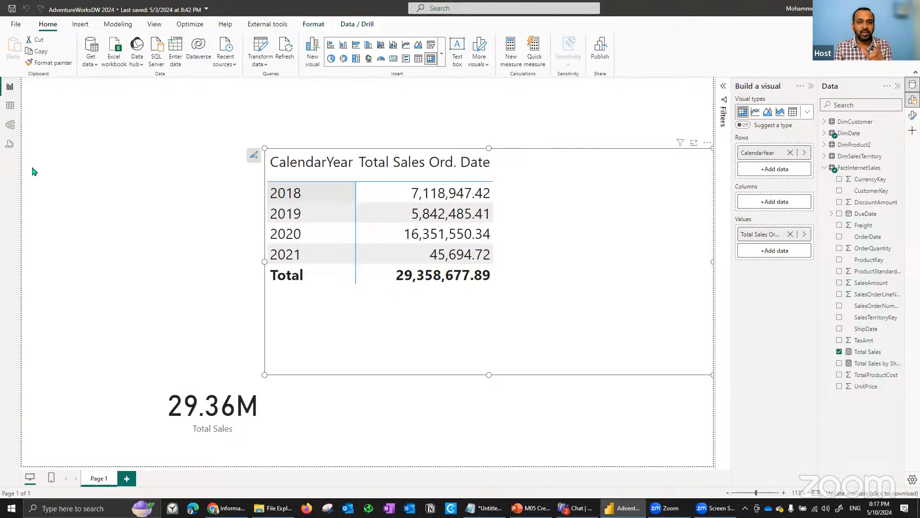
- Check which years the CalendarYear column of the DimDate table contains, without filtering it
{"action": "left_click", "coordinate": [10, 106]}
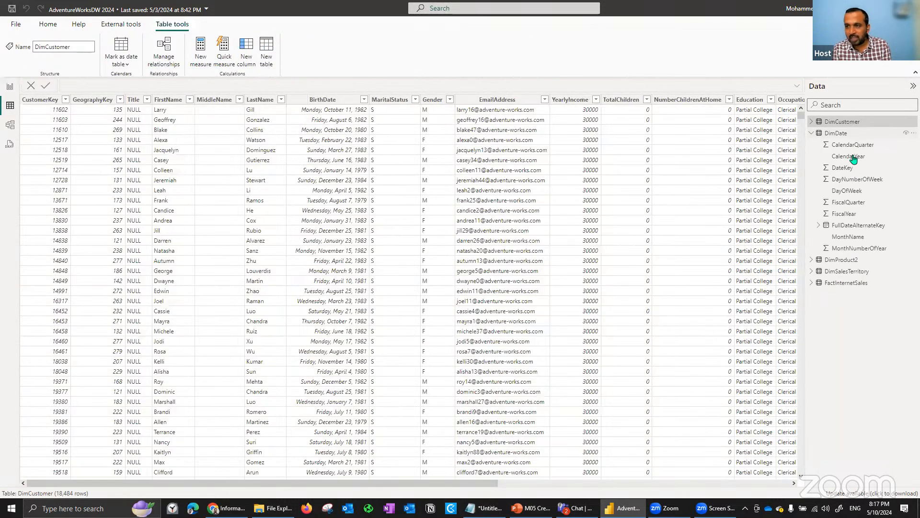
{"action": "left_click", "coordinate": [872, 157]}
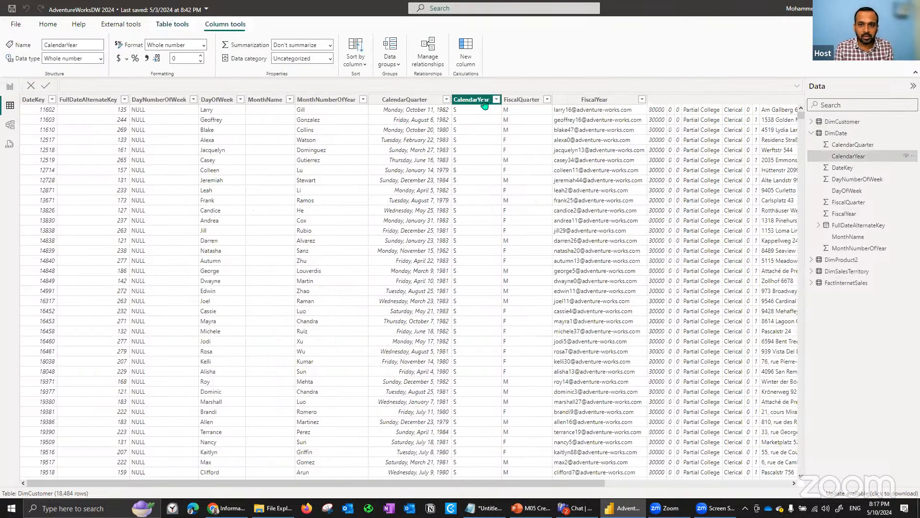
{"action": "left_click", "coordinate": [482, 100]}
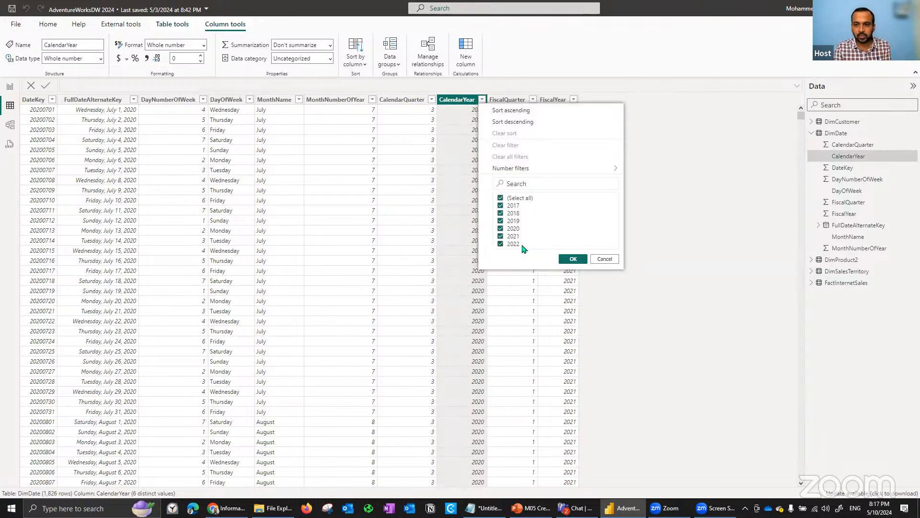
{"action": "left_click", "coordinate": [703, 239]}
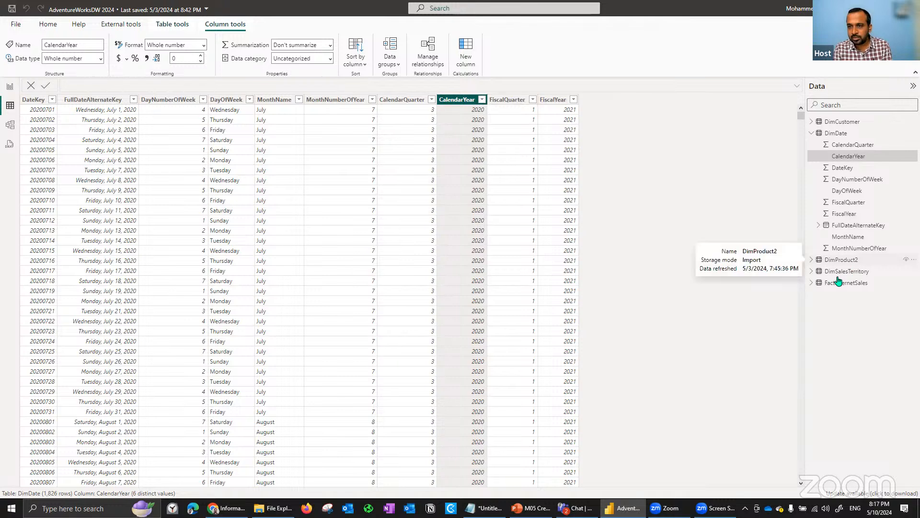
- Browse the dates in DimDate's FullDateAlternateKey column and sort the column in descending order
{"action": "left_click", "coordinate": [133, 102]}
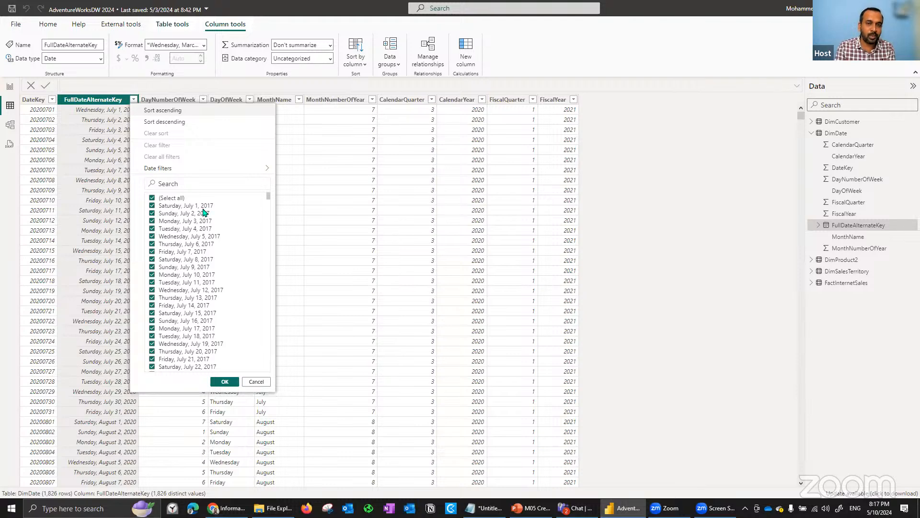
{"action": "left_click_drag", "start_coordinate": [269, 200], "coordinate": [268, 378]}
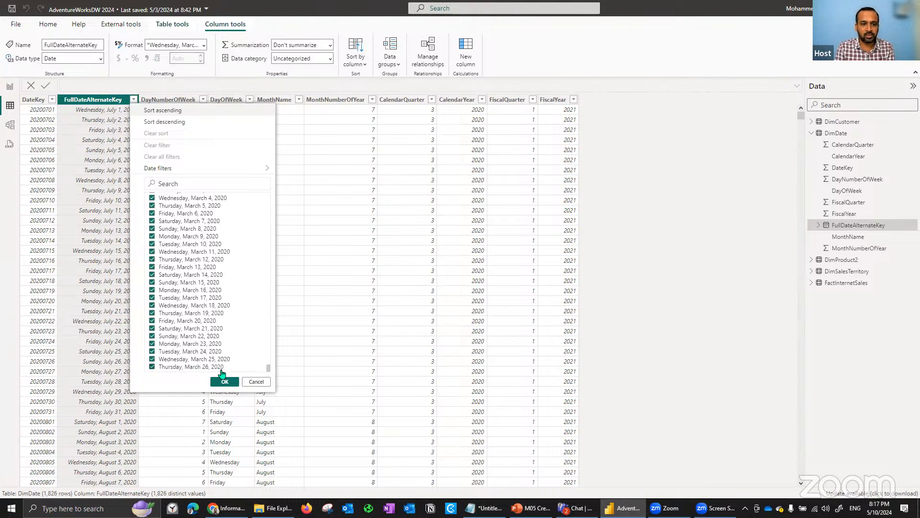
{"action": "left_click", "coordinate": [173, 126]}
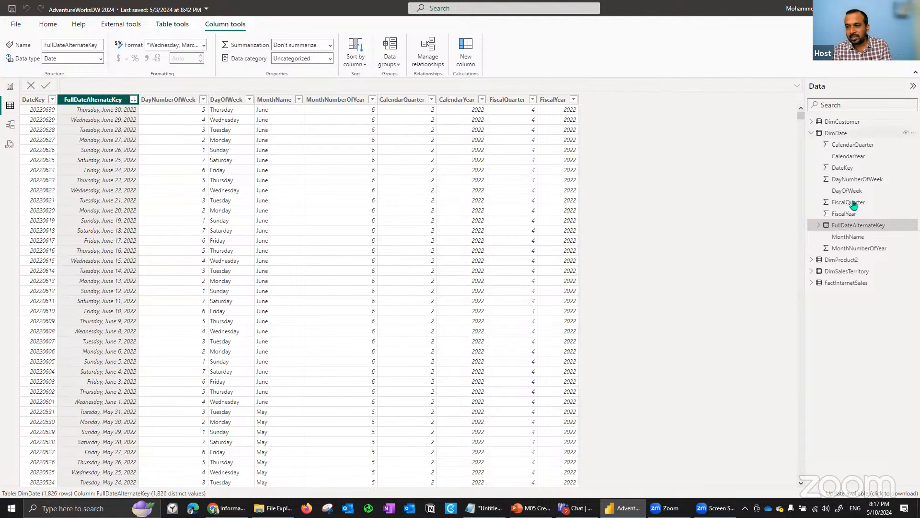
- Check the date range of FactInternetSales by sorting OrderDate in descending order, and go back to the report
{"action": "left_click", "coordinate": [846, 283]}
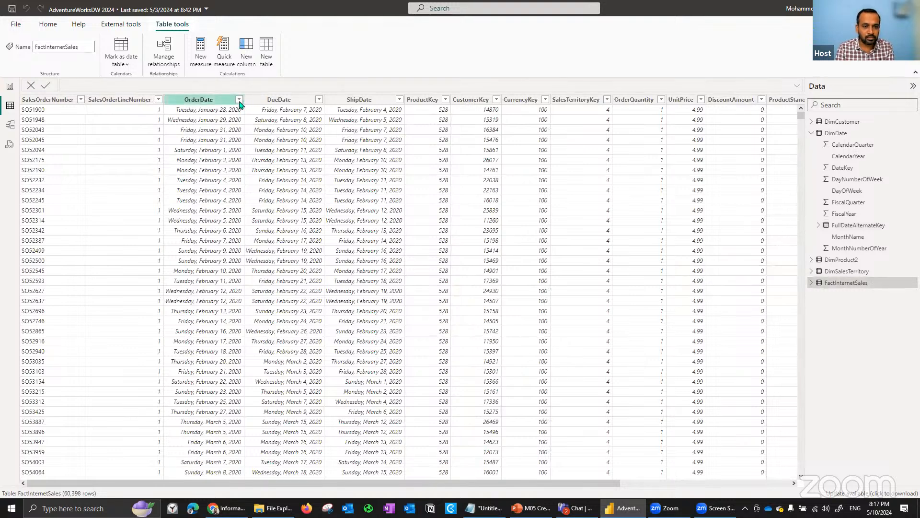
{"action": "left_click", "coordinate": [239, 100]}
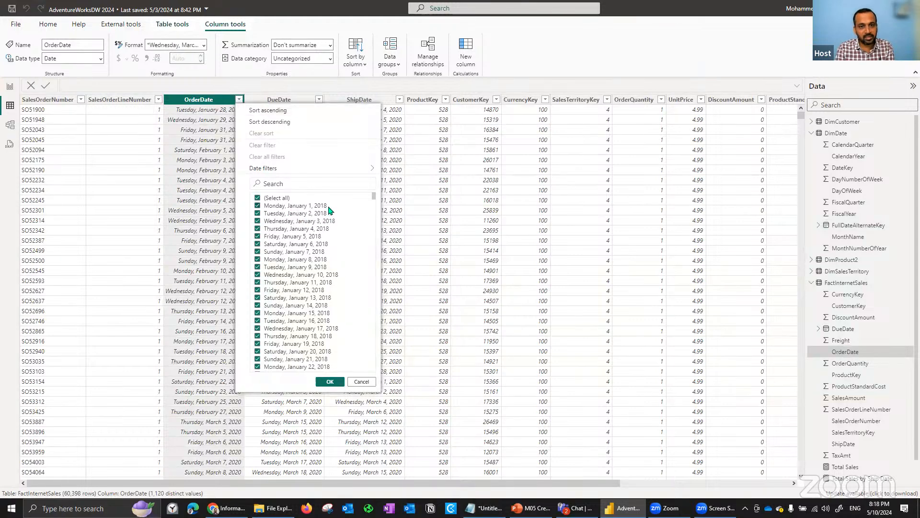
{"action": "left_click", "coordinate": [239, 100]}
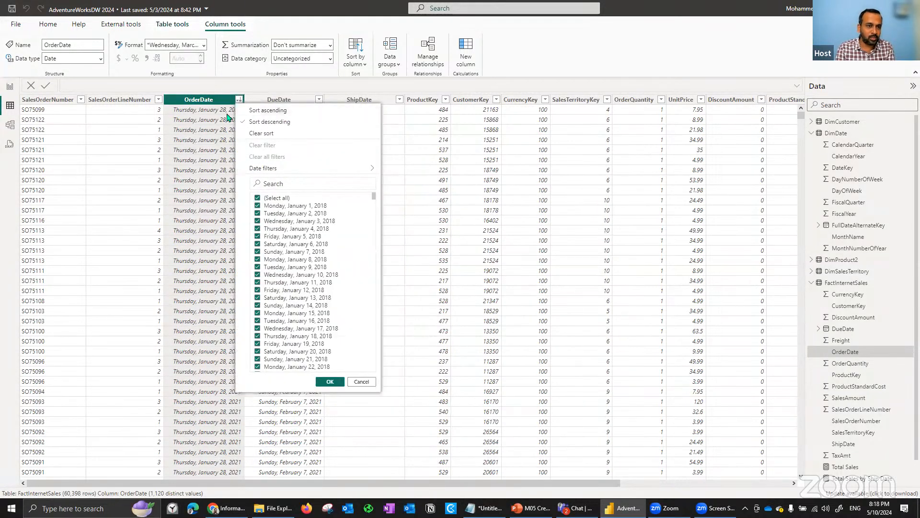
{"action": "left_click", "coordinate": [269, 88]}
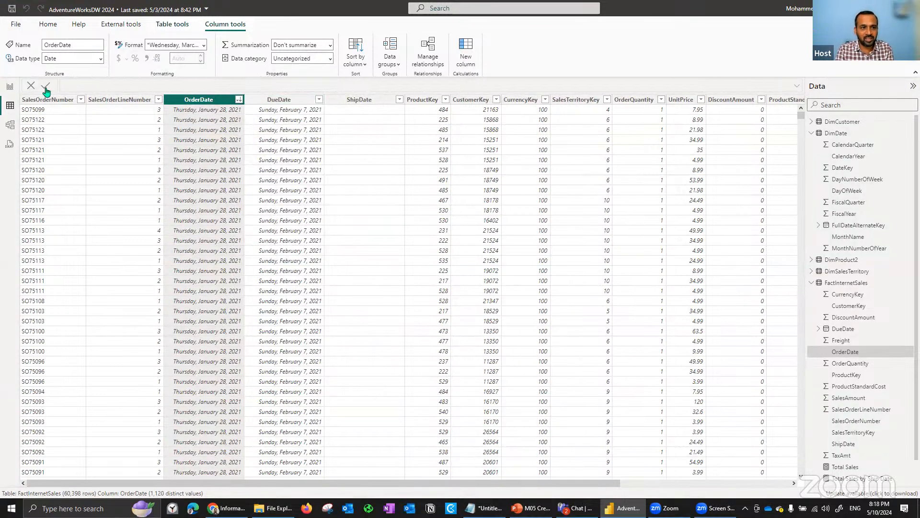
{"action": "left_click", "coordinate": [10, 86]}
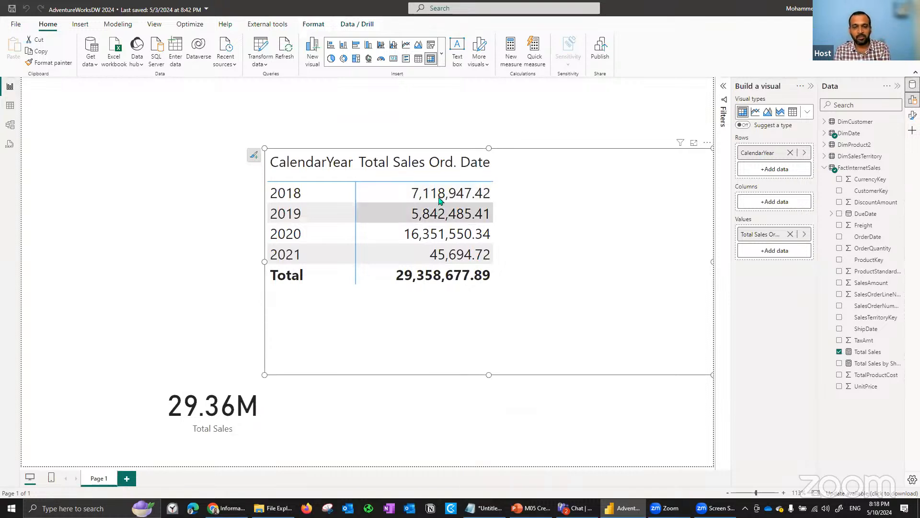
- Shrink the CalendarYear matrix in width and height and deselect it
{"action": "left_click", "coordinate": [345, 178]}
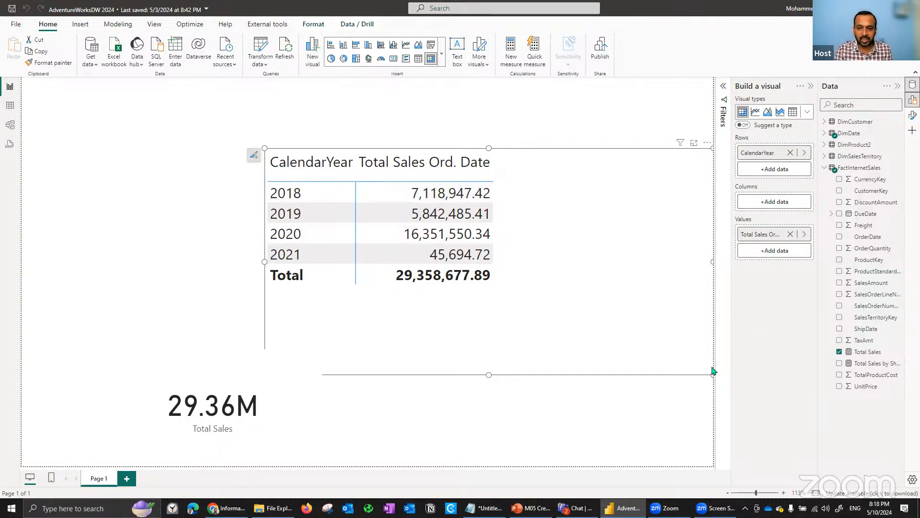
{"action": "left_click_drag", "start_coordinate": [712, 376], "coordinate": [588, 338]}
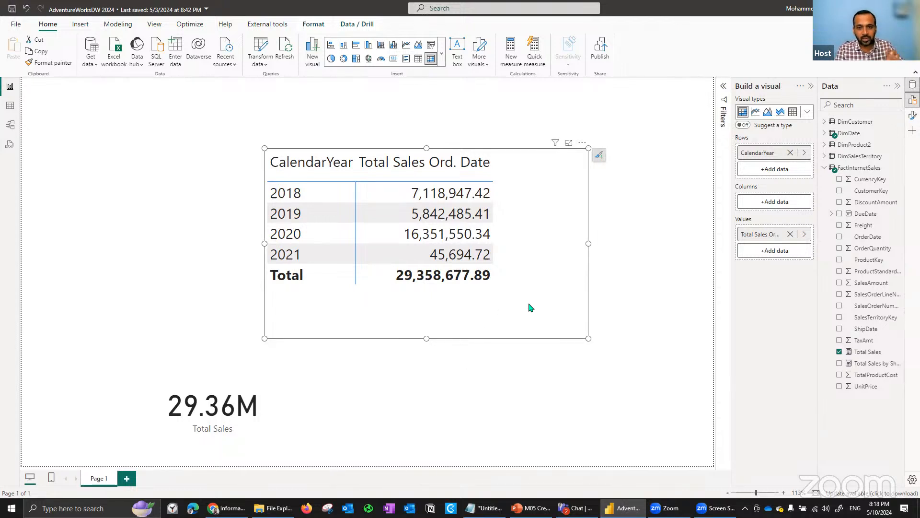
{"action": "left_click", "coordinate": [137, 202]}
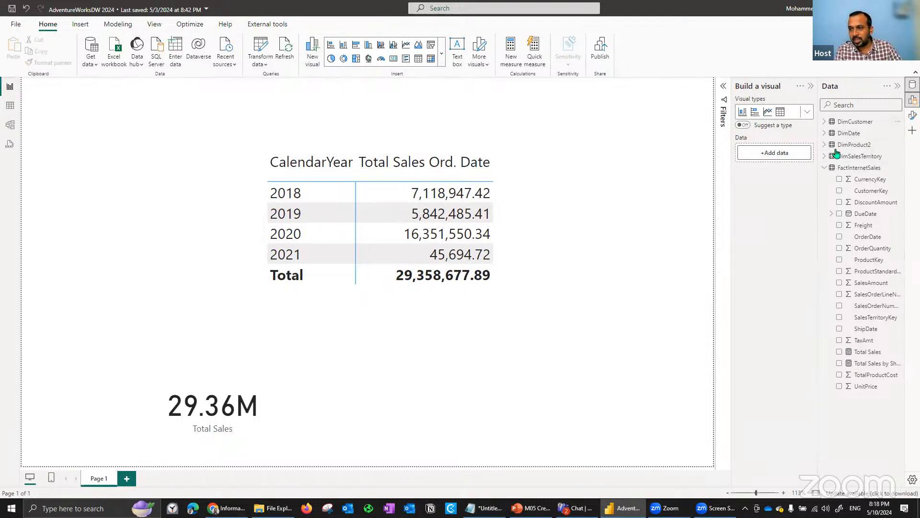
- Expand the DimProduct2 table's field list and widen the data pane so the full field names fit
{"action": "left_click", "coordinate": [825, 145]}
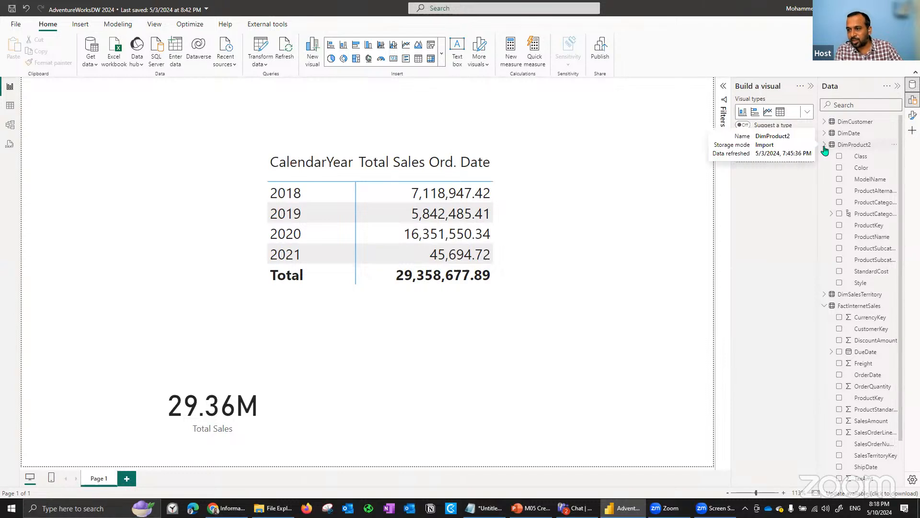
{"action": "left_click_drag", "start_coordinate": [815, 236], "coordinate": [786, 235]}
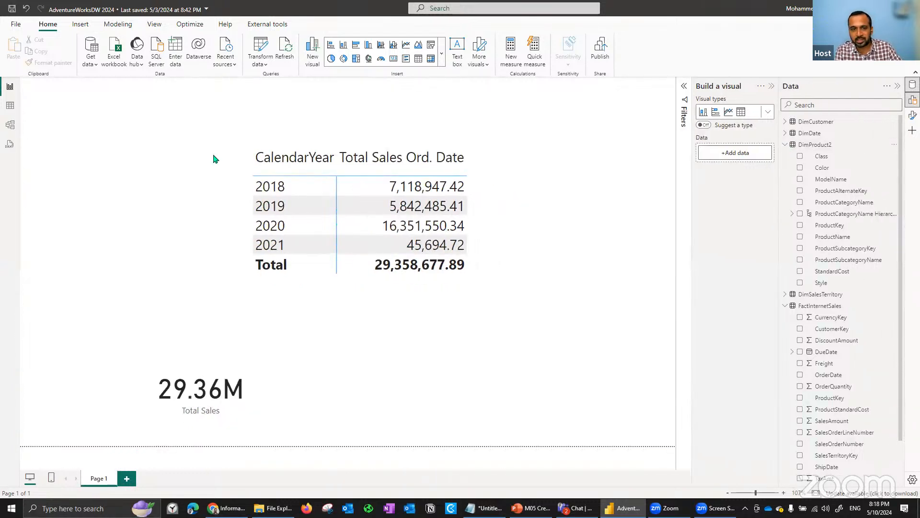
- Move the CalendarYear matrix to the left edge of the report page and deselect it
{"action": "left_click_drag", "start_coordinate": [249, 143], "coordinate": [311, 170]}
{"action": "left_click_drag", "start_coordinate": [658, 272], "coordinate": [505, 227]}
{"action": "left_click", "coordinate": [505, 230]}
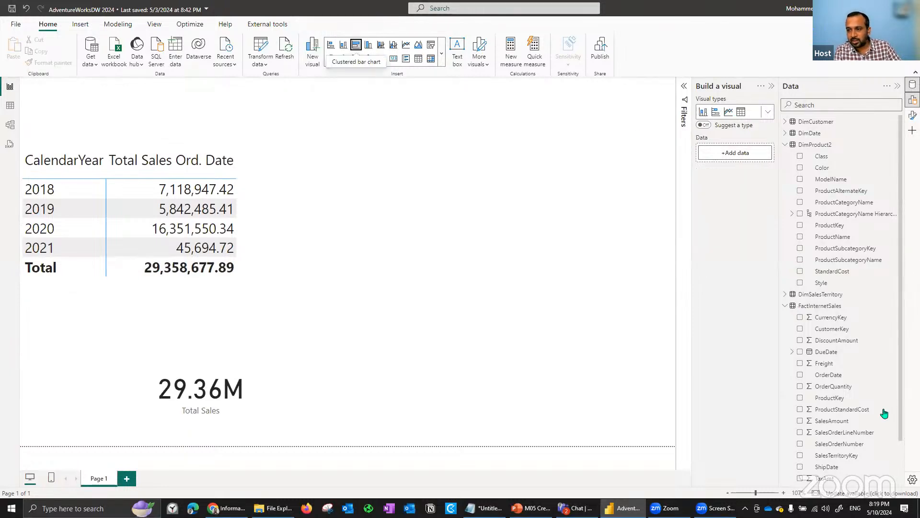
- Plot Total Sales in a new clustered bar chart, move it to the upper right of the report page and enlarge it
{"action": "scroll", "coordinate": [797, 446], "scroll_direction": "down", "scroll_amount": 2}
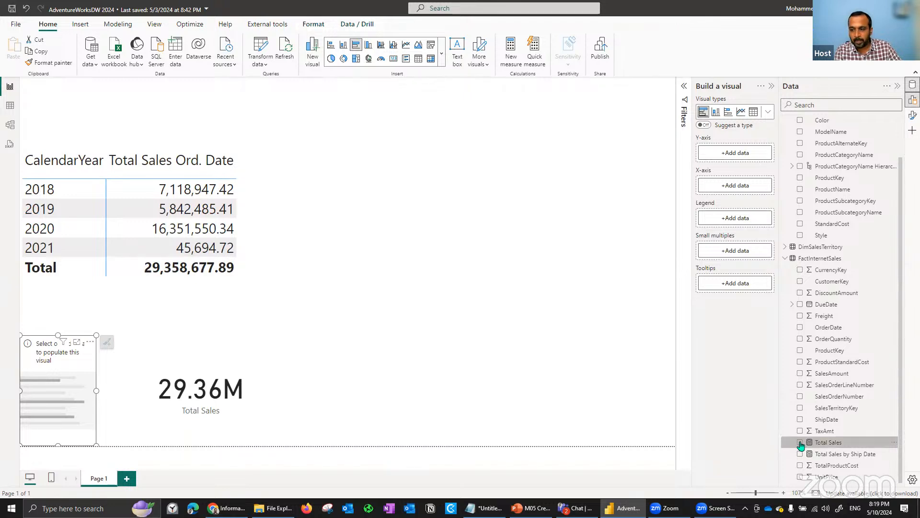
{"action": "left_click", "coordinate": [800, 444]}
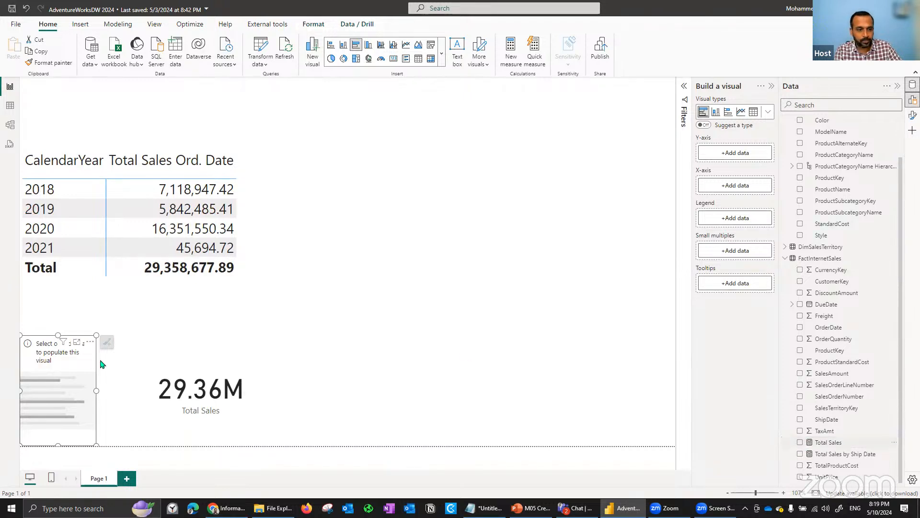
{"action": "left_click_drag", "start_coordinate": [53, 368], "coordinate": [453, 159]}
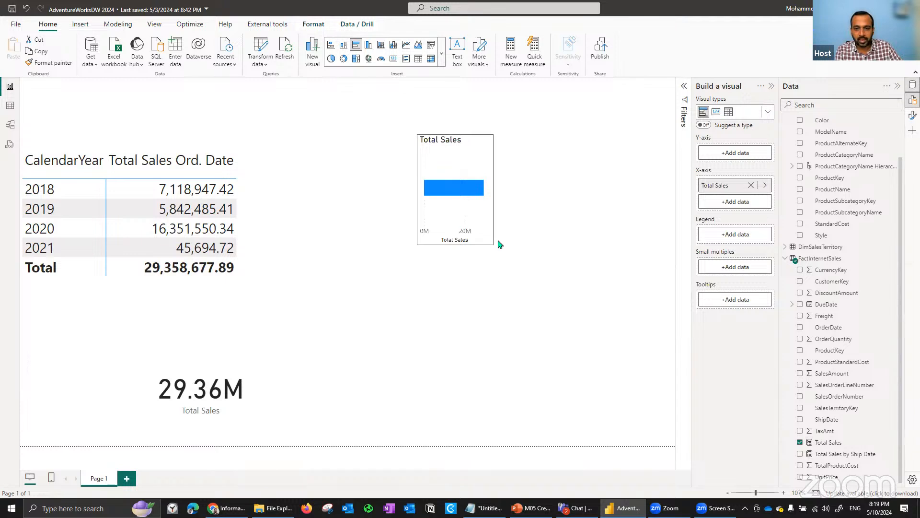
{"action": "left_click_drag", "start_coordinate": [498, 238], "coordinate": [649, 296]}
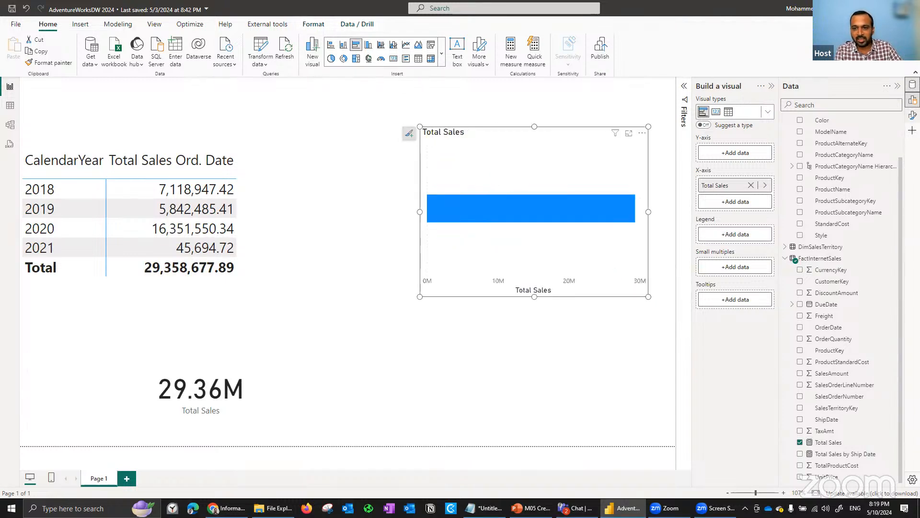
- Turn on data labels for the Total Sales bar chart and set ProductCategoryName as its Y-axis
{"action": "left_click", "coordinate": [913, 115]}
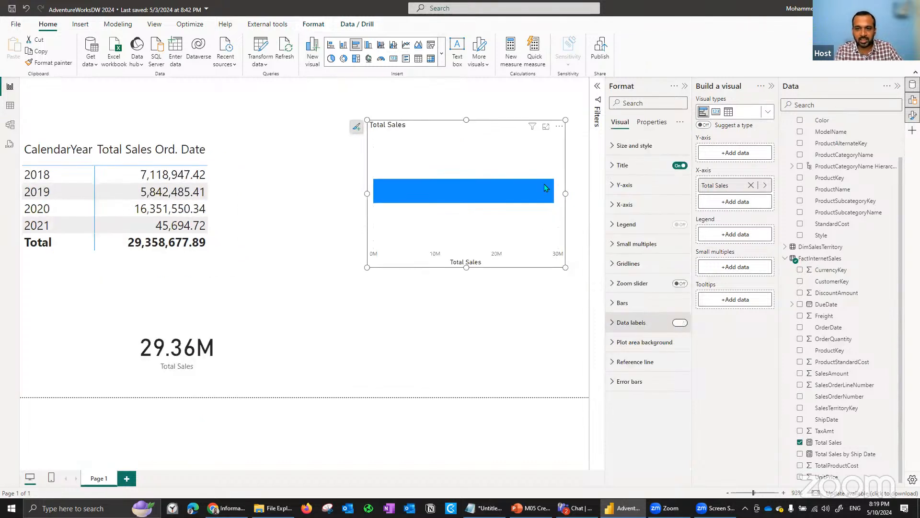
{"action": "left_click", "coordinate": [680, 322]}
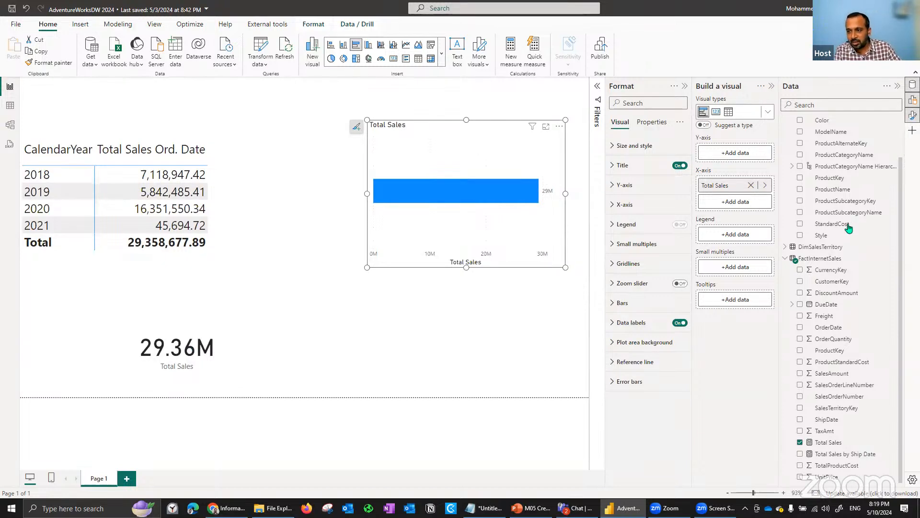
{"action": "left_click_drag", "start_coordinate": [849, 159], "coordinate": [748, 156]}
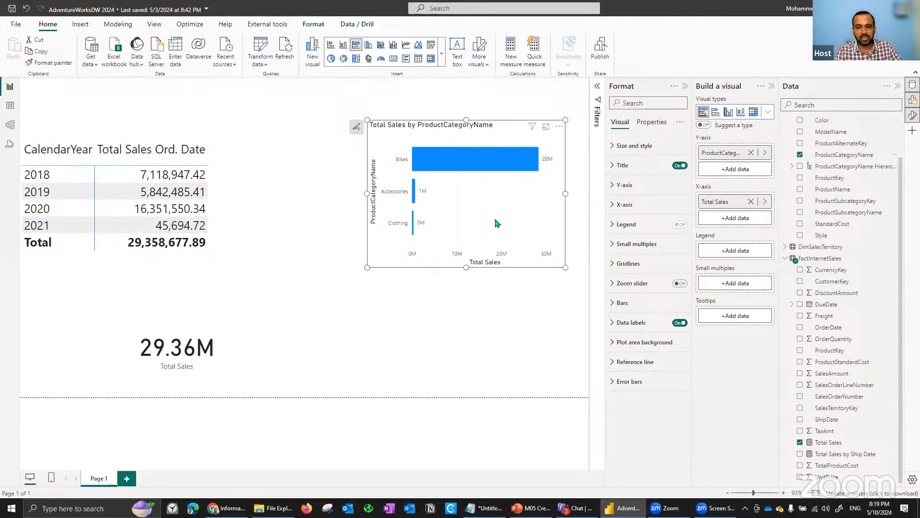
- Set the bar chart's data label values to 2 decimal places
{"action": "left_click", "coordinate": [633, 330]}
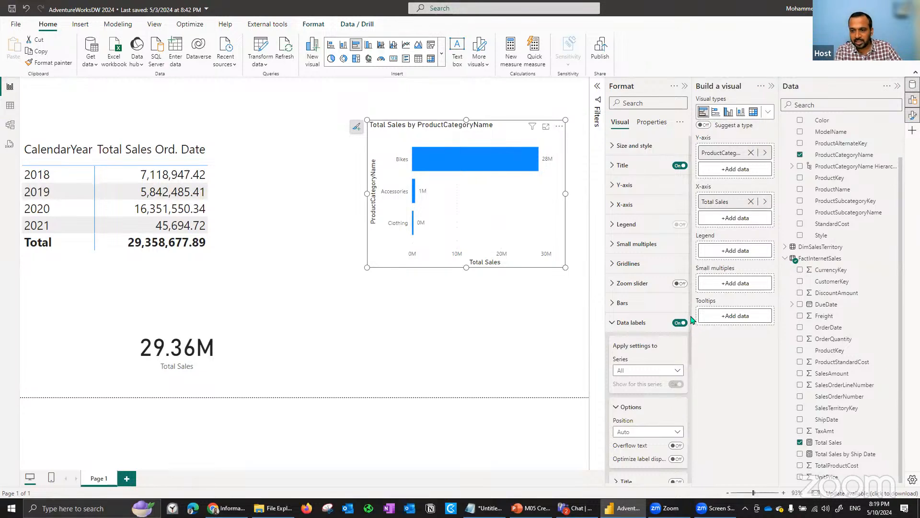
{"action": "scroll", "coordinate": [694, 331], "scroll_direction": "down", "scroll_amount": 1}
{"action": "scroll", "coordinate": [698, 414], "scroll_direction": "down", "scroll_amount": 5}
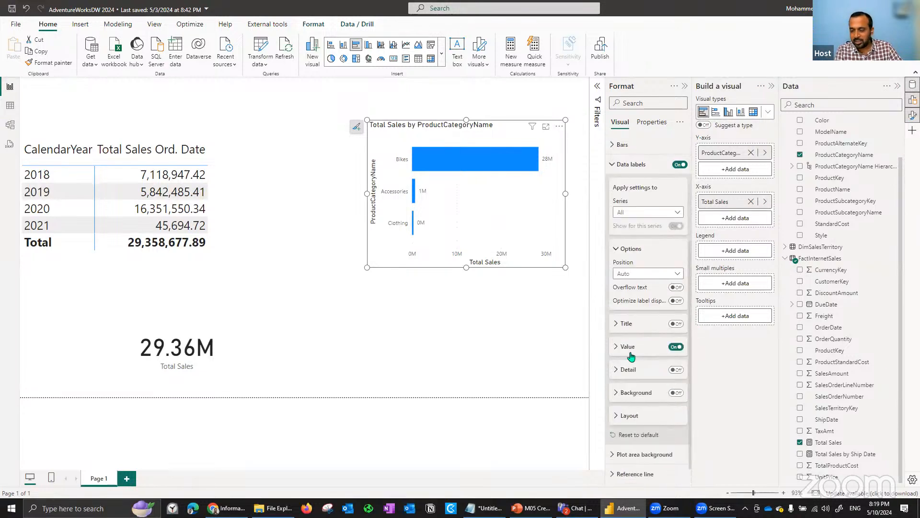
{"action": "left_click", "coordinate": [629, 351]}
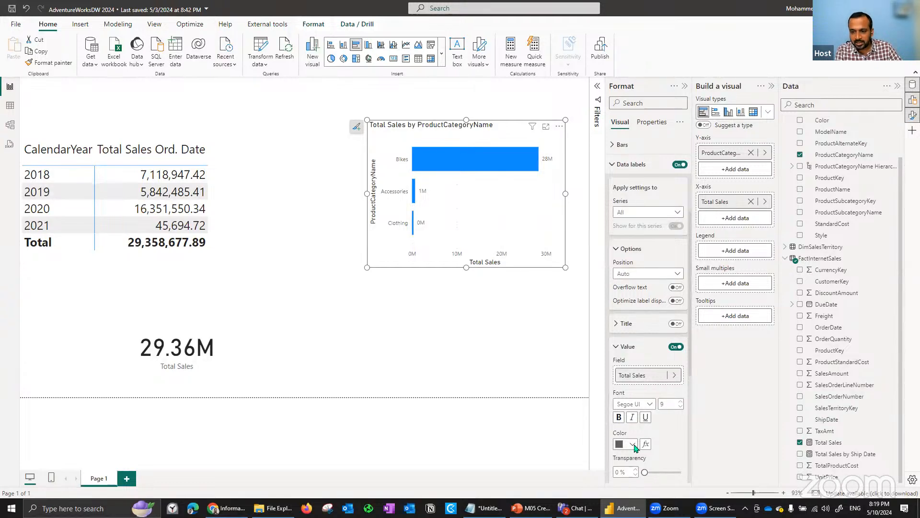
{"action": "left_click", "coordinate": [631, 351]}
{"action": "left_click", "coordinate": [632, 351]}
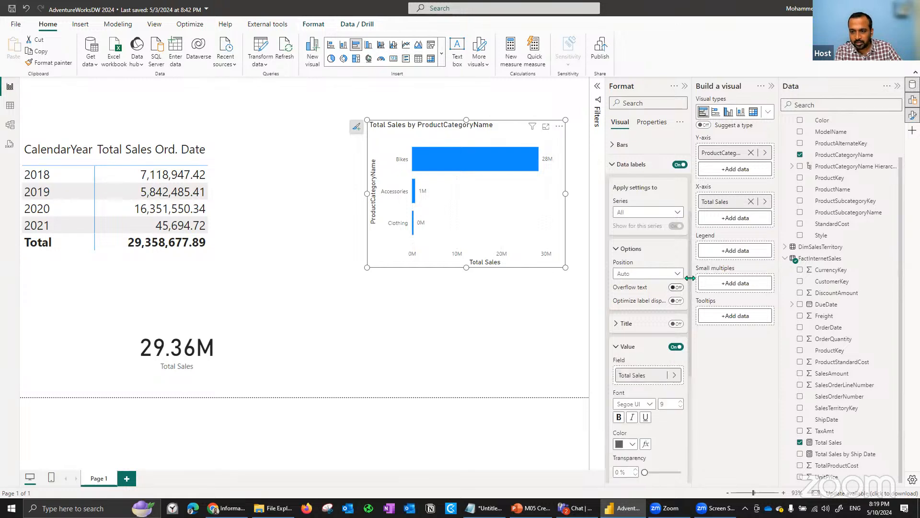
{"action": "scroll", "coordinate": [632, 345], "scroll_direction": "down", "scroll_amount": 3}
{"action": "scroll", "coordinate": [630, 338], "scroll_direction": "down", "scroll_amount": 1}
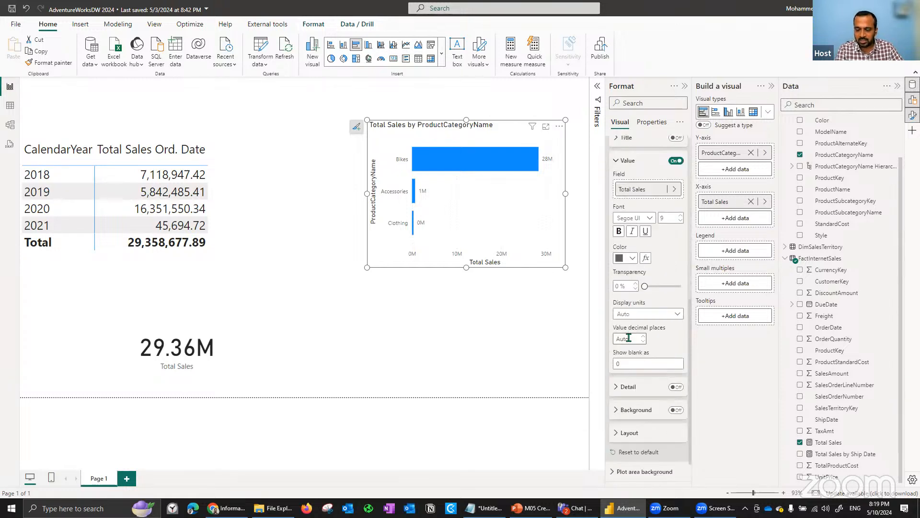
{"action": "left_click", "coordinate": [629, 337]}
{"action": "type", "text": "2"}
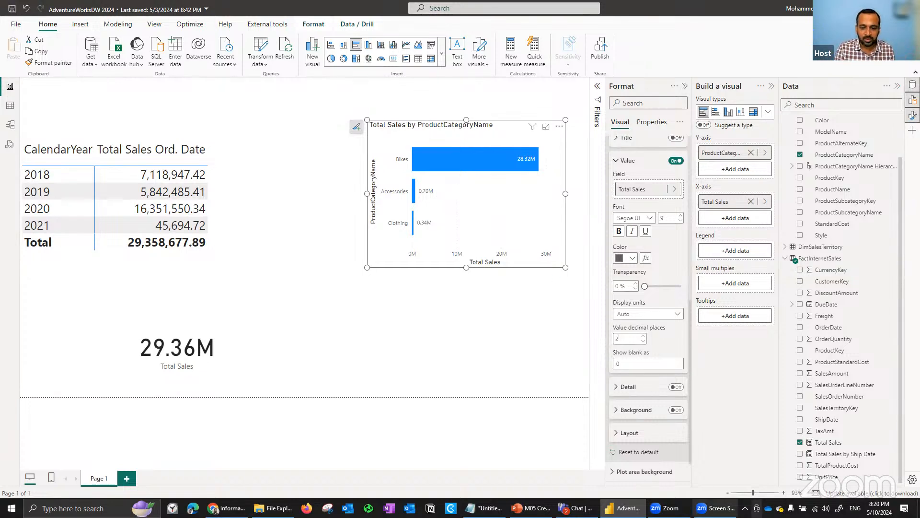
- View the Understanding Context slide in PowerPoint, return to the Power BI report and dismiss the page type tip
{"action": "left_click", "coordinate": [531, 508]}
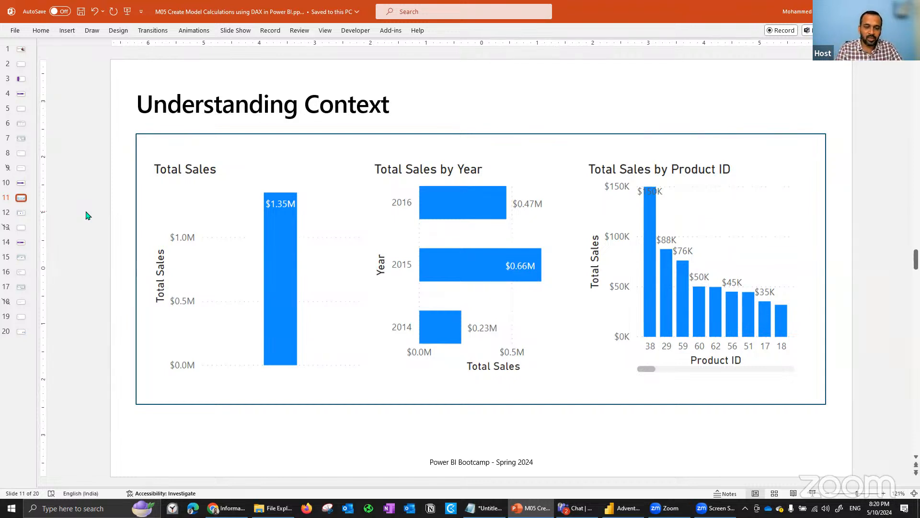
{"action": "key", "text": "alt+Tab"}
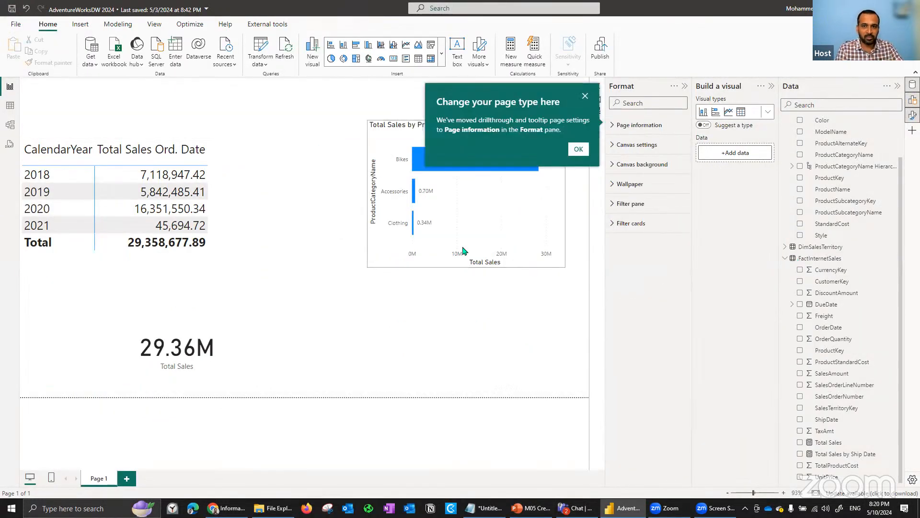
{"action": "left_click", "coordinate": [580, 149]}
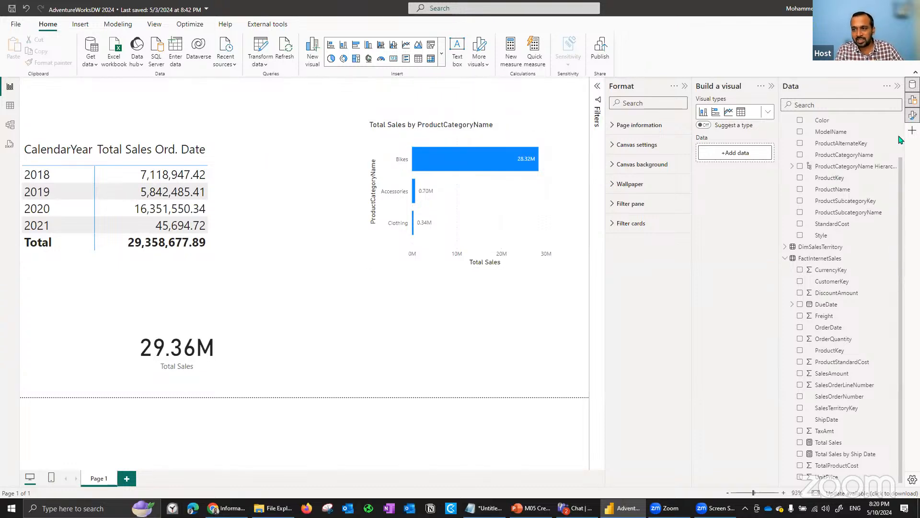
- Add a SalesTerritoryGroup slicer from DimSalesTerritory between the card and the bar chart, and filter the report to North America
{"action": "left_click", "coordinate": [789, 247]}
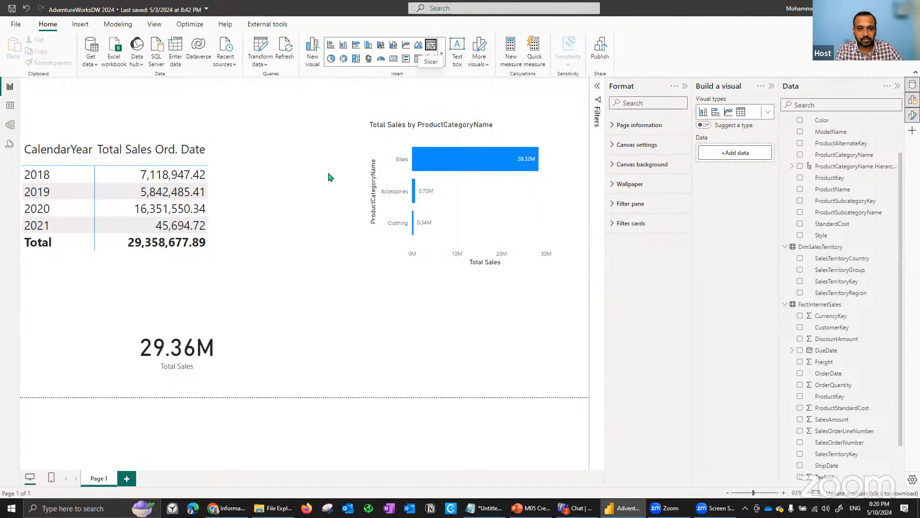
{"action": "left_click_drag", "start_coordinate": [45, 346], "coordinate": [363, 354]}
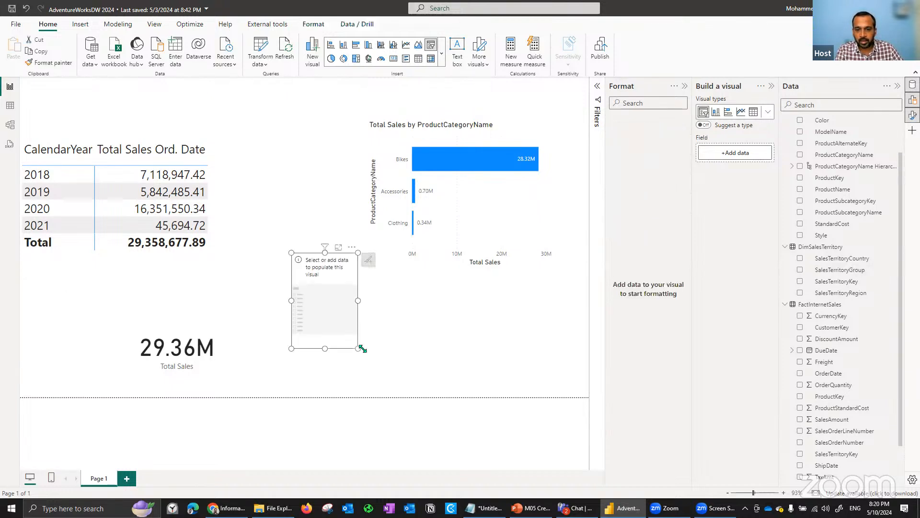
{"action": "left_click", "coordinate": [800, 270]}
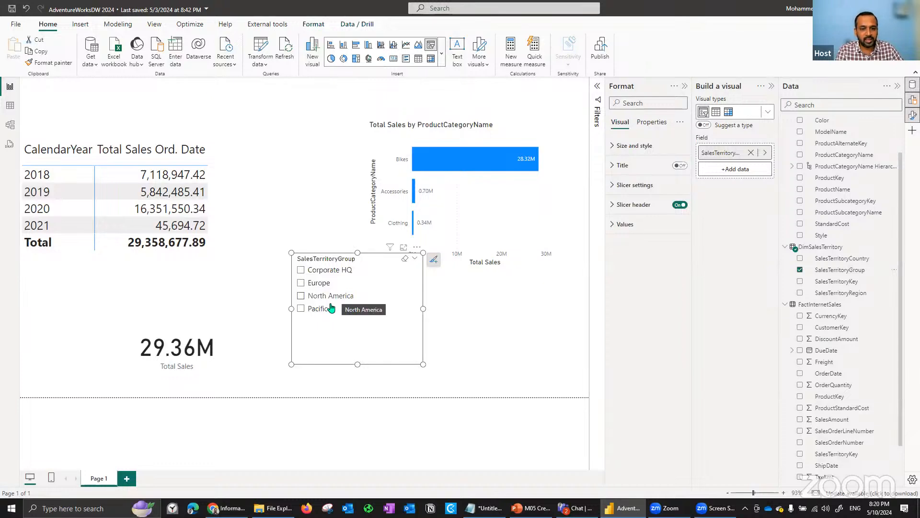
{"action": "left_click_drag", "start_coordinate": [359, 257], "coordinate": [318, 290]}
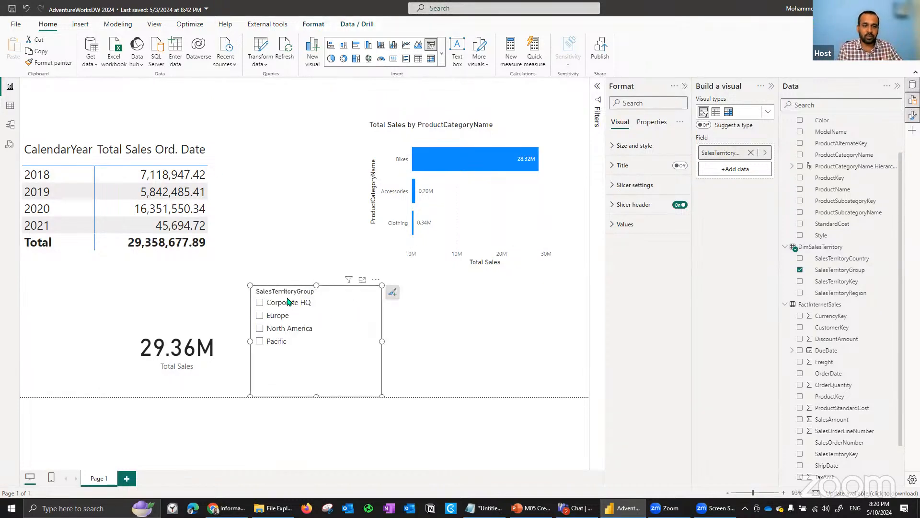
{"action": "left_click", "coordinate": [304, 334]}
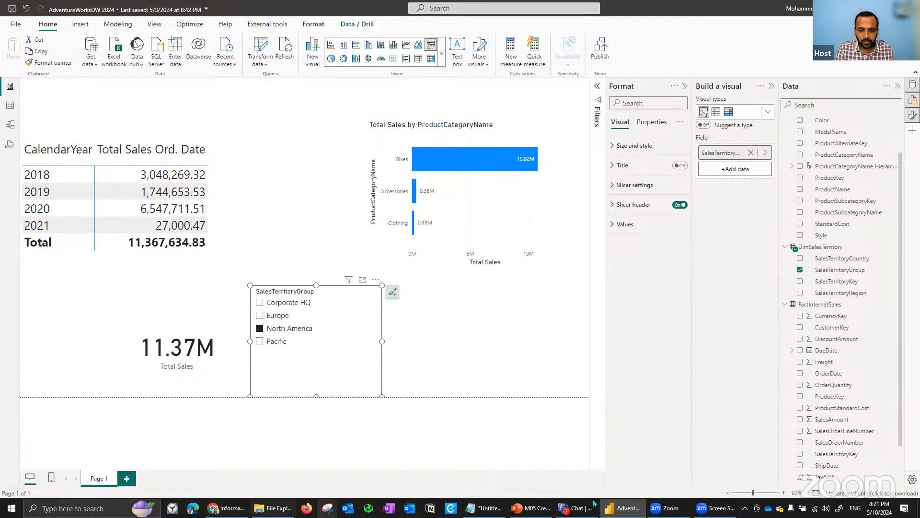
- Switch to PowerPoint, view the slide on the CALCULATE() function, and return to the Power BI report
{"action": "left_click", "coordinate": [531, 508]}
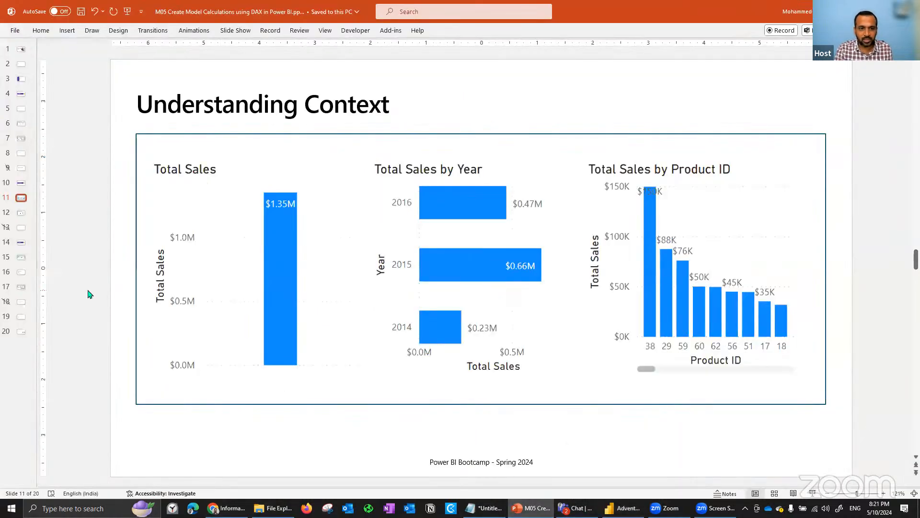
{"action": "key", "text": "Page_Down"}
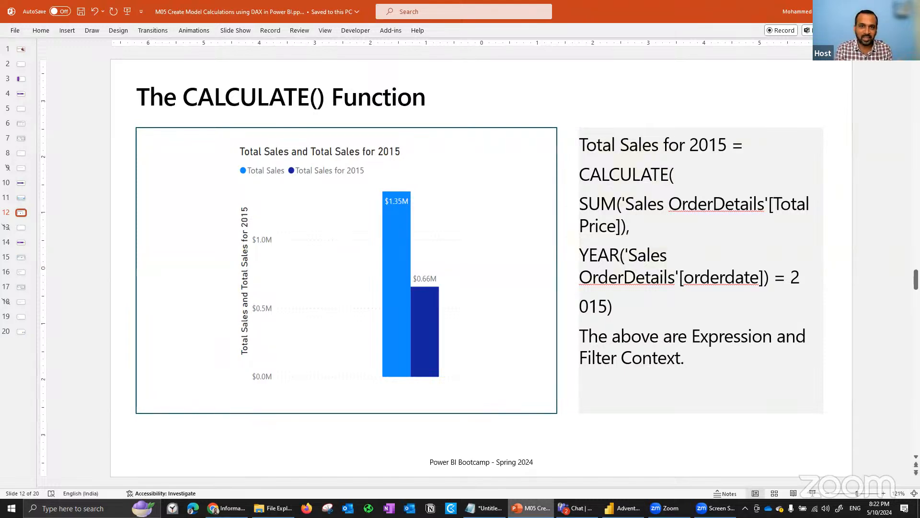
{"action": "left_click", "coordinate": [623, 508]}
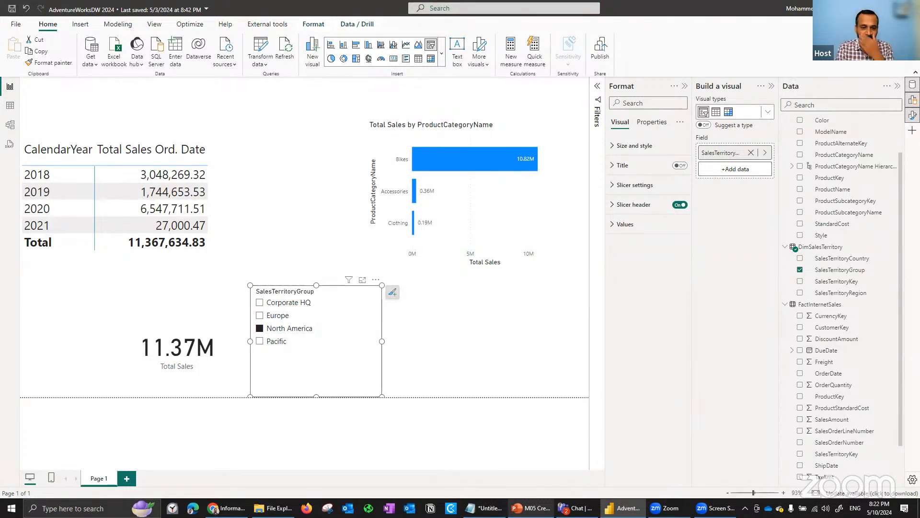
- Examine the Total Sales by Ship Date formula, highlighting CALCULATE, [Total Sales] and the USERELATIONSHIP columns in turn
{"action": "left_click_drag", "start_coordinate": [902, 326], "coordinate": [905, 365]}
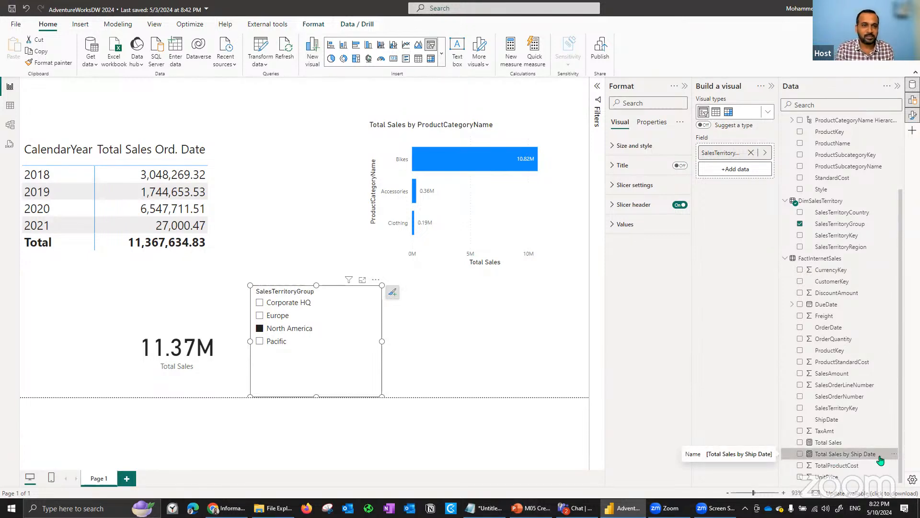
{"action": "left_click", "coordinate": [834, 455]}
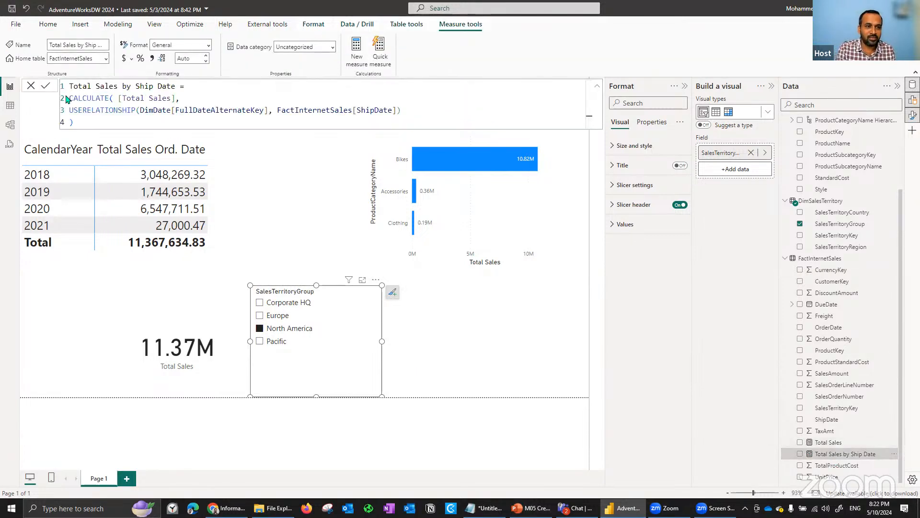
{"action": "left_click_drag", "start_coordinate": [73, 97], "coordinate": [109, 96]}
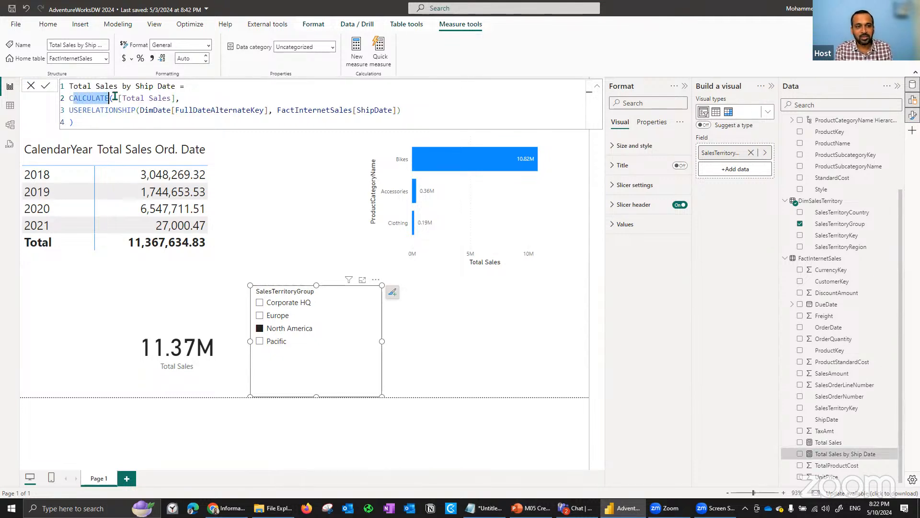
{"action": "left_click_drag", "start_coordinate": [119, 98], "coordinate": [171, 98]}
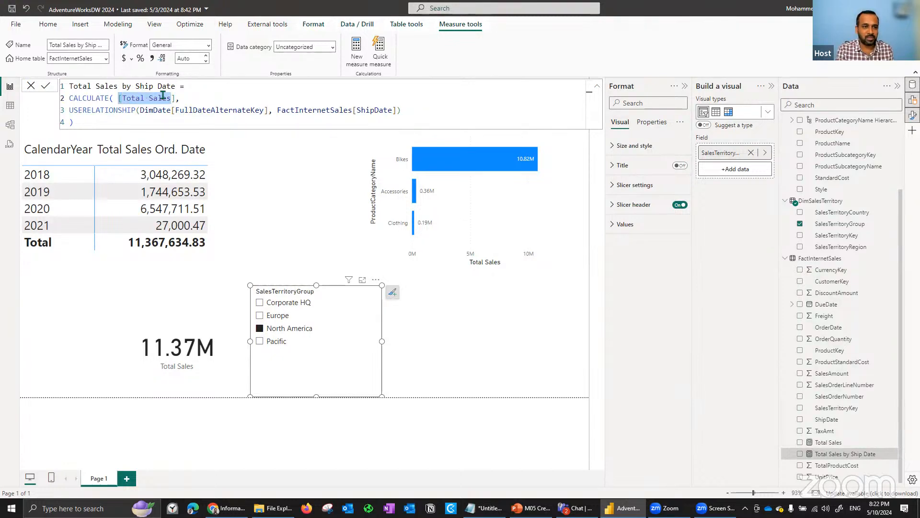
{"action": "left_click_drag", "start_coordinate": [84, 110], "coordinate": [248, 110]}
{"action": "left_click", "coordinate": [162, 110]}
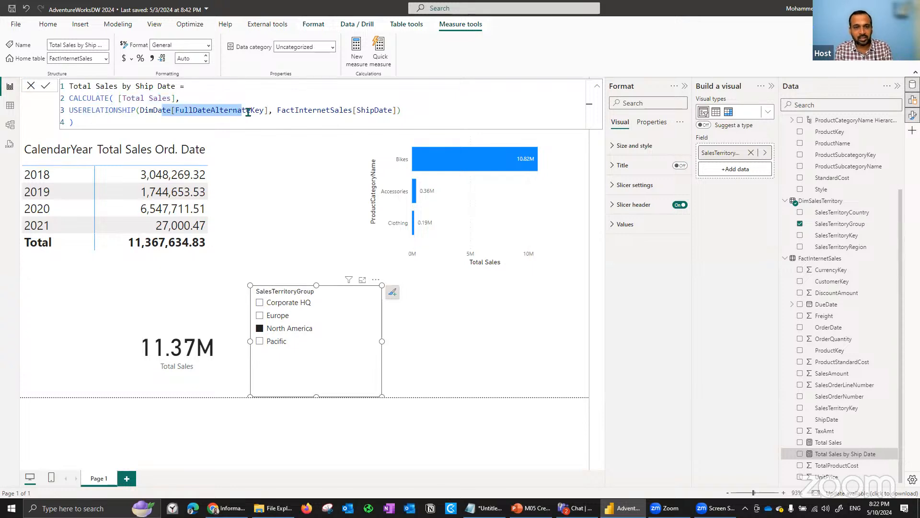
{"action": "double_click", "coordinate": [368, 109]}
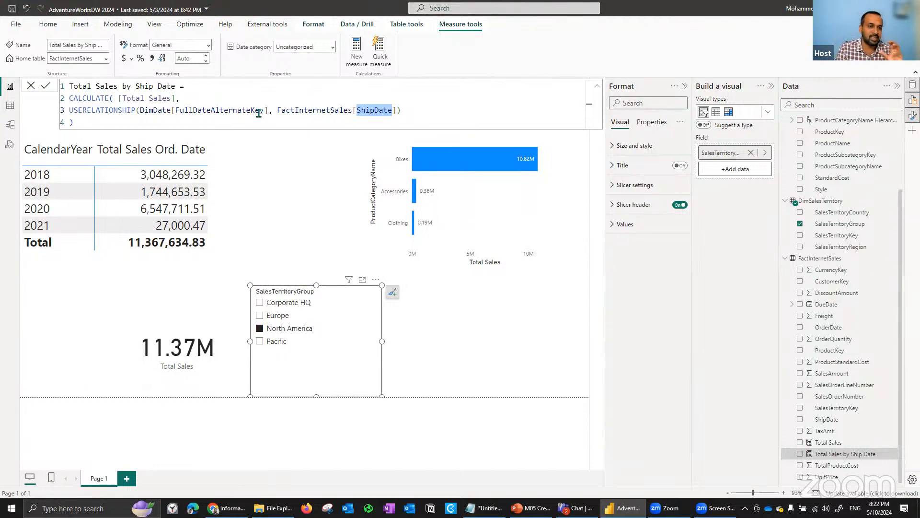
- Widen the CalendarYear matrix up to the bar chart and add the Total Sales by Ship Date measure to its values
{"action": "left_click", "coordinate": [237, 207]}
{"action": "left_click_drag", "start_coordinate": [237, 206], "coordinate": [367, 206]}
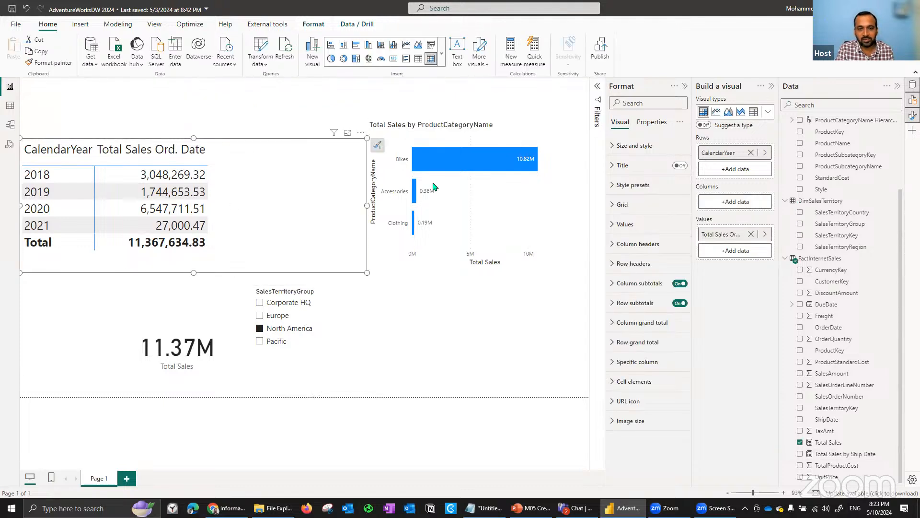
{"action": "left_click", "coordinate": [803, 454]}
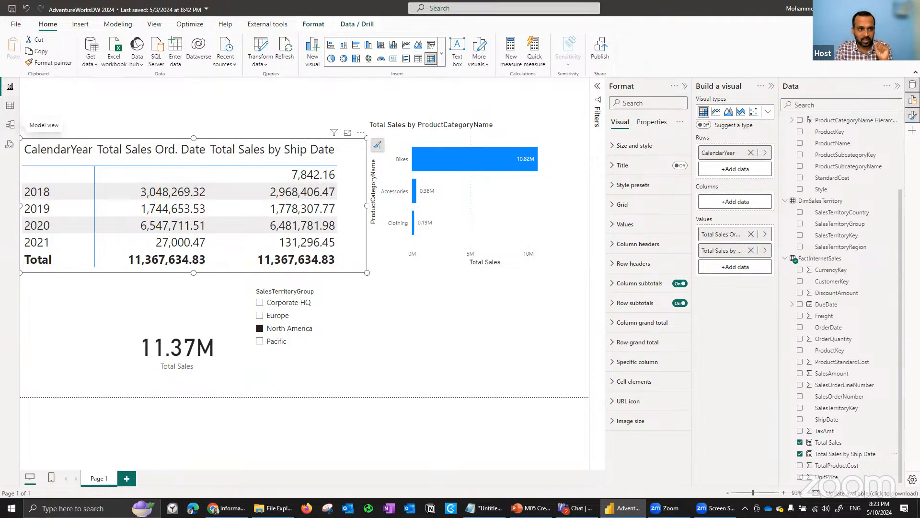
- Open the FactInternetSales data table, sort it by ShipDate in descending order, and return to the report
{"action": "left_click", "coordinate": [10, 105]}
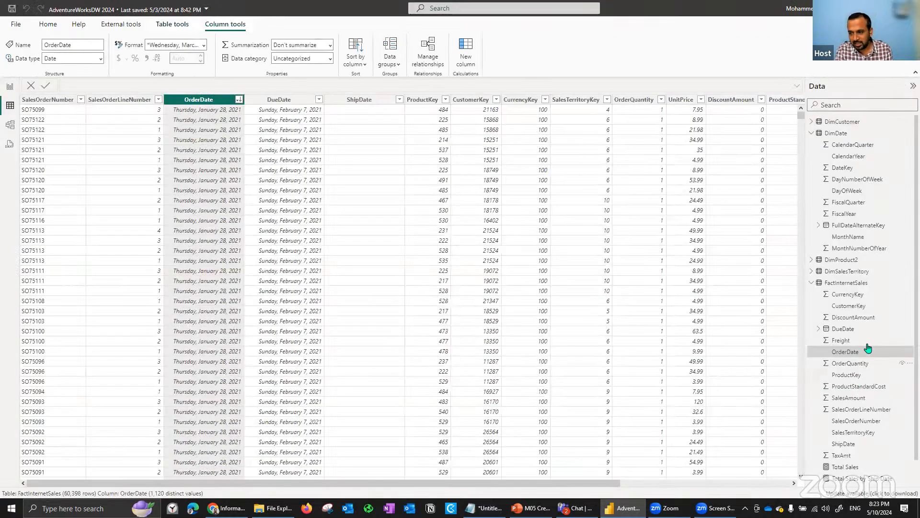
{"action": "left_click", "coordinate": [845, 444]}
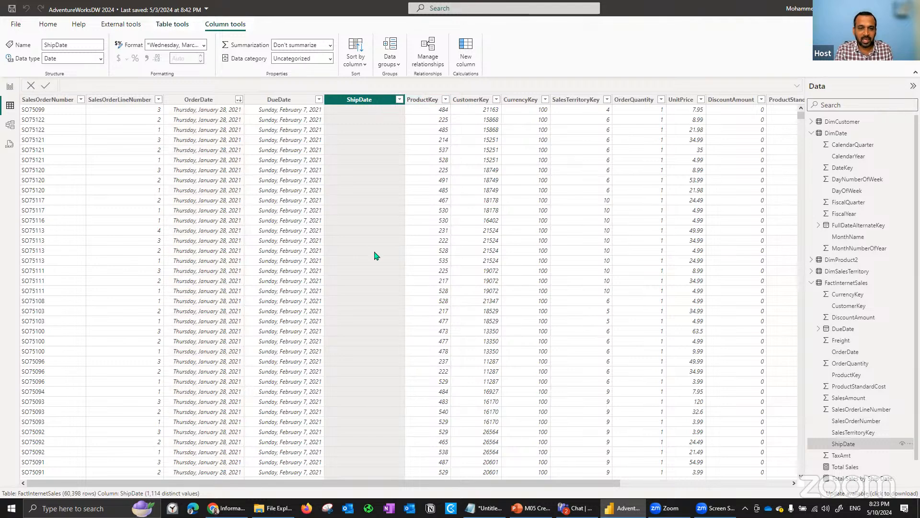
{"action": "left_click", "coordinate": [399, 100]}
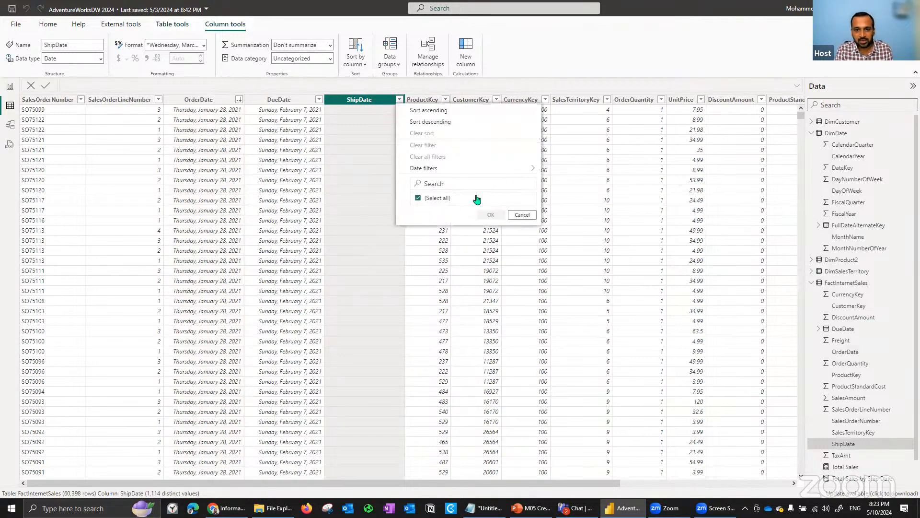
{"action": "left_click", "coordinate": [435, 123]}
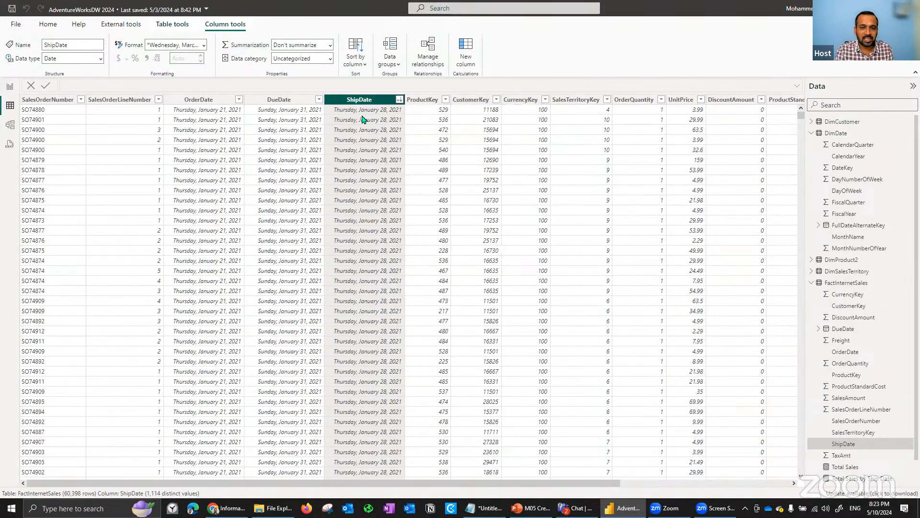
{"action": "left_click", "coordinate": [399, 99]}
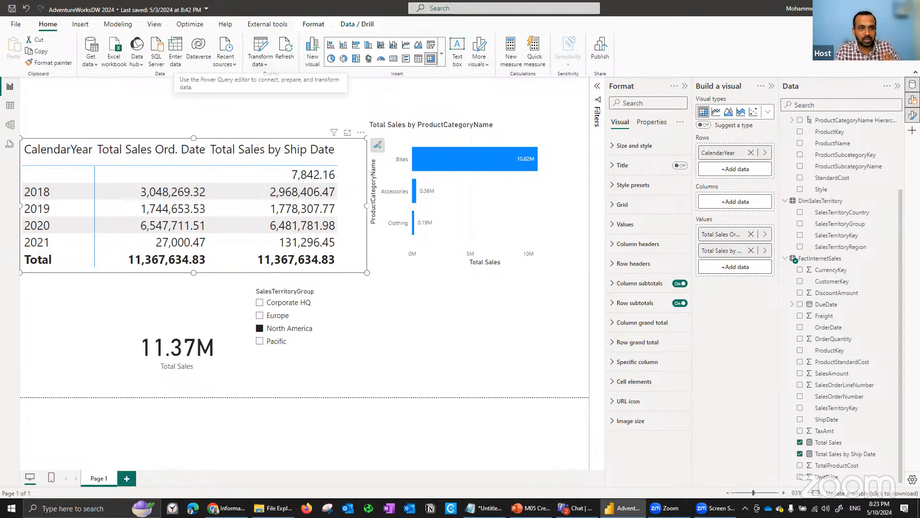
- Examine the ShipDate column and its list of filter values in the FactInternetSales data, and return to the report
{"action": "left_click", "coordinate": [10, 106]}
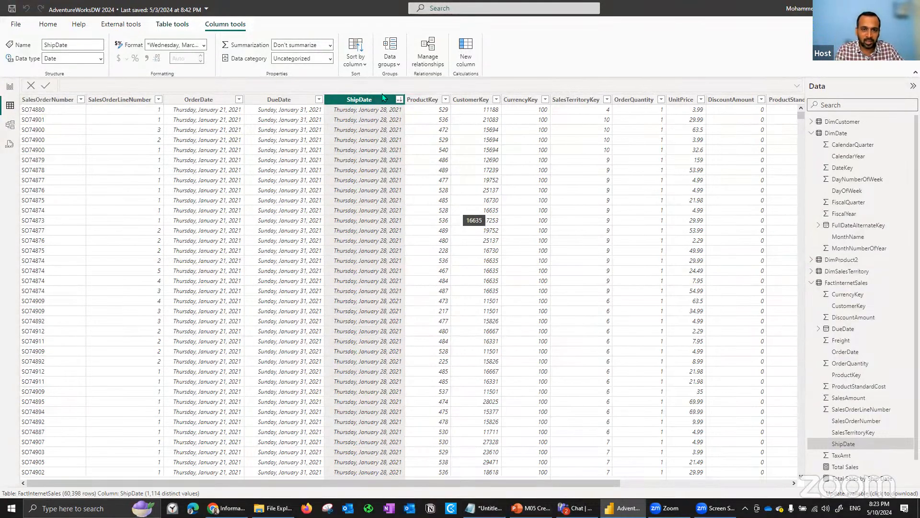
{"action": "left_click", "coordinate": [399, 99]}
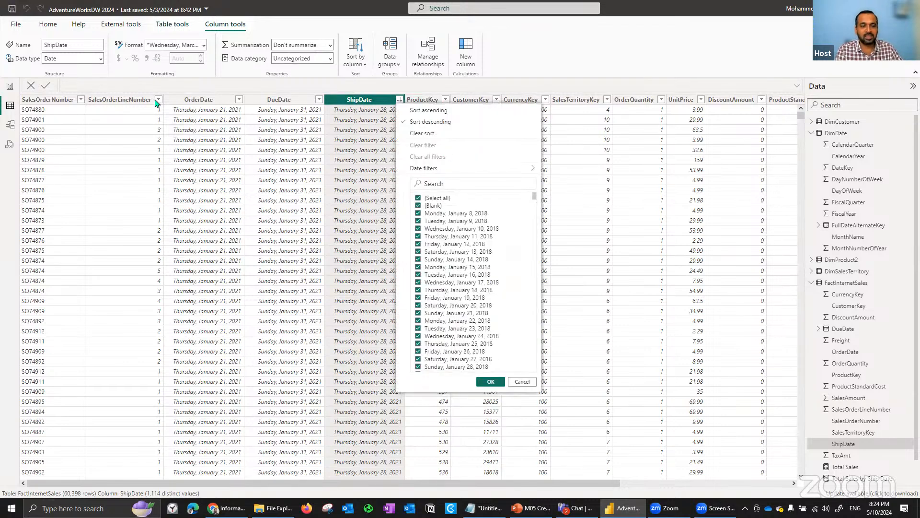
{"action": "left_click", "coordinate": [185, 88]}
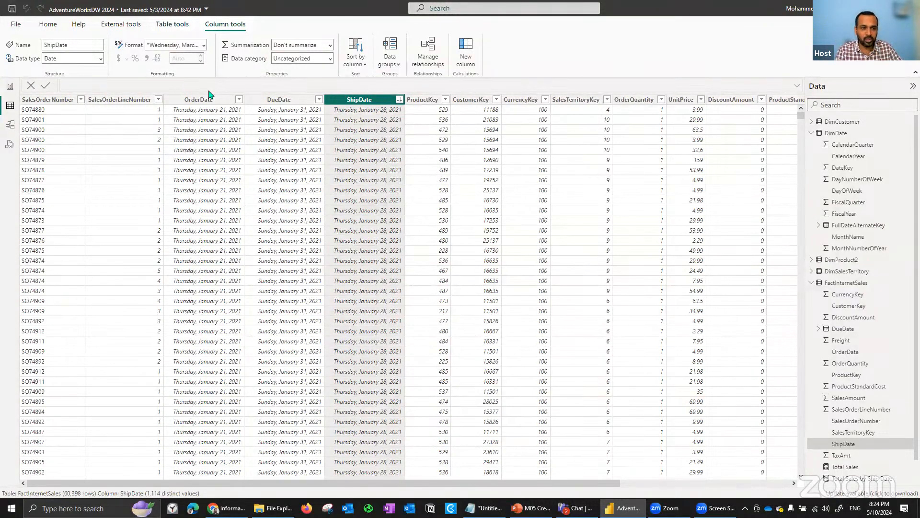
{"action": "left_click", "coordinate": [10, 87]}
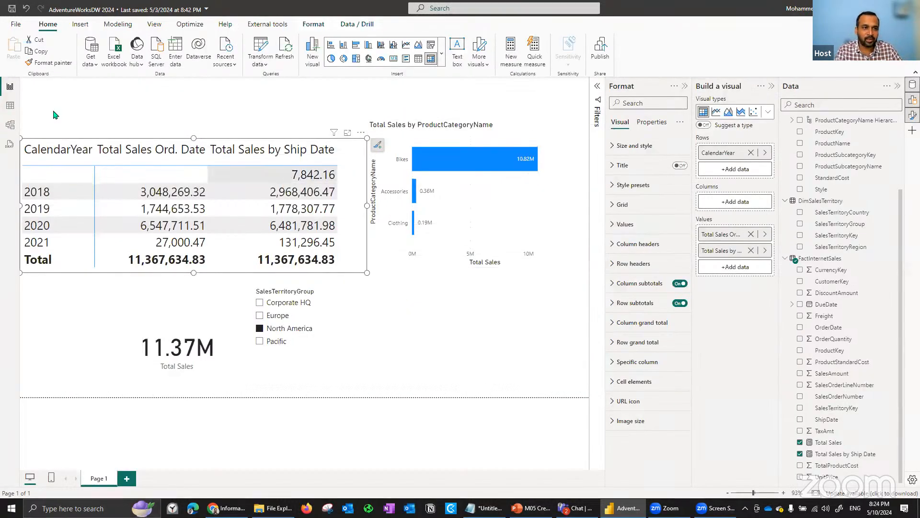
{"action": "left_click", "coordinate": [11, 106]}
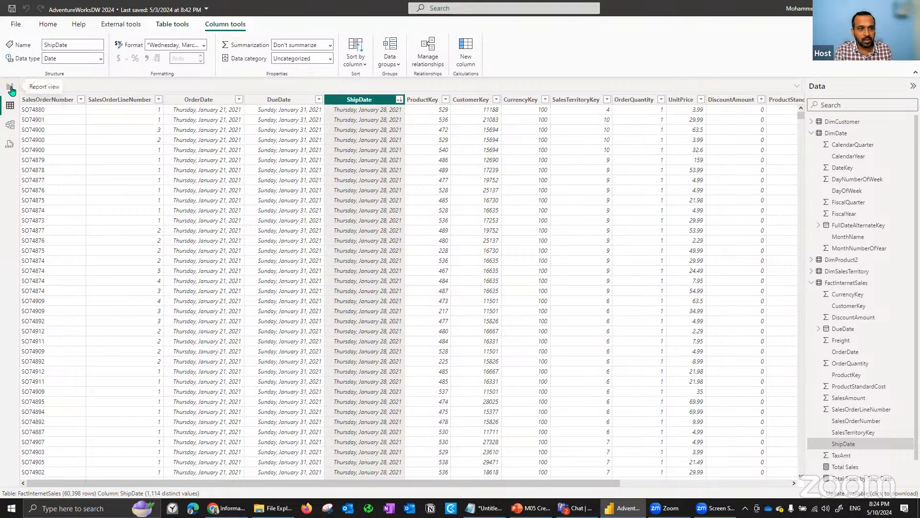
{"action": "left_click", "coordinate": [10, 90]}
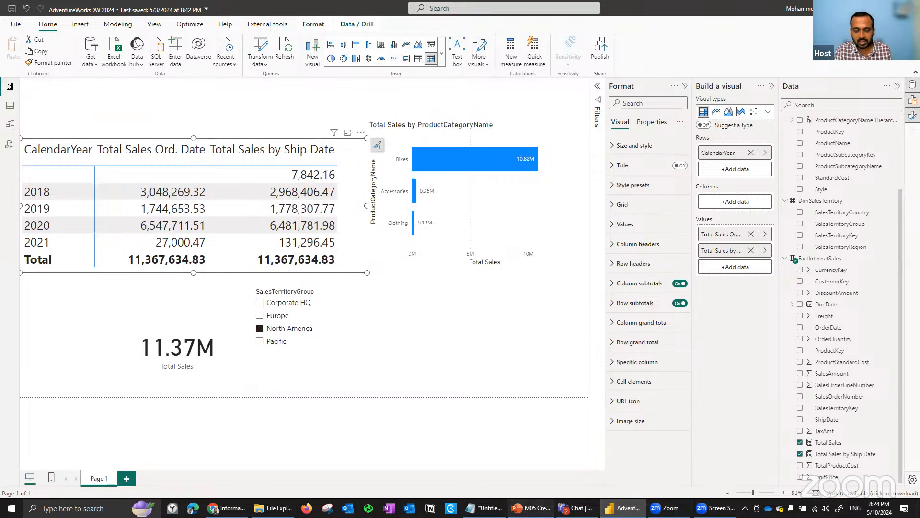
- View the CALCULATE() slide in PowerPoint, switch back to Power BI, and remove ProductCategoryName from the bar chart's Y-axis
{"action": "left_click", "coordinate": [532, 508]}
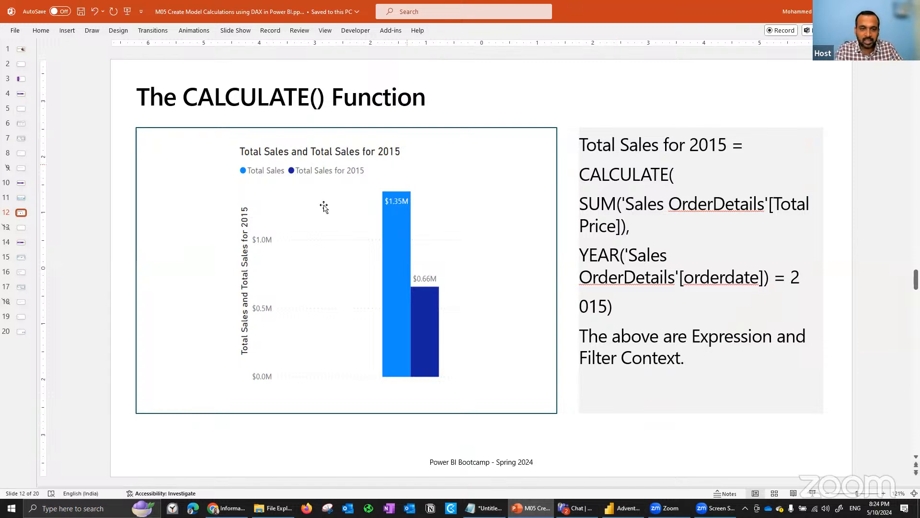
{"action": "key", "text": "alt+Tab"}
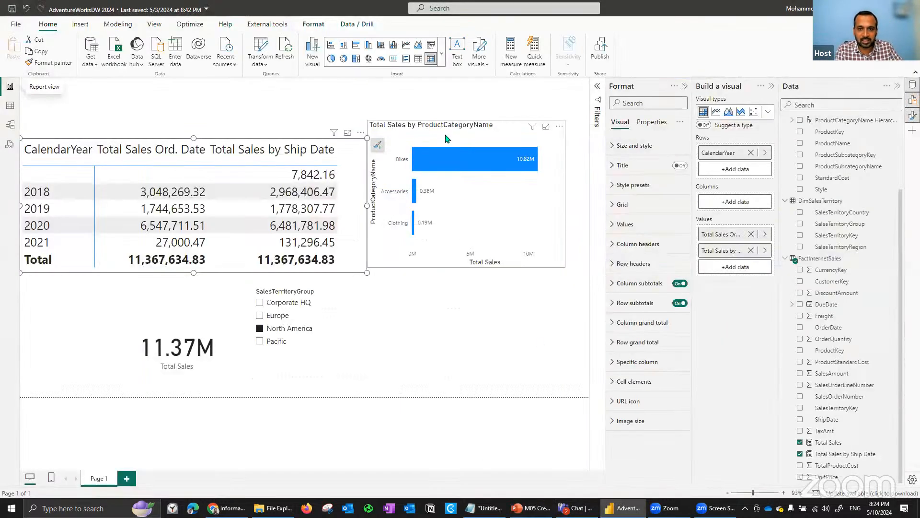
{"action": "left_click", "coordinate": [526, 160]}
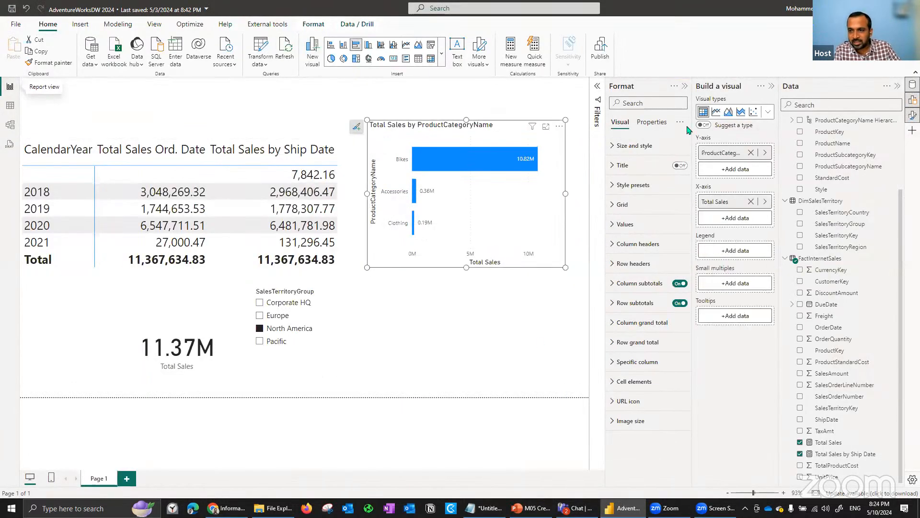
{"action": "left_click", "coordinate": [750, 153]}
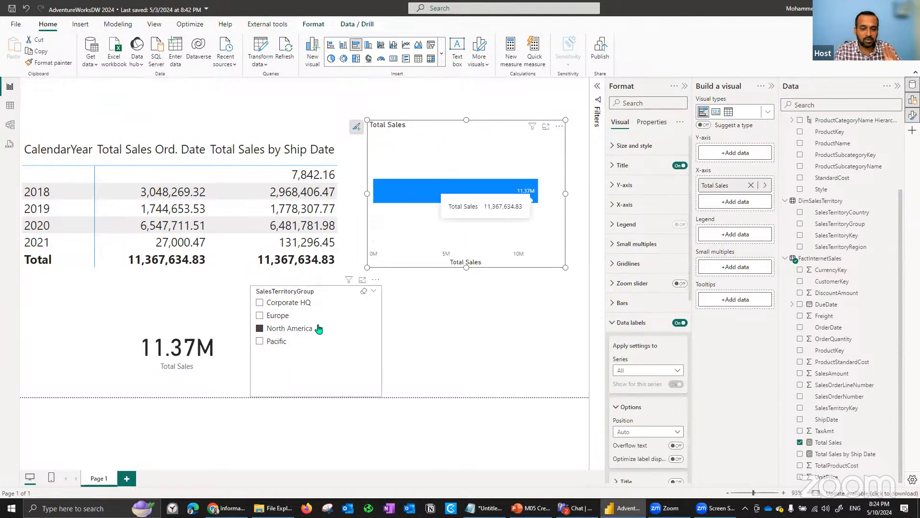
- Create a new measure in FactInternetSales and name it Sales 2020
{"action": "left_click", "coordinate": [836, 457]}
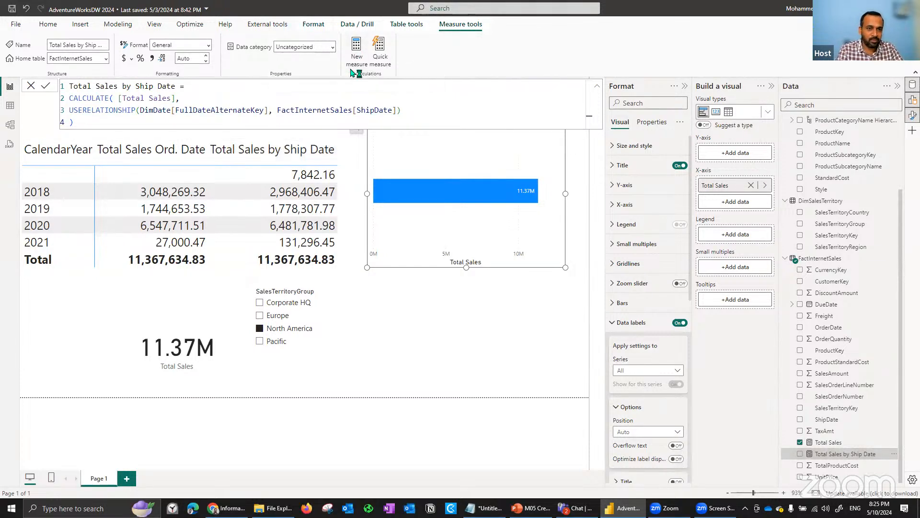
{"action": "left_click", "coordinate": [53, 192]}
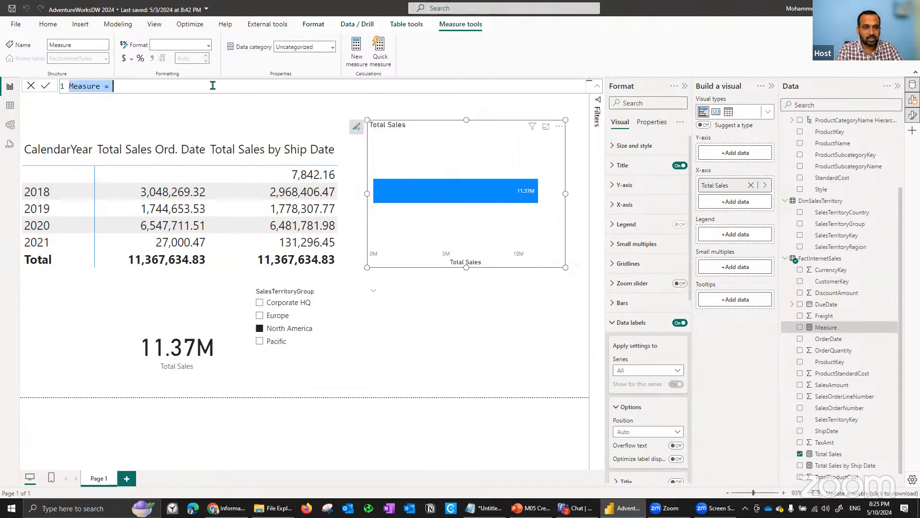
{"action": "type", "text": "Sales"}
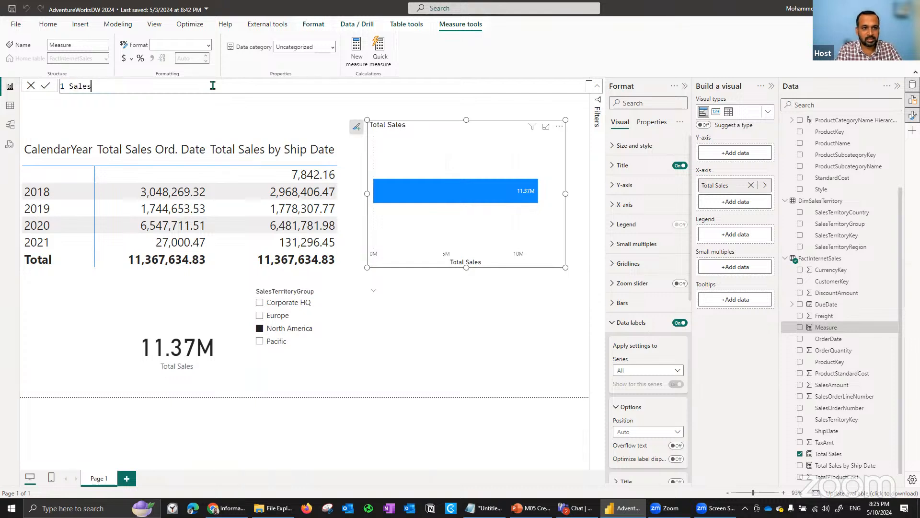
{"action": "type", "text": " 200"}
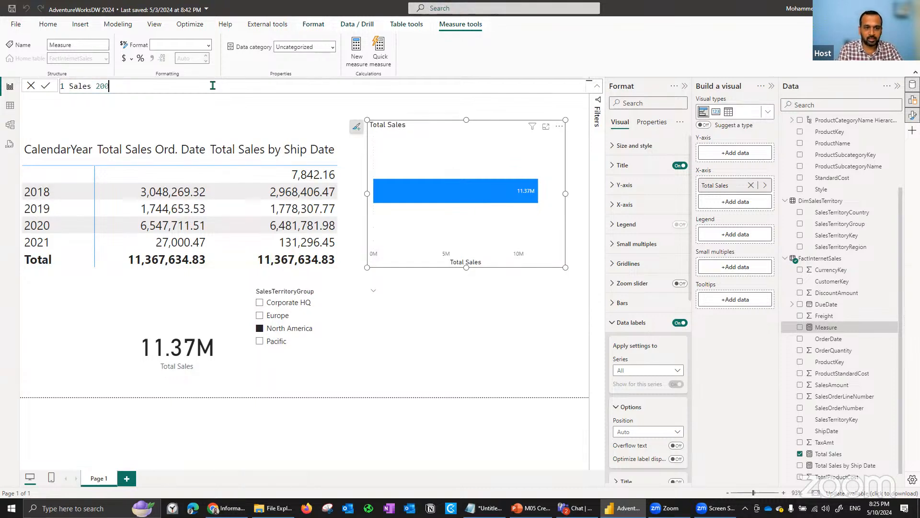
{"action": "key", "text": "Left"}
{"action": "type", "text": "2"}
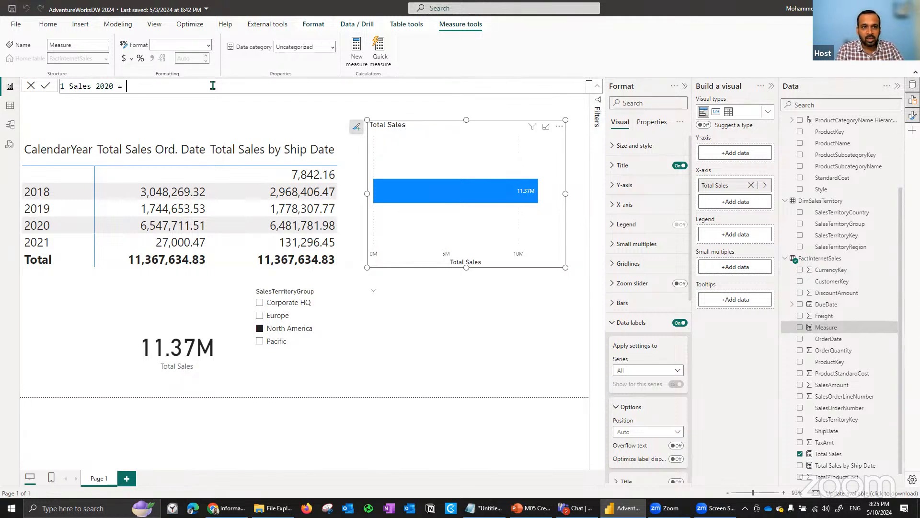
- Begin the Sales 2020 formula with CALCULATE, using [Total Sales] as its expression
{"action": "type", "text": "CALCULATE("}
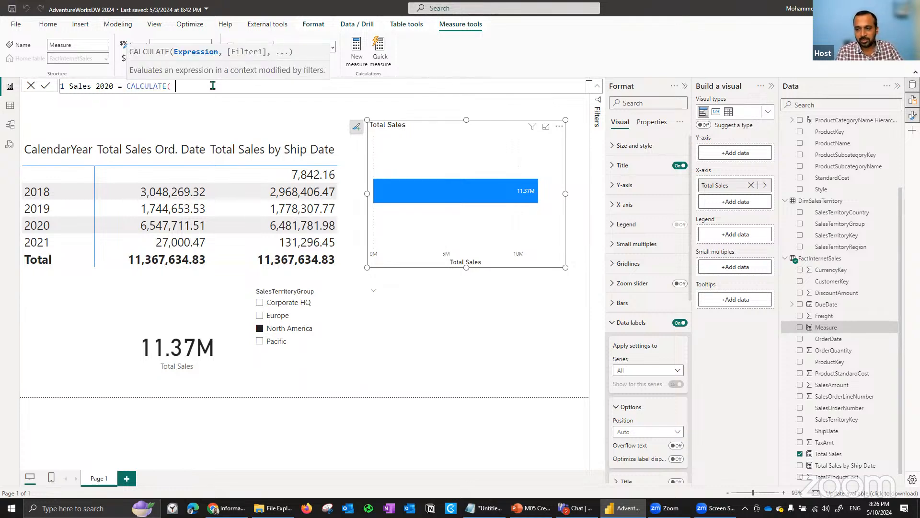
{"action": "type", "text": " total Sales]"}
{"action": "key", "text": "Tab"}
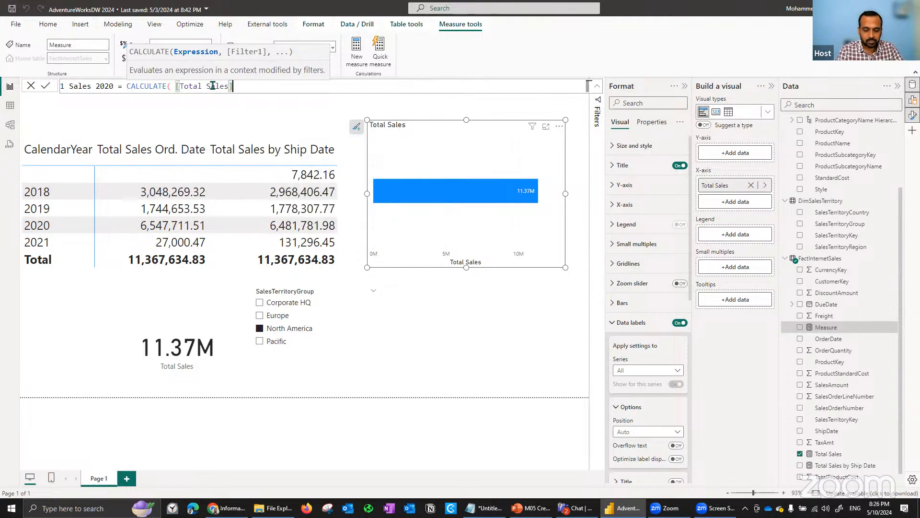
{"action": "type", "text": ","}
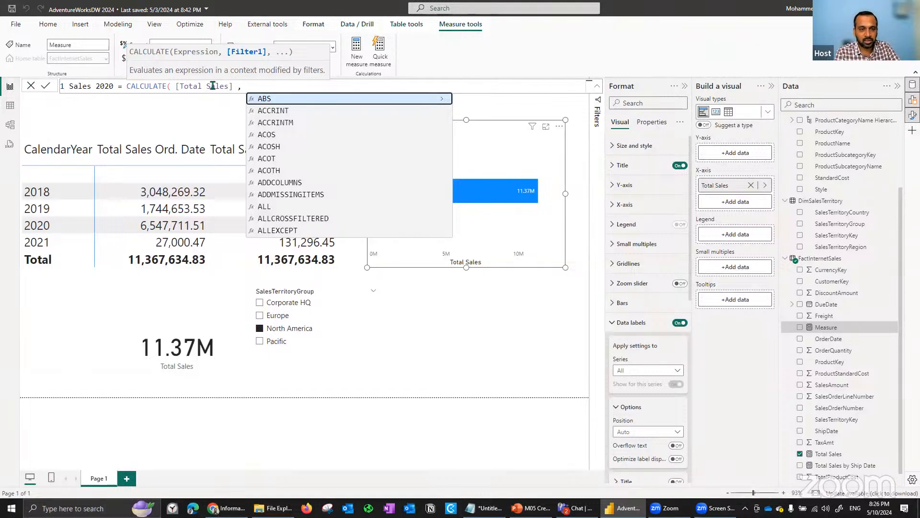
- Add DimDate[CalendarYear]=2020 as the filter argument, close the CALCULATE function, and commit the Sales 2020 measure
{"action": "type", "text": "dim"}
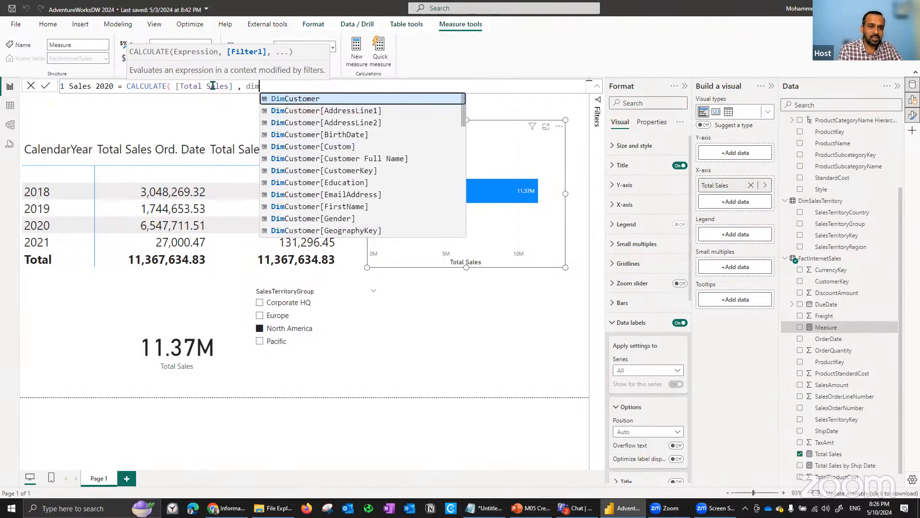
{"action": "key", "text": "ctrl+shift+Left"}
{"action": "type", "text": "di"}
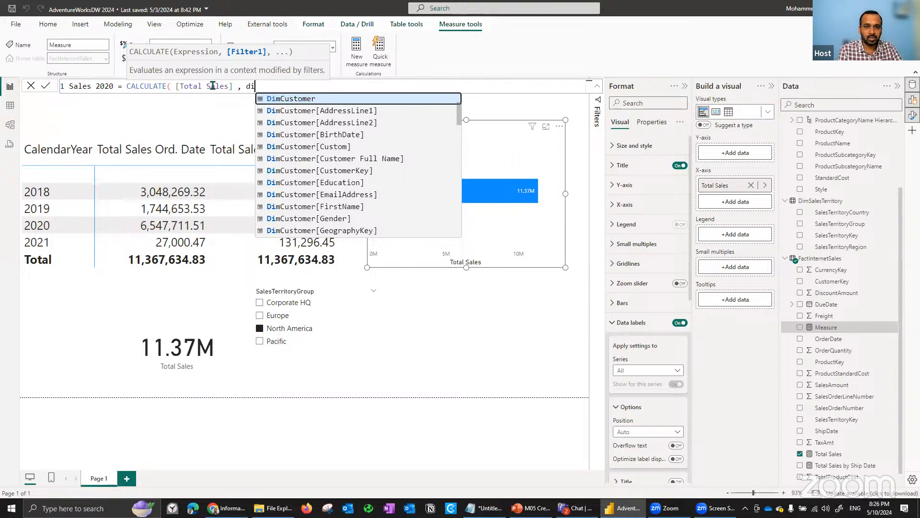
{"action": "type", "text": "mdate"}
{"action": "key", "text": "Down"}
{"action": "key", "text": "Down"}
{"action": "key", "text": "Tab"}
{"action": "type", "text": "=2020"}
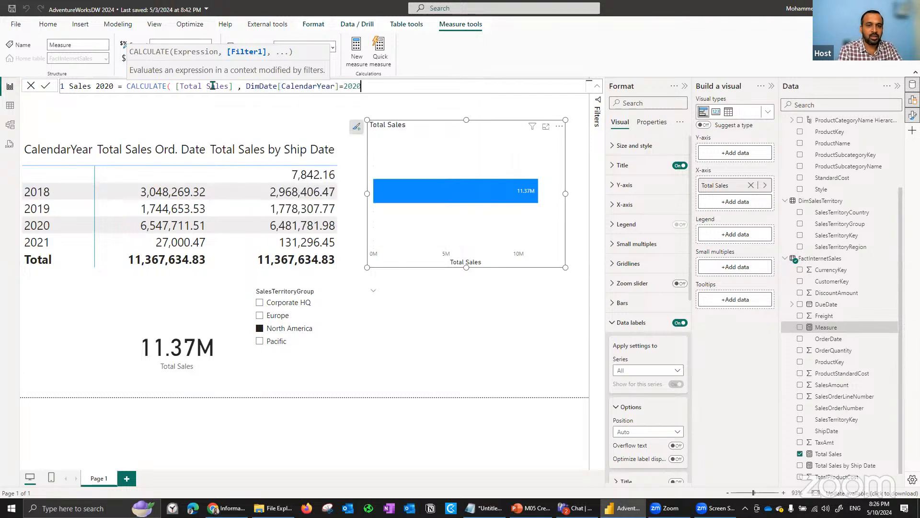
{"action": "type", "text": ")"}
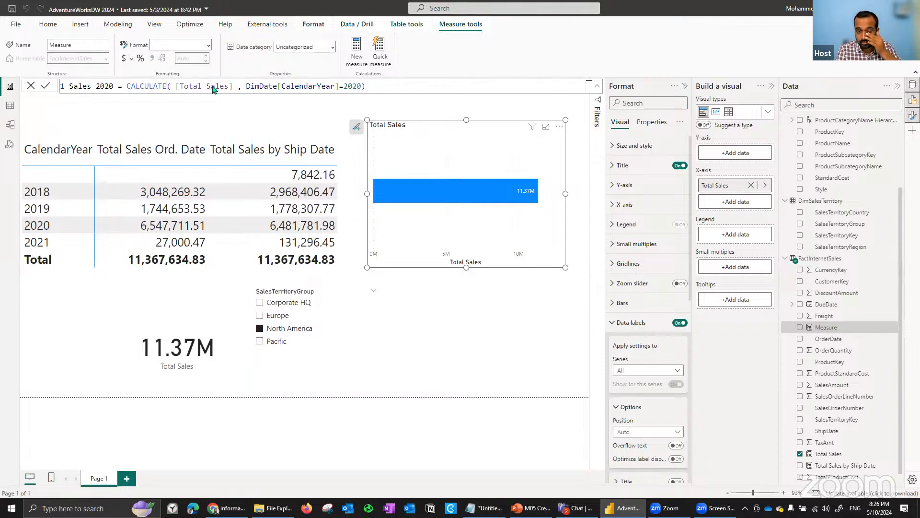
{"action": "key", "text": "Return"}
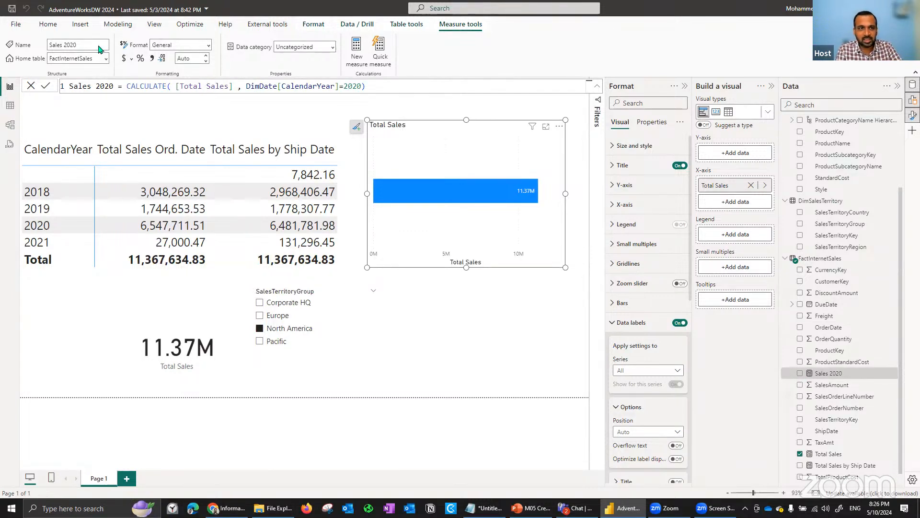
- Convert the Total Sales bar chart to a clustered column chart and add the Sales 2020 measure to it
{"action": "left_click", "coordinate": [769, 115]}
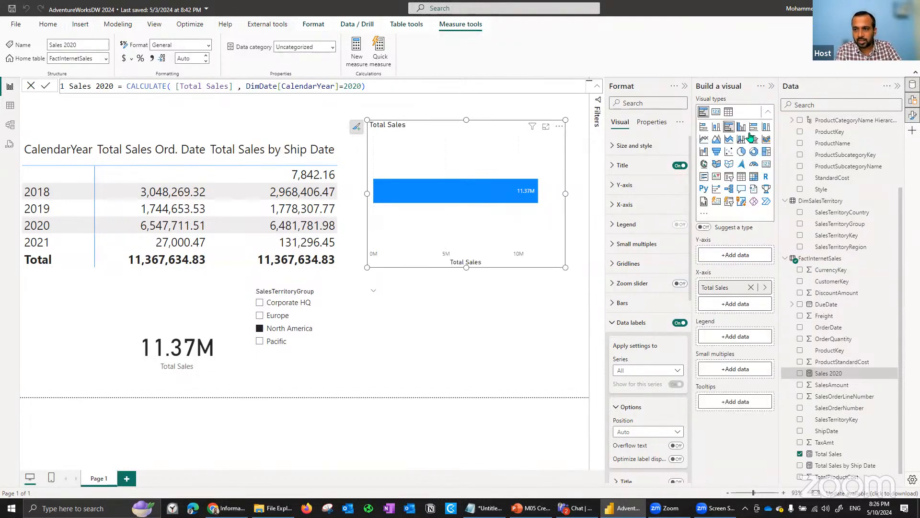
{"action": "left_click", "coordinate": [742, 128]}
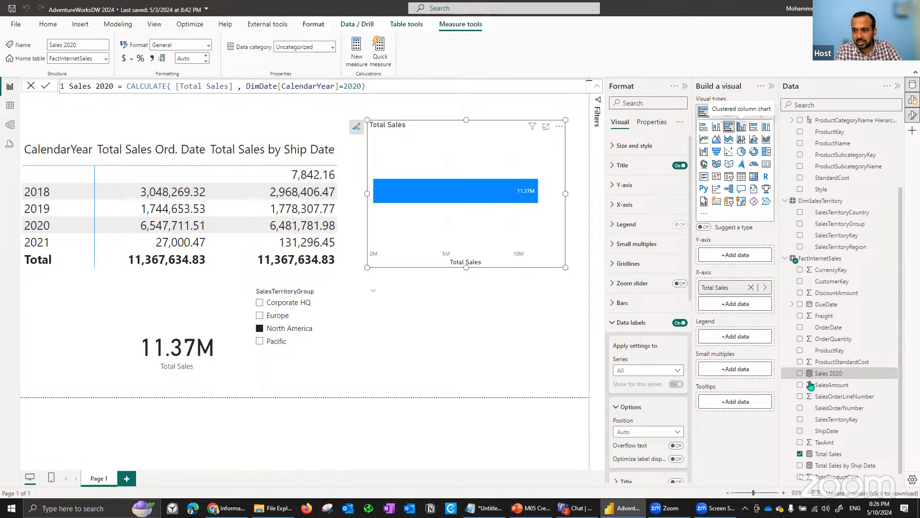
{"action": "left_click", "coordinate": [800, 373]}
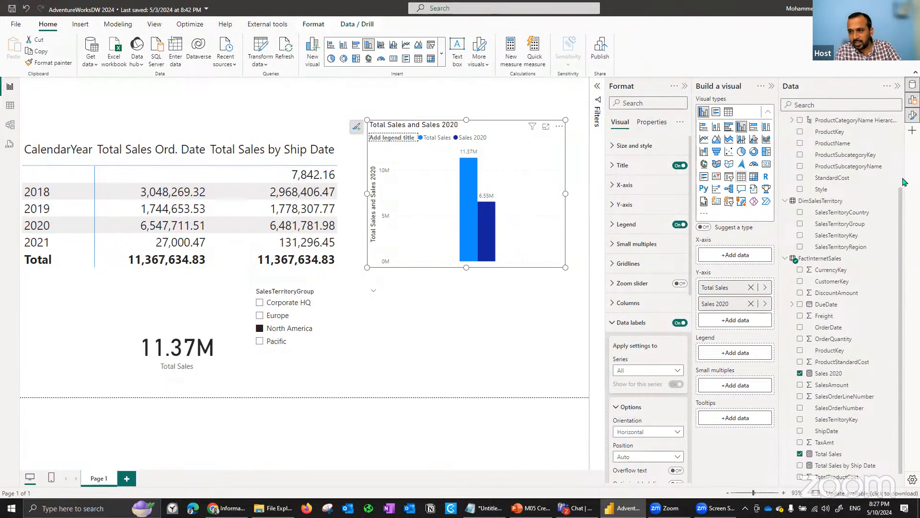
- Add CalendarYear from DimDate to the X-axis of the Total Sales and Sales 2020 column chart
{"action": "scroll", "coordinate": [861, 183], "scroll_direction": "up", "scroll_amount": 2}
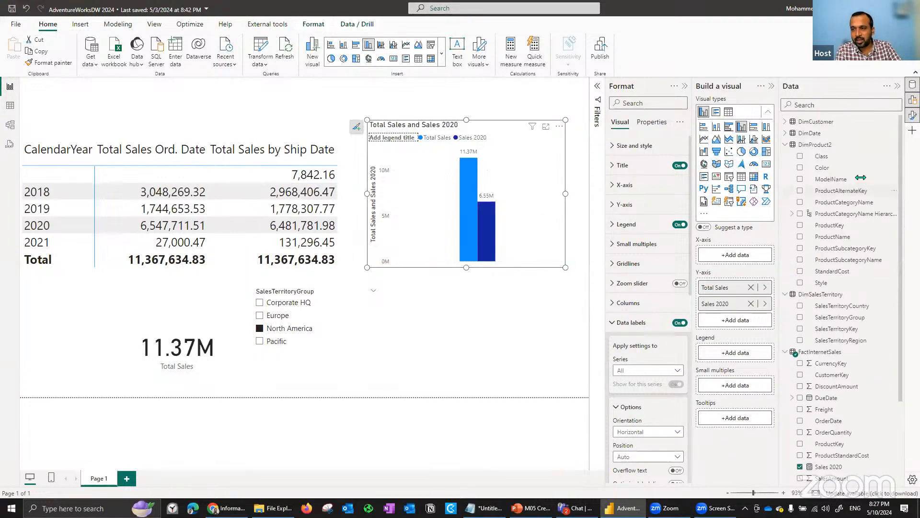
{"action": "left_click", "coordinate": [785, 145]}
{"action": "left_click", "coordinate": [786, 133]}
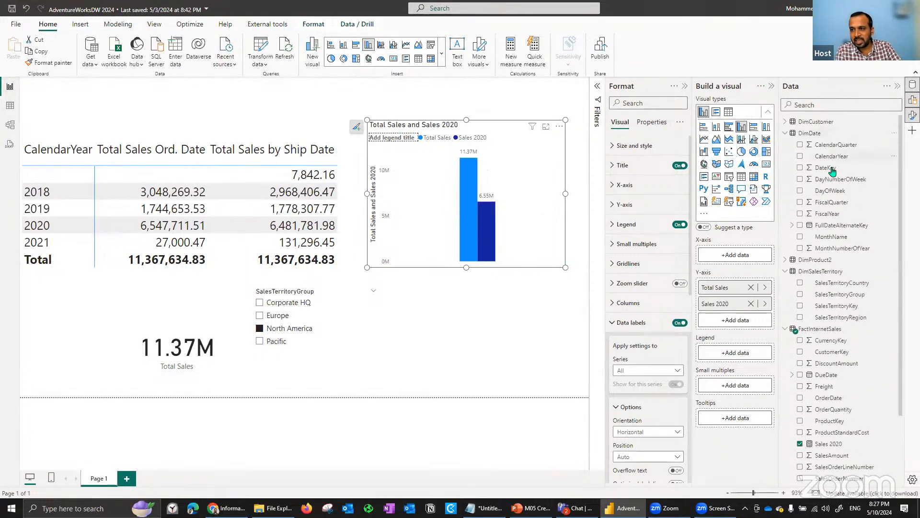
{"action": "left_click_drag", "start_coordinate": [833, 158], "coordinate": [458, 185]}
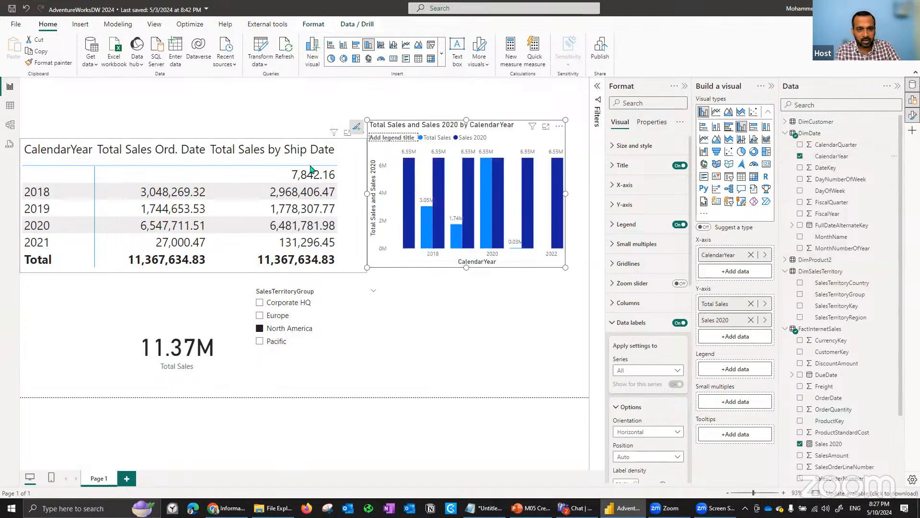
- Narrow the CalendarYear matrix to less than half its width to free space beside the column chart
{"action": "left_click", "coordinate": [367, 206]}
{"action": "left_click_drag", "start_coordinate": [366, 206], "coordinate": [163, 206]}
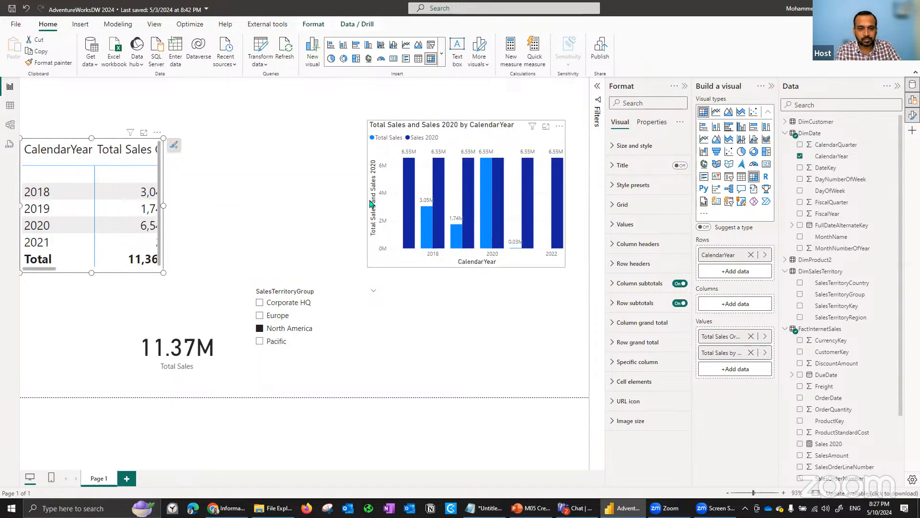
- Widen the Total Sales and Sales 2020 column chart toward the CalendarYear matrix and inspect its 2017 Sales 2020 column
{"action": "left_click_drag", "start_coordinate": [369, 200], "coordinate": [186, 198]}
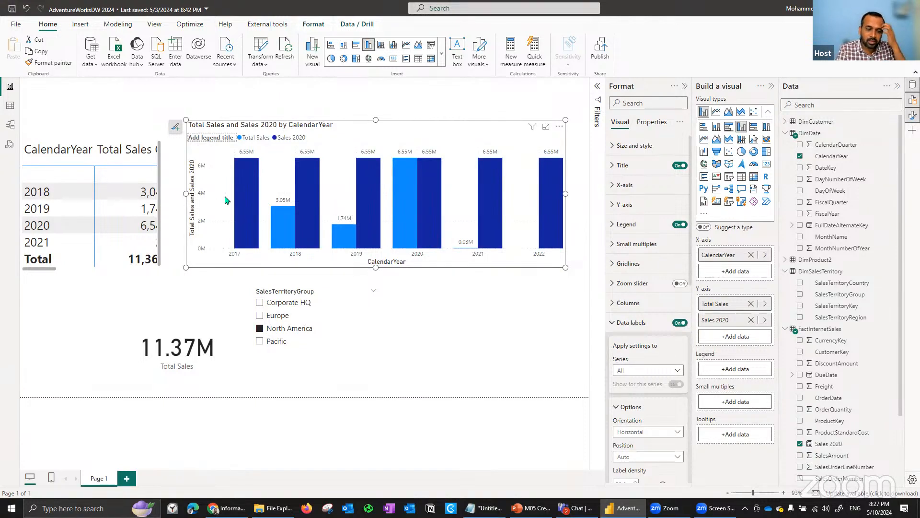
{"action": "mouse_move", "coordinate": [248, 183]}
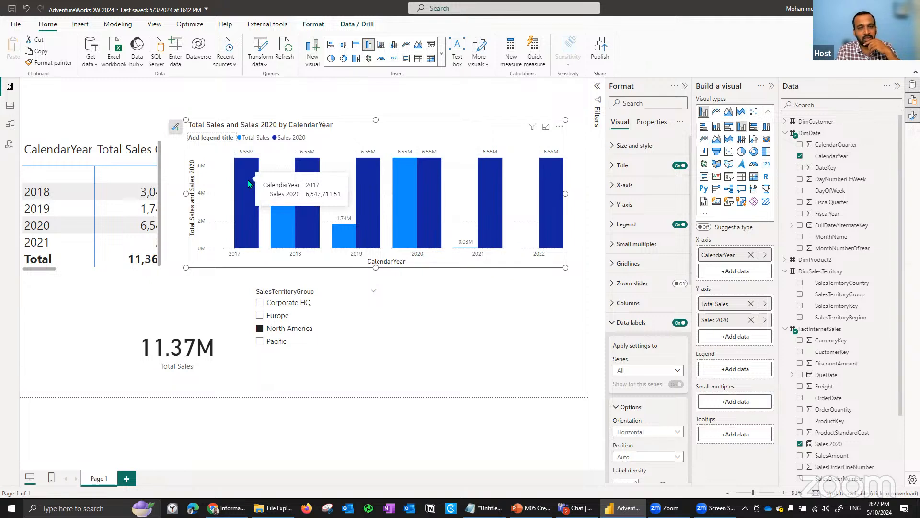
{"action": "mouse_move", "coordinate": [310, 217]}
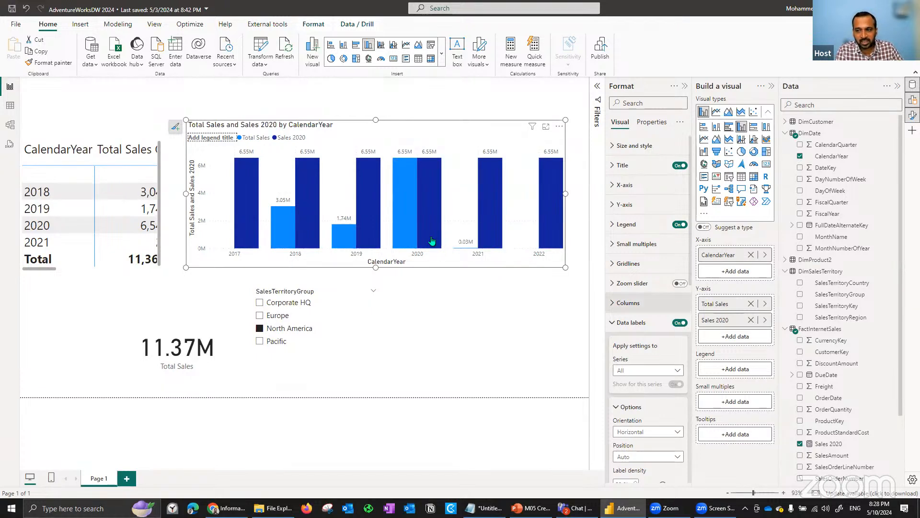
- Open the Sales 2020 formula and examine its DimDate[CalendarYear]=2020 filter argument against the column chart
{"action": "left_click", "coordinate": [829, 444]}
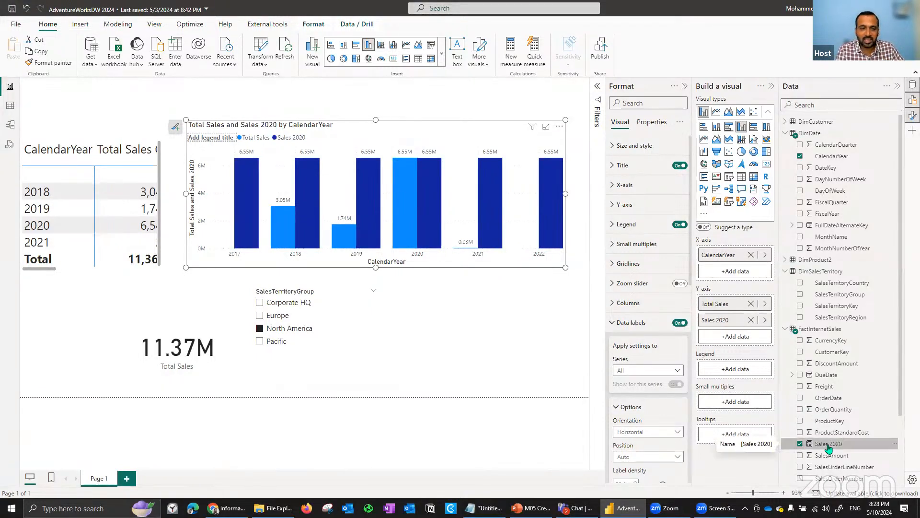
{"action": "left_click_drag", "start_coordinate": [246, 86], "coordinate": [347, 92]}
{"action": "key", "text": "shift+Right"}
{"action": "key", "text": "shift+Right"}
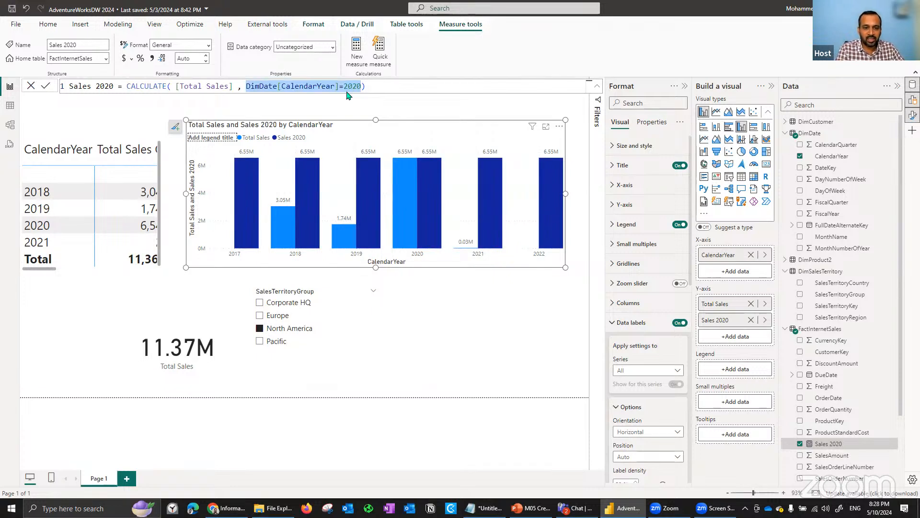
{"action": "mouse_move", "coordinate": [303, 183]}
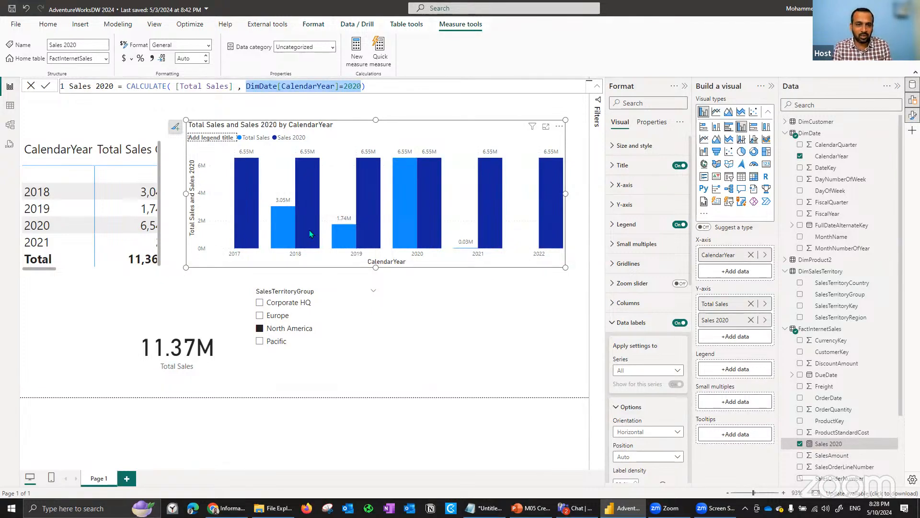
{"action": "left_click", "coordinate": [246, 86]}
{"action": "double_click", "coordinate": [258, 86]}
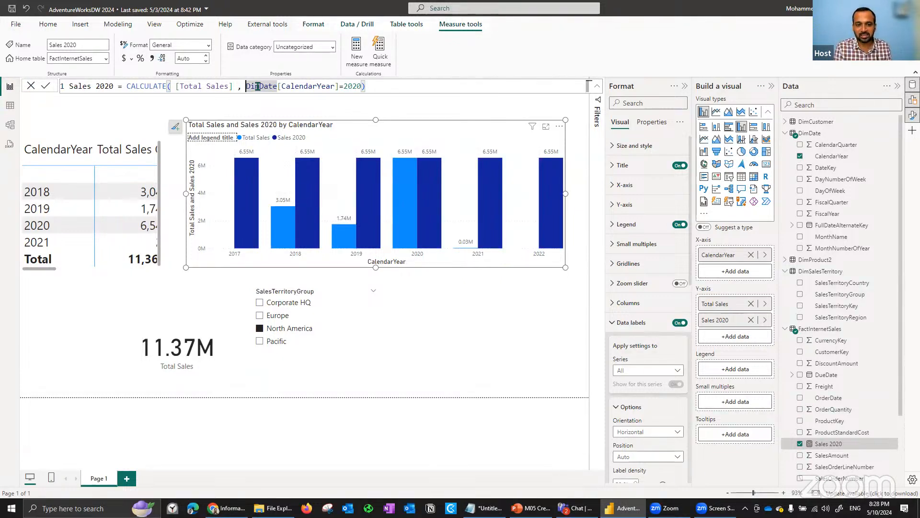
{"action": "left_click", "coordinate": [335, 180]}
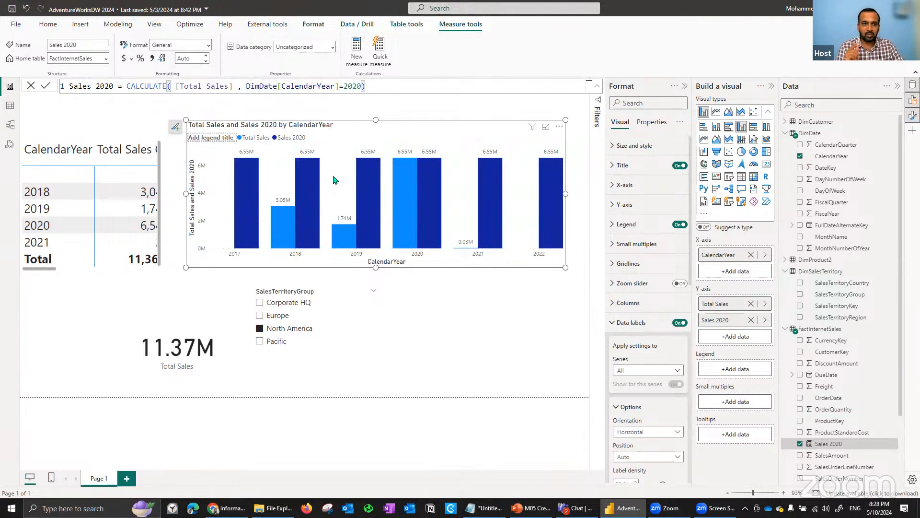
- Insert ALL(DimDate[CalendarYear]) as a filter argument before DimDate[CalendarYear]=2020 in the Sales 2020 measure and commit it
{"action": "key", "text": "BackSpace"}
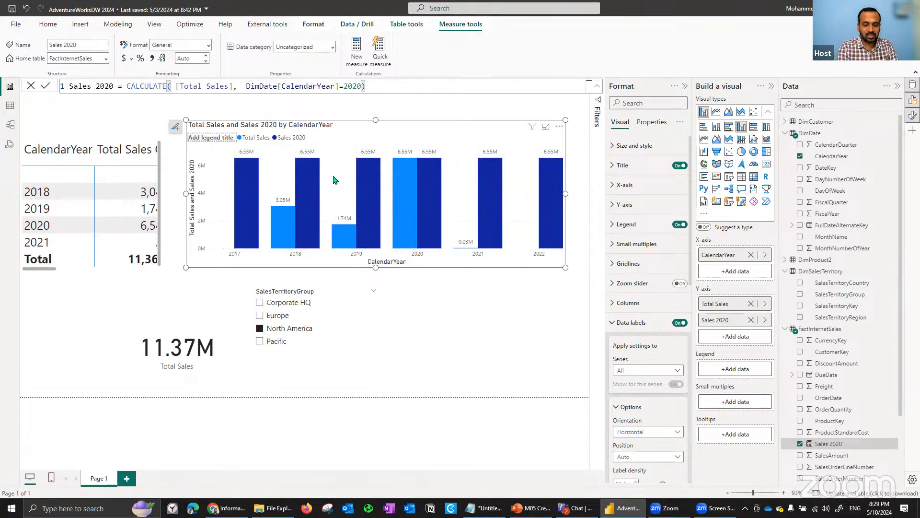
{"action": "type", "text": "A"}
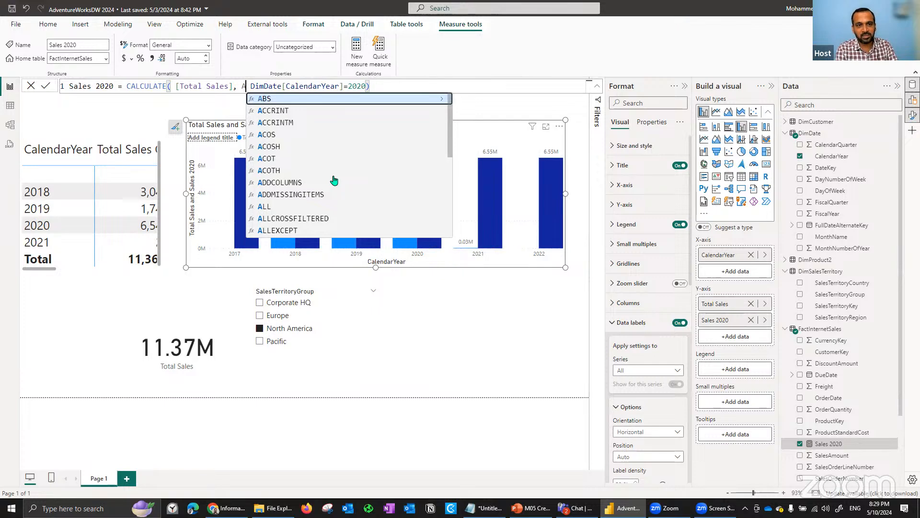
{"action": "type", "text": "l"}
{"action": "key", "text": "Tab"}
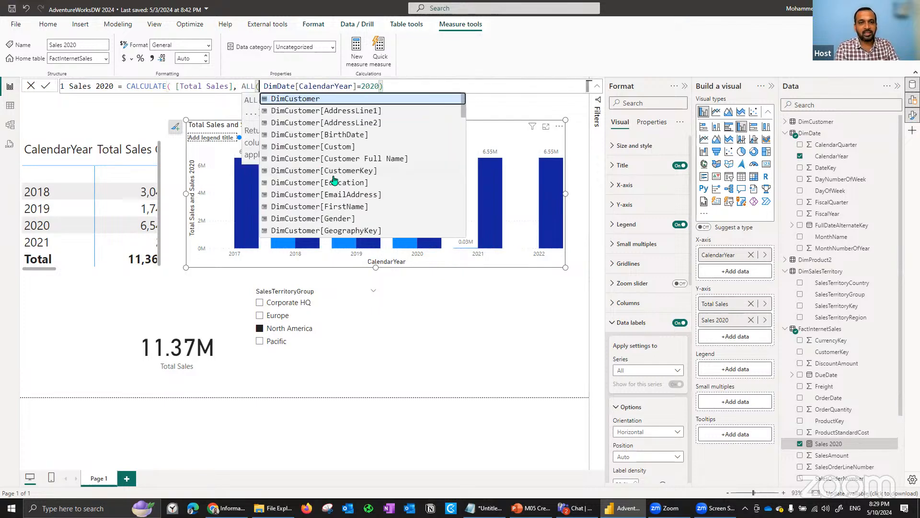
{"action": "type", "text": "d"}
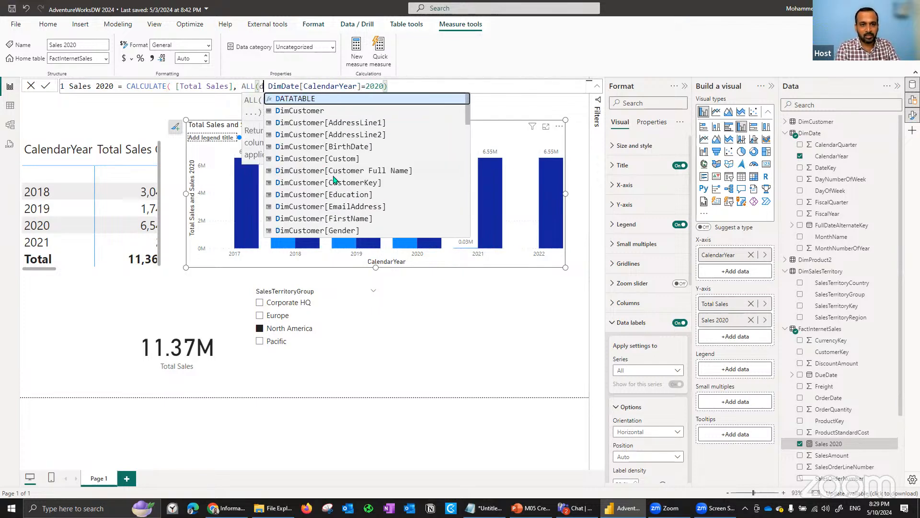
{"action": "type", "text": "imdate"}
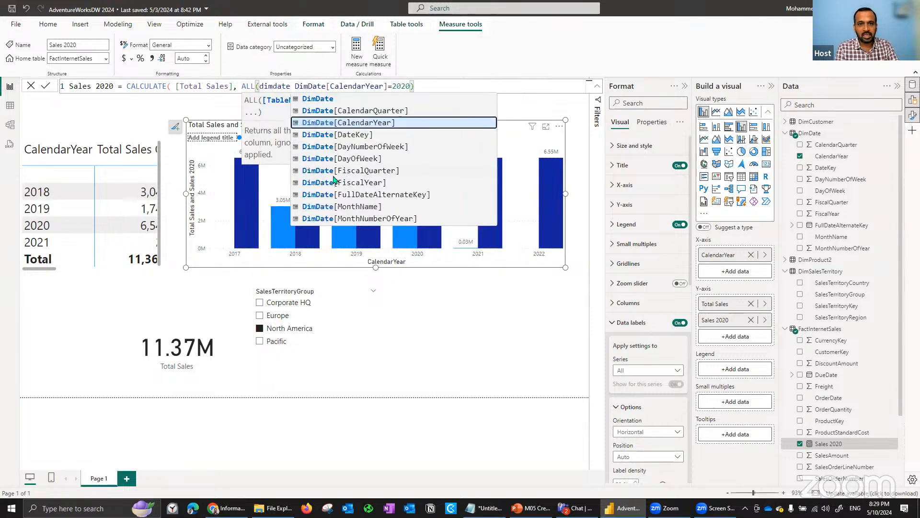
{"action": "key", "text": "Tab"}
{"action": "type", "text": "),"}
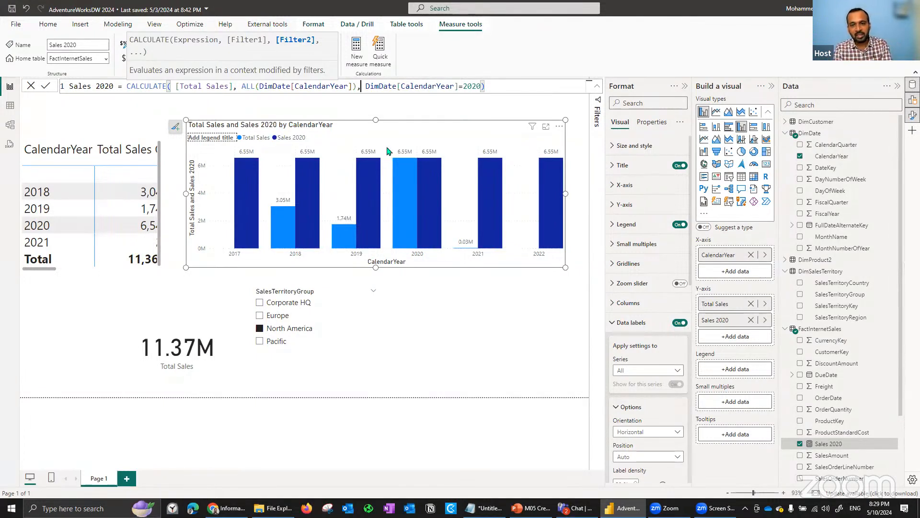
{"action": "left_click_drag", "start_coordinate": [476, 88], "coordinate": [436, 87]}
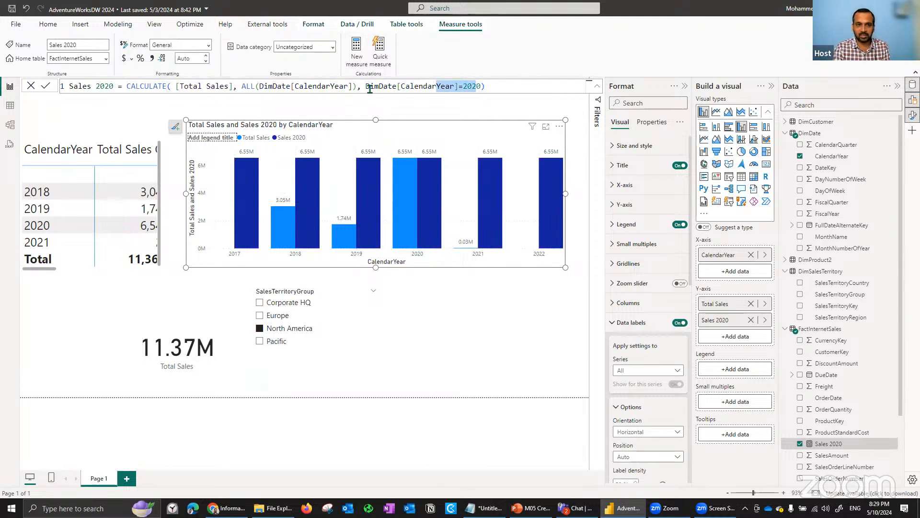
{"action": "left_click", "coordinate": [46, 89]}
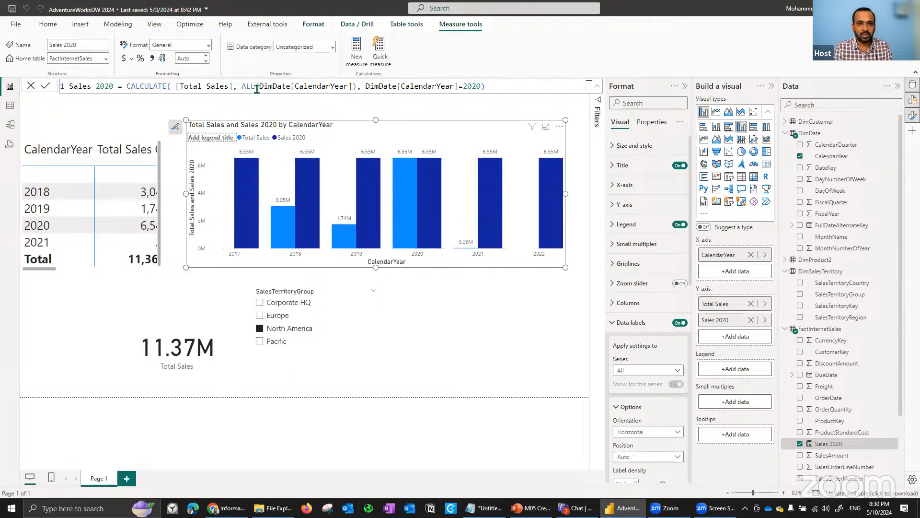
- Remove DimDate[CalendarYear] from inside the ALL function of Sales 2020, leaving ALL() empty, and commit the measure
{"action": "left_click_drag", "start_coordinate": [260, 87], "coordinate": [352, 93]}
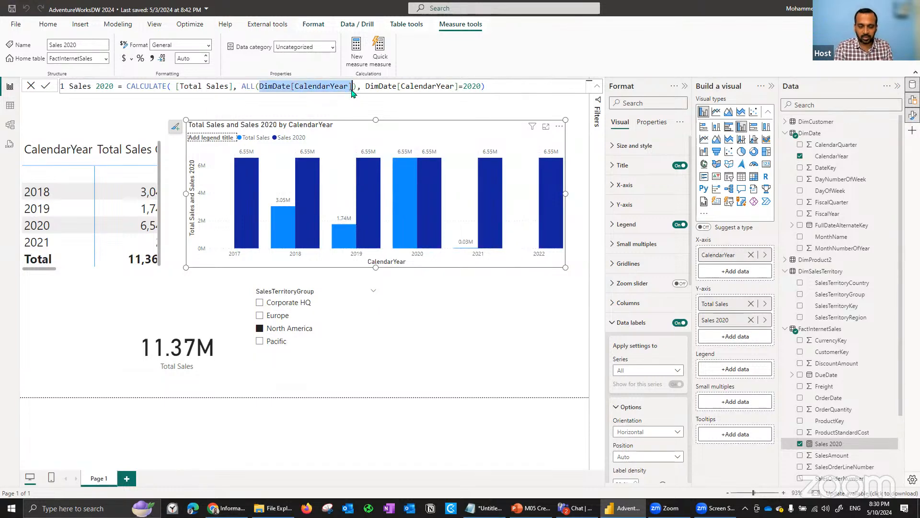
{"action": "key", "text": "BackSpace"}
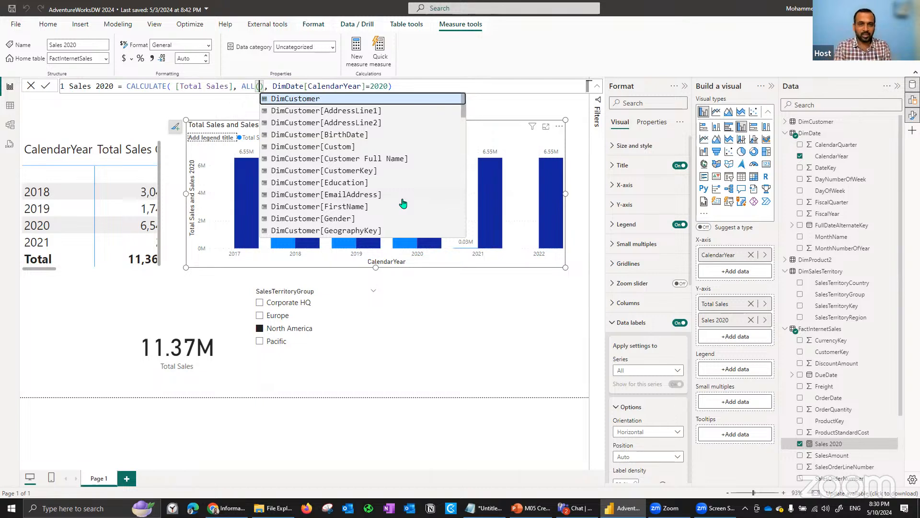
{"action": "left_click", "coordinate": [47, 86]}
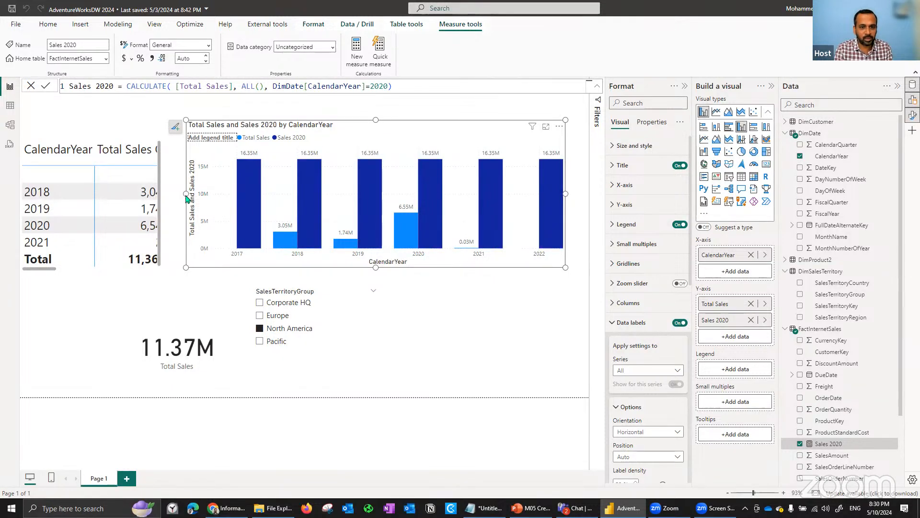
- Narrow the column chart on the matrix side, and clear and reselect North America in the SalesTerritoryGroup slicer to compare the columns
{"action": "left_click_drag", "start_coordinate": [186, 193], "coordinate": [237, 197]}
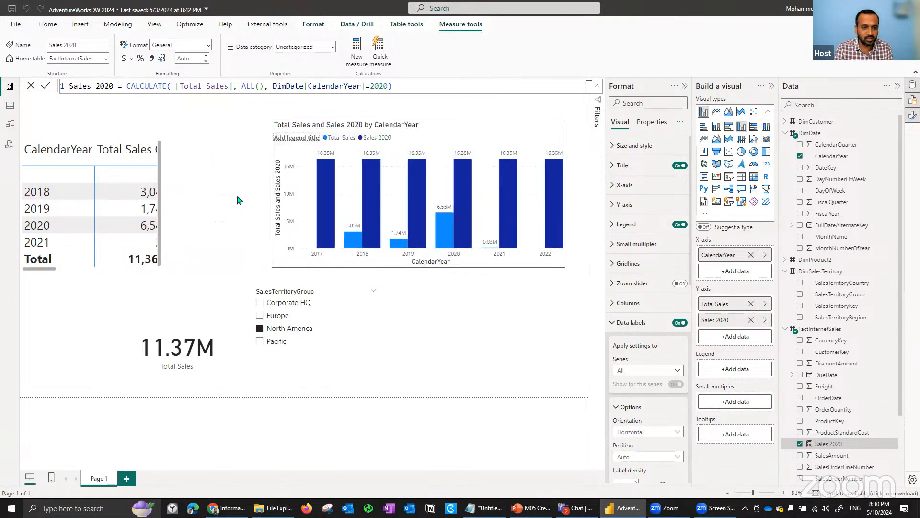
{"action": "left_click", "coordinate": [276, 330]}
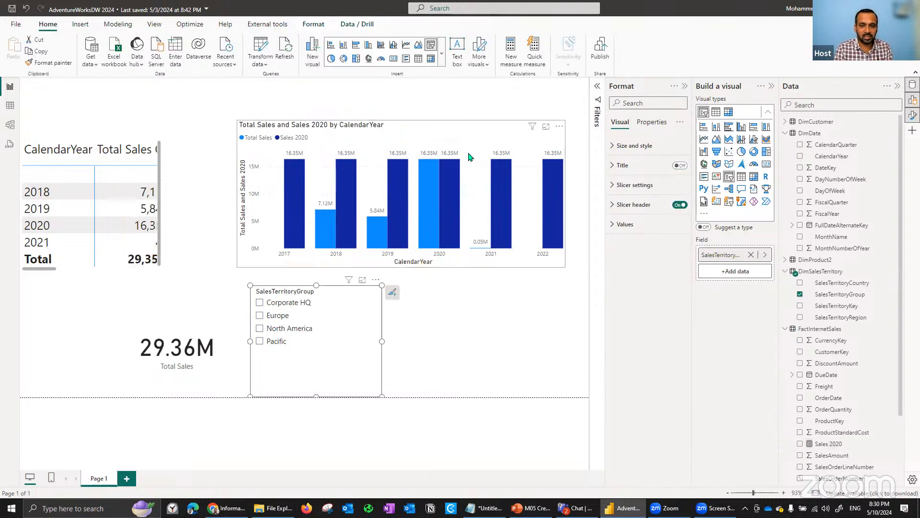
{"action": "left_click", "coordinate": [291, 332]}
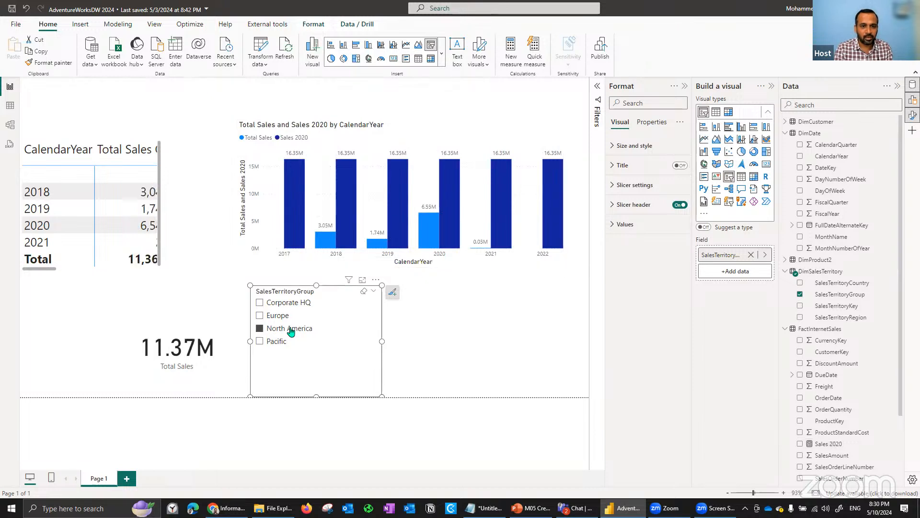
{"action": "left_click", "coordinate": [437, 134]}
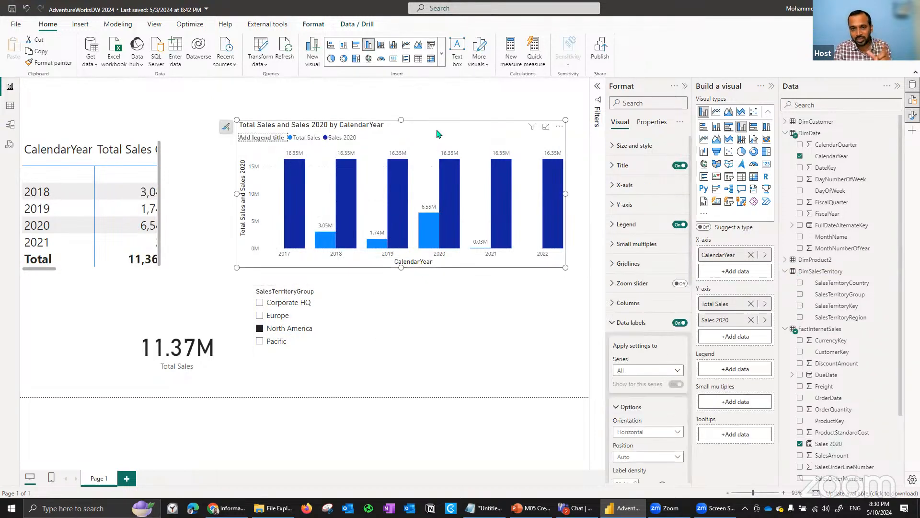
- Reopen the Sales 2020 formula and examine its CalendarYear filter and the 2020 value alongside the chart
{"action": "left_click", "coordinate": [846, 446]}
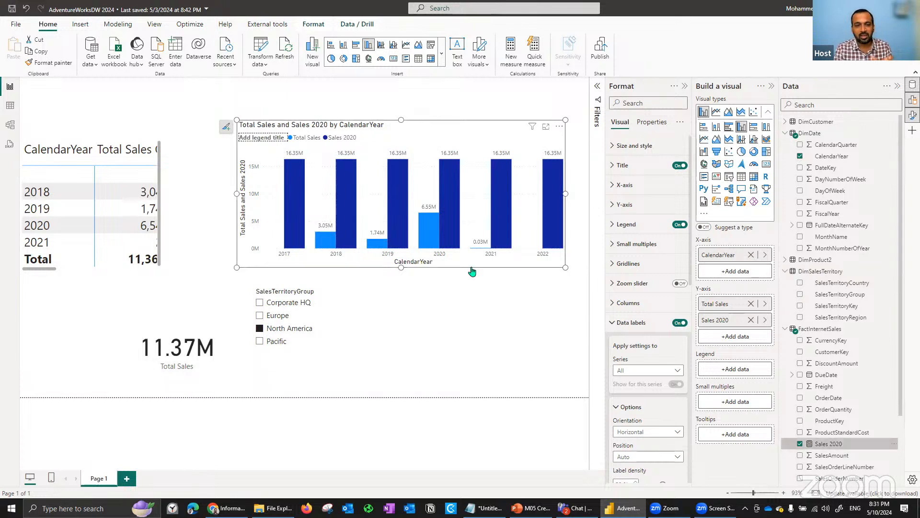
{"action": "left_click_drag", "start_coordinate": [387, 81], "coordinate": [304, 85]}
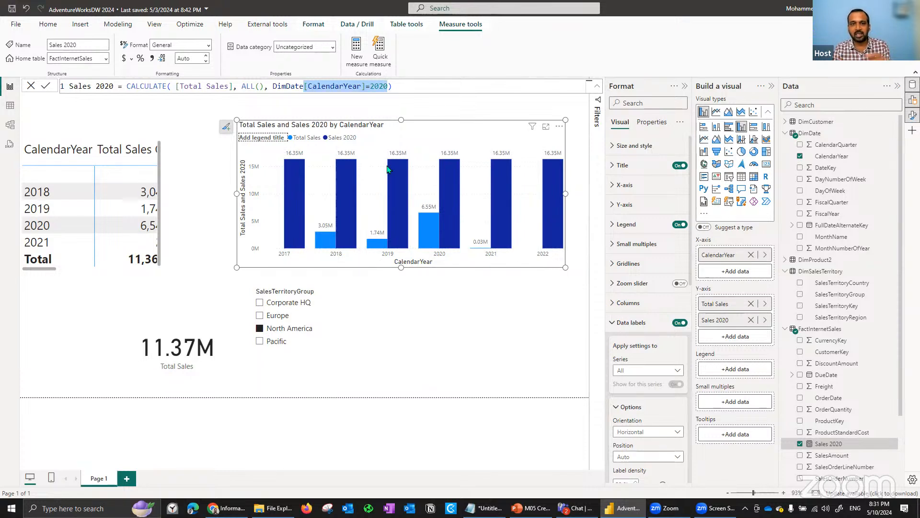
{"action": "double_click", "coordinate": [379, 86]}
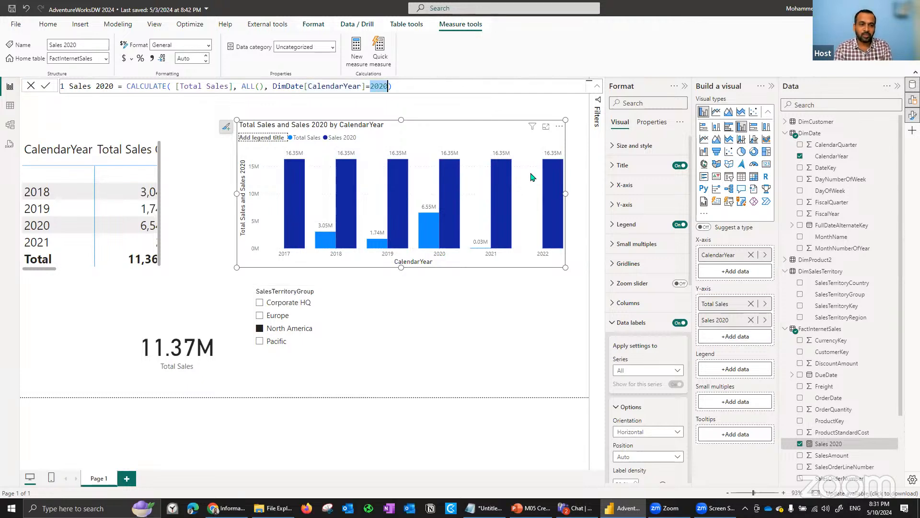
- Enlarge the CalendarYear matrix to show both sales columns, and clear and reselect North America to compare its values with the chart
{"action": "left_click", "coordinate": [164, 223]}
{"action": "left_click_drag", "start_coordinate": [163, 209], "coordinate": [302, 214]}
{"action": "left_click_drag", "start_coordinate": [304, 274], "coordinate": [310, 285]}
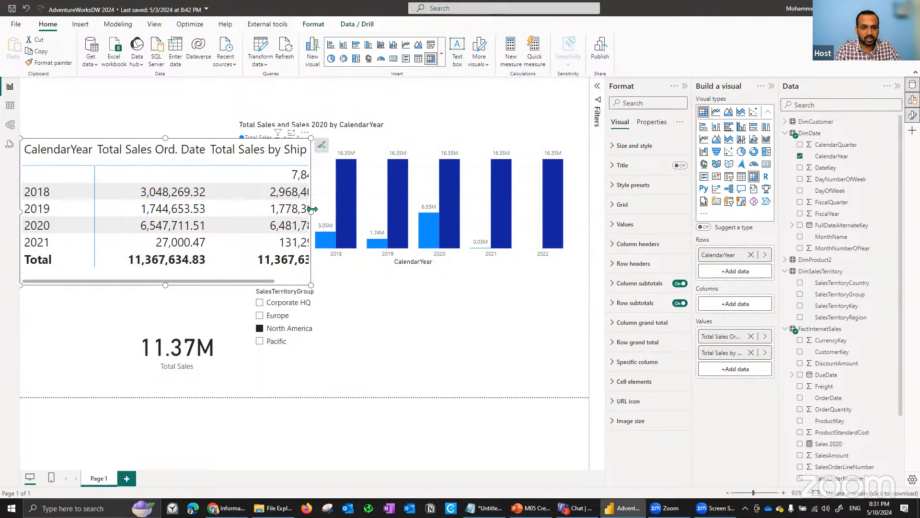
{"action": "left_click_drag", "start_coordinate": [312, 209], "coordinate": [383, 212]}
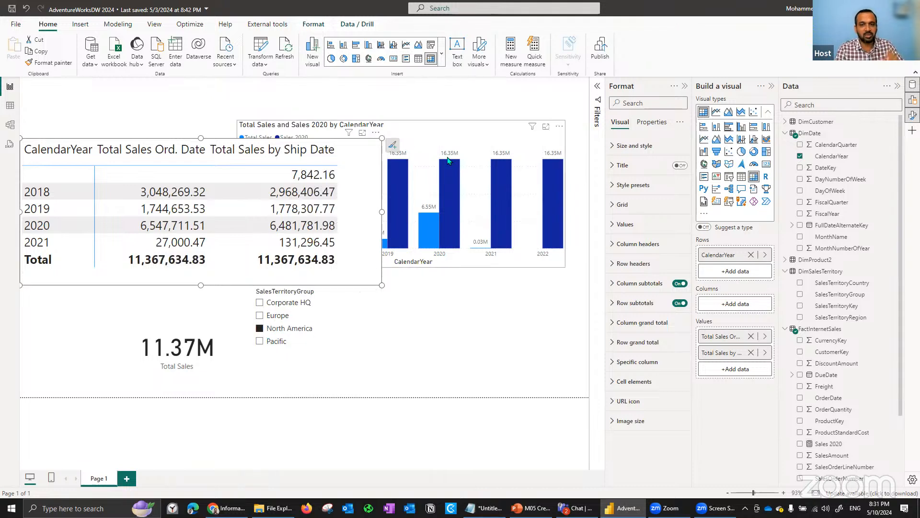
{"action": "left_click", "coordinate": [260, 329]}
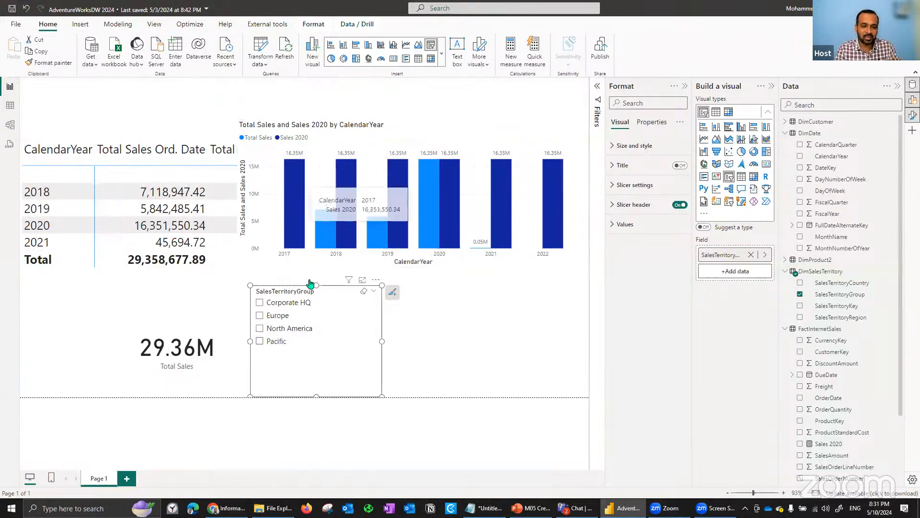
{"action": "left_click", "coordinate": [289, 328]}
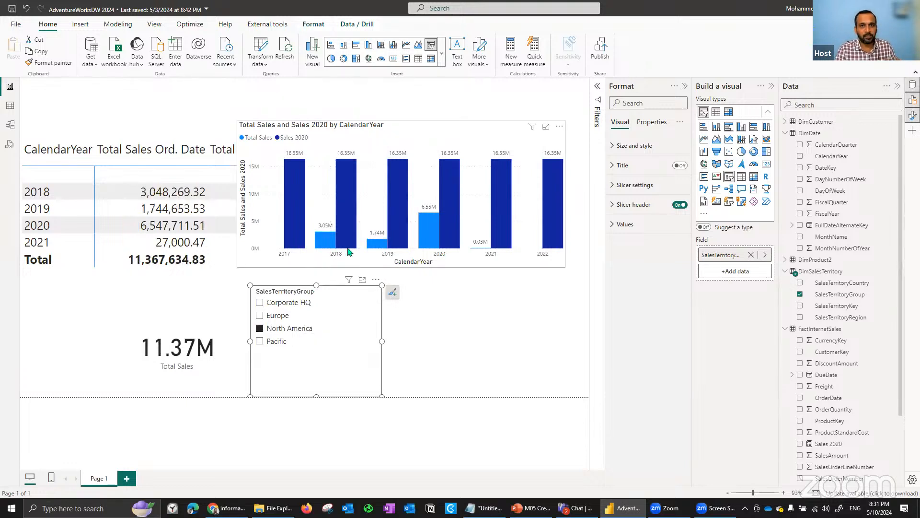
- Open the Sales 2020 measure formula and remove the ALL() argument and its comma, leaving DimDate[CalendarYear]=2020 as the only filter
{"action": "left_click", "coordinate": [828, 445]}
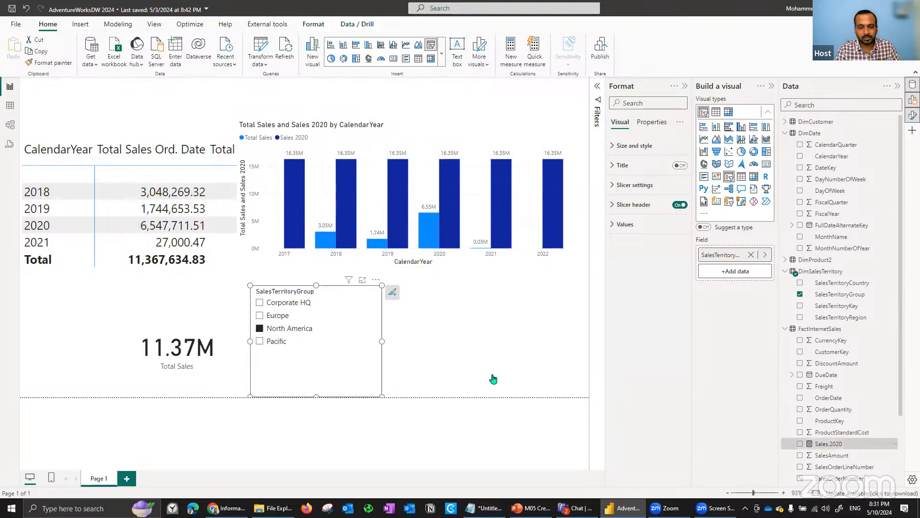
{"action": "left_click_drag", "start_coordinate": [243, 88], "coordinate": [265, 91]}
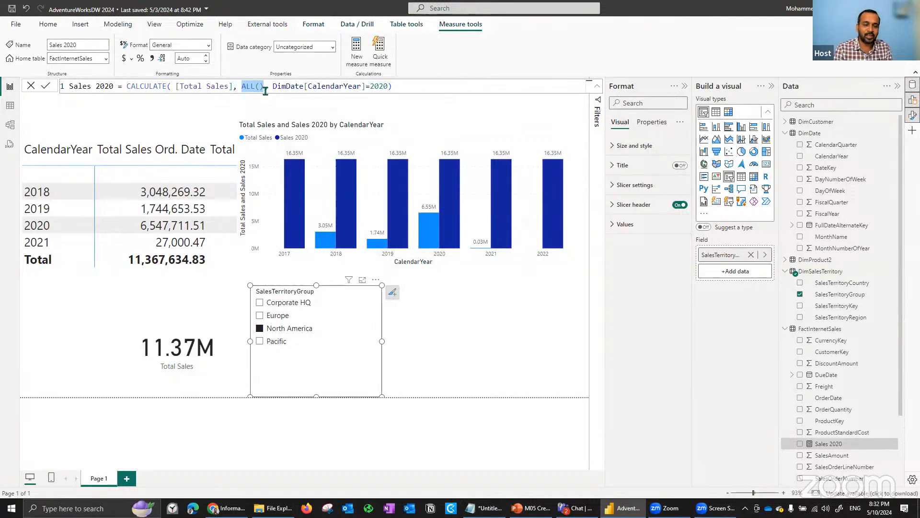
{"action": "left_click", "coordinate": [265, 91]}
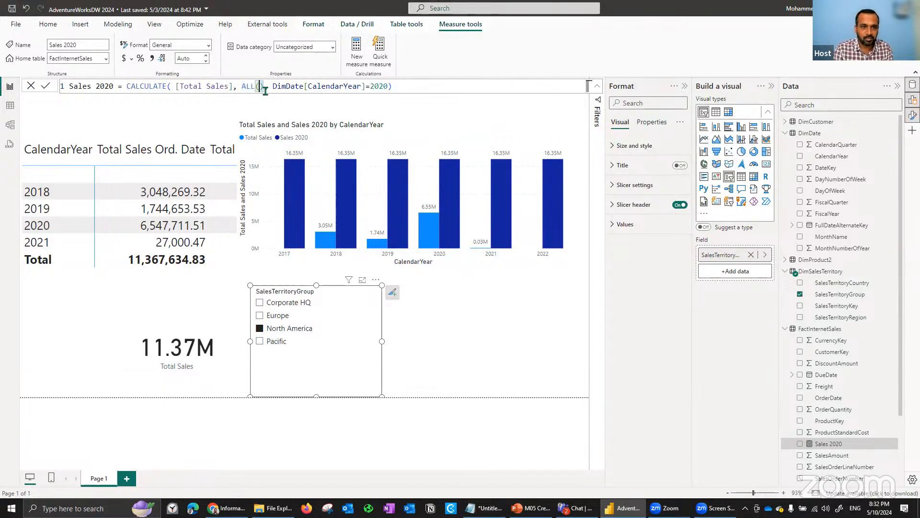
{"action": "double_click", "coordinate": [265, 91]}
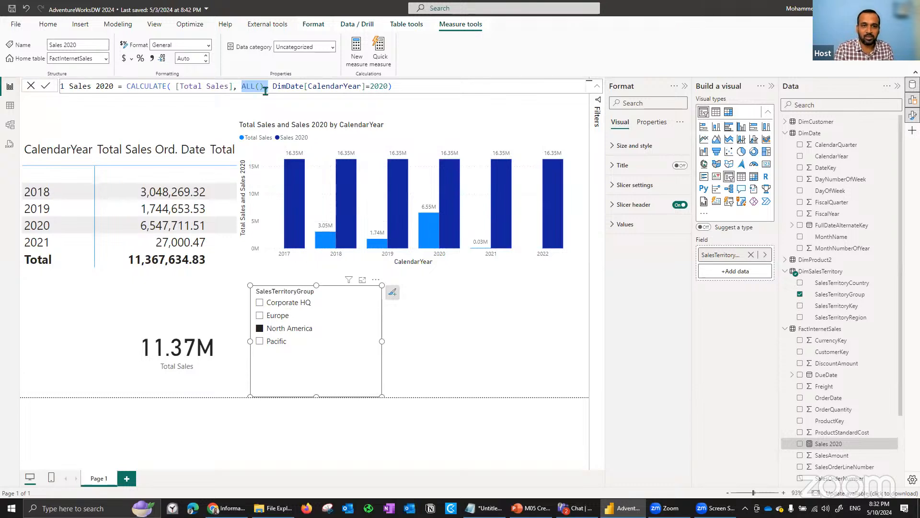
{"action": "key", "text": "Delete"}
{"action": "key", "text": "Delete"}
{"action": "key", "text": "Delete"}
- Examine the Expression and Filter1 arguments of CALCULATE in the Sales 2020 formula
{"action": "key", "text": "Left"}
{"action": "key", "text": "Left"}
{"action": "key", "text": "Left"}
{"action": "key", "text": "Left"}
{"action": "key", "text": "Left"}
{"action": "key", "text": "Left"}
{"action": "key", "text": "Left"}
{"action": "key", "text": "Left"}
{"action": "key", "text": "Left"}
{"action": "key", "text": "Left"}
{"action": "key", "text": "Left"}
{"action": "key", "text": "Left"}
{"action": "key", "text": "Left"}
{"action": "key", "text": "Left"}
{"action": "key", "text": "Left"}
{"action": "key", "text": "ctrl+shift+Left"}
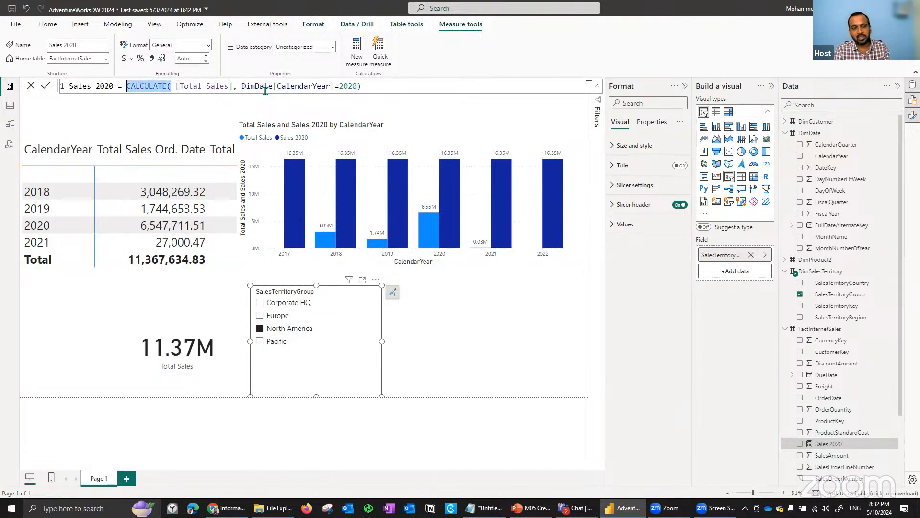
{"action": "key", "text": "End"}
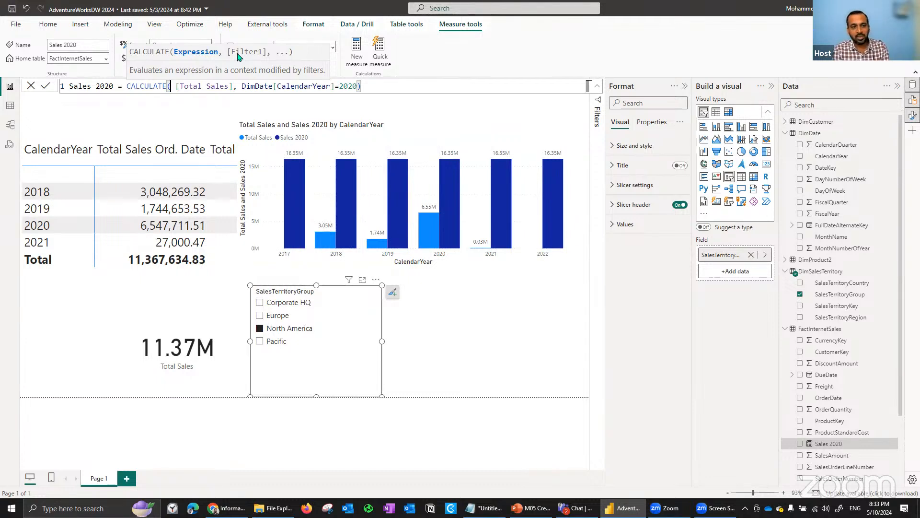
{"action": "key", "text": "ctrl+Right"}
{"action": "key", "text": "ctrl+Right"}
{"action": "key", "text": "ctrl+Right"}
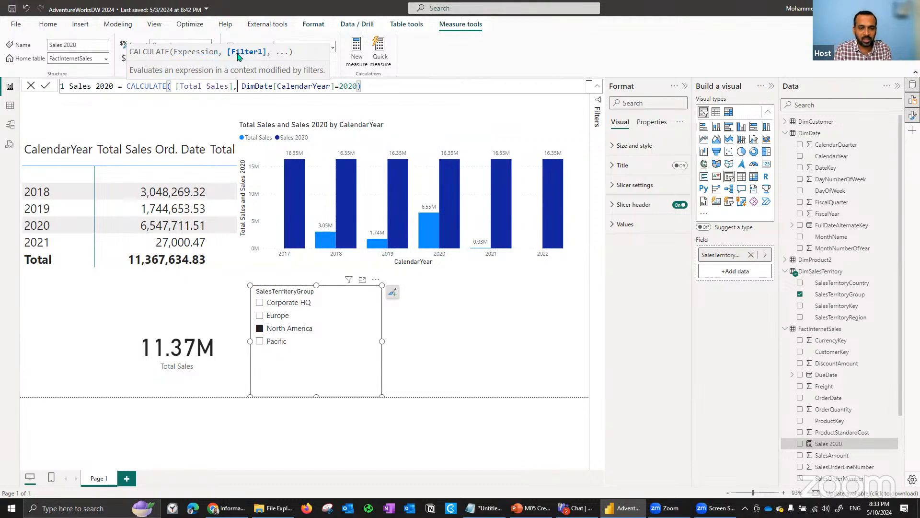
- Delete the DimDate[CalendarYear]=2020 filter from the Sales 2020 formula, put it back and commit the measure
{"action": "key", "text": "shift+End"}
{"action": "key", "text": "shift+Left"}
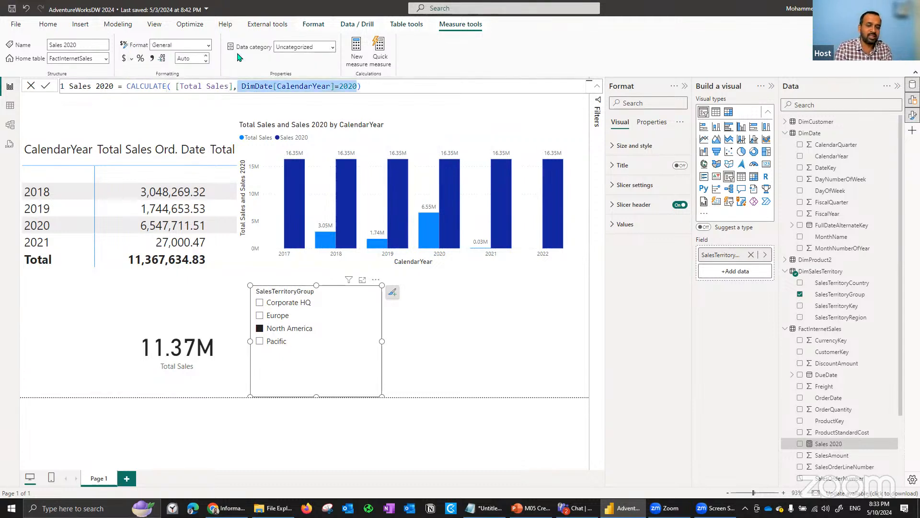
{"action": "key", "text": "BackSpace"}
{"action": "key", "text": "BackSpace"}
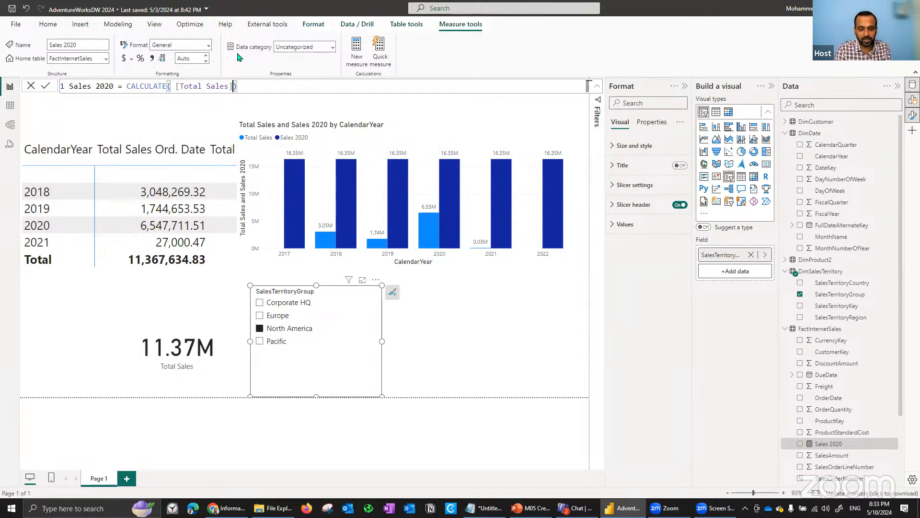
{"action": "type", "text": ", DimDate[CalendarYear]=2020"}
{"action": "key", "text": "Home"}
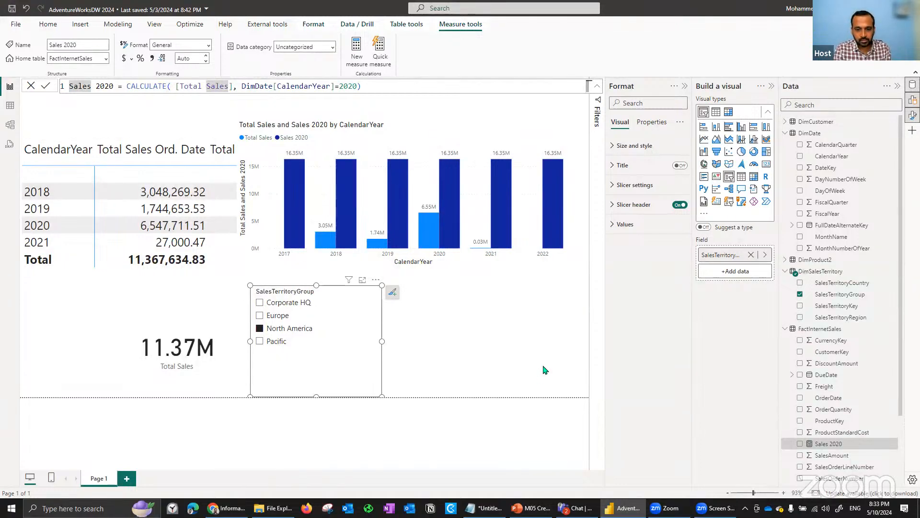
- Switch to the PowerPoint deck and look through the slides from The CALCULATE() Function to Semi-additive Measures
{"action": "key", "text": "alt+Tab"}
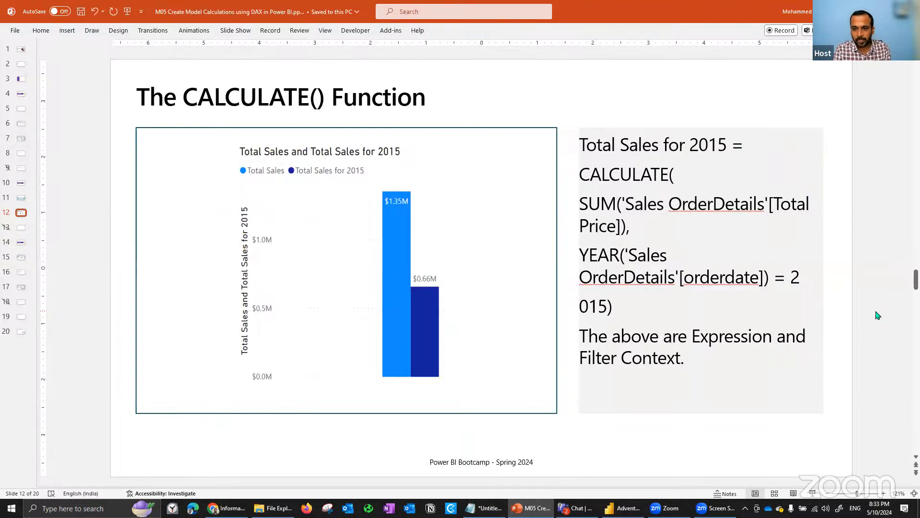
{"action": "scroll", "coordinate": [878, 315], "scroll_direction": "down", "scroll_amount": 1}
{"action": "scroll", "coordinate": [878, 315], "scroll_direction": "down", "scroll_amount": 1}
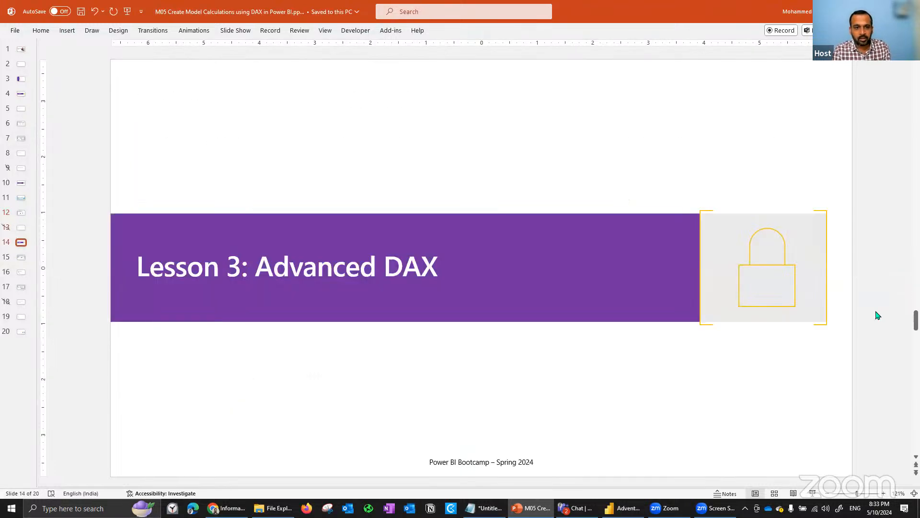
{"action": "scroll", "coordinate": [877, 315], "scroll_direction": "down", "scroll_amount": 1}
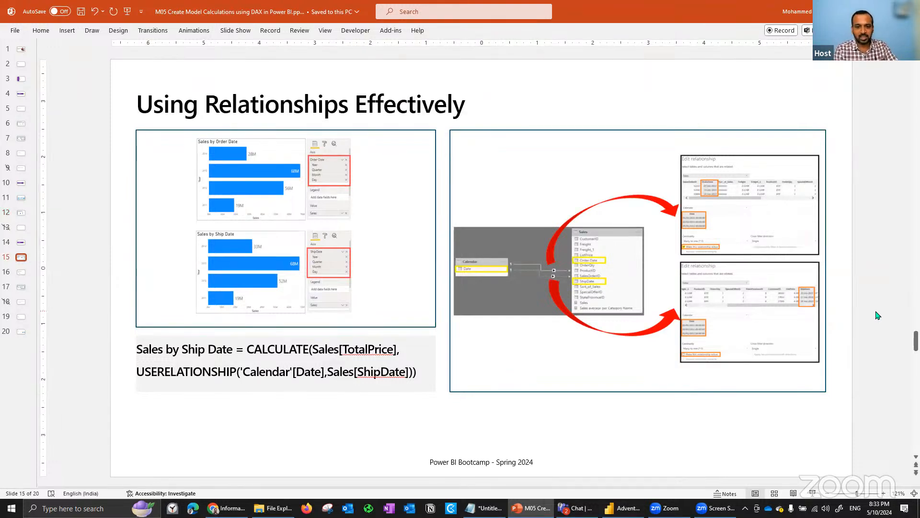
{"action": "scroll", "coordinate": [878, 315], "scroll_direction": "down", "scroll_amount": 1}
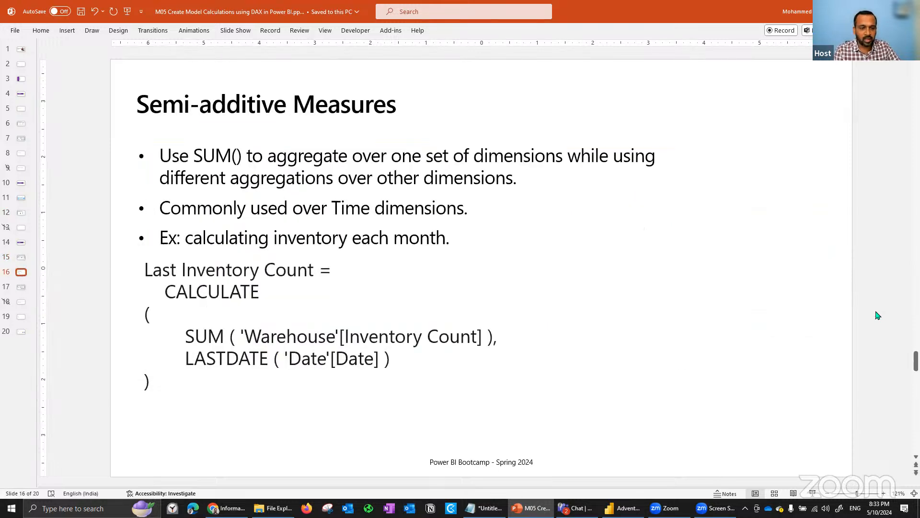
- Return to the Power BI report, remove Sales 2020 from the column chart's Y-axis and make the chart slightly taller
{"action": "key", "text": "alt+Tab"}
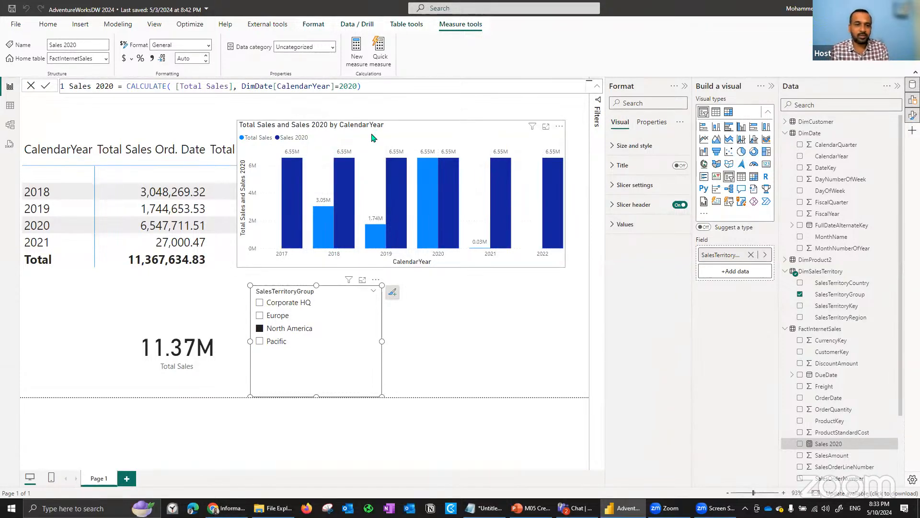
{"action": "left_click", "coordinate": [374, 138]}
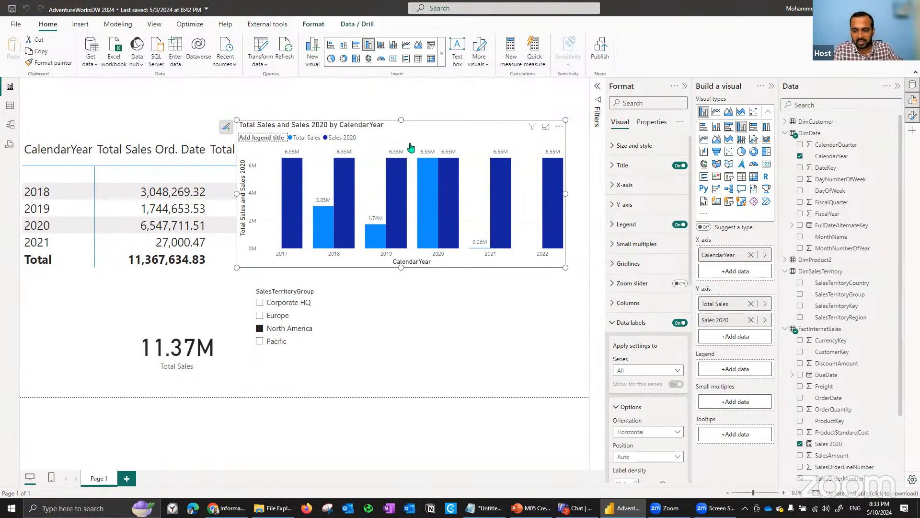
{"action": "left_click", "coordinate": [751, 320]}
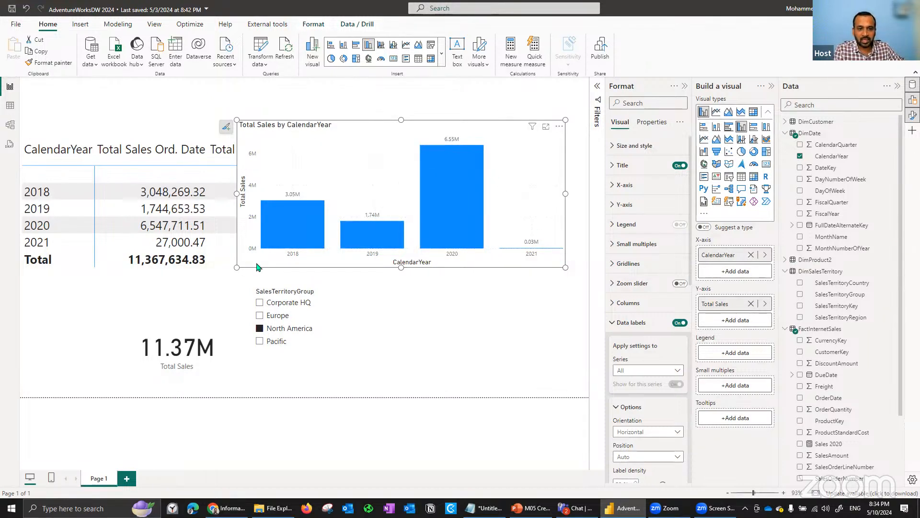
{"action": "left_click_drag", "start_coordinate": [237, 267], "coordinate": [284, 277]}
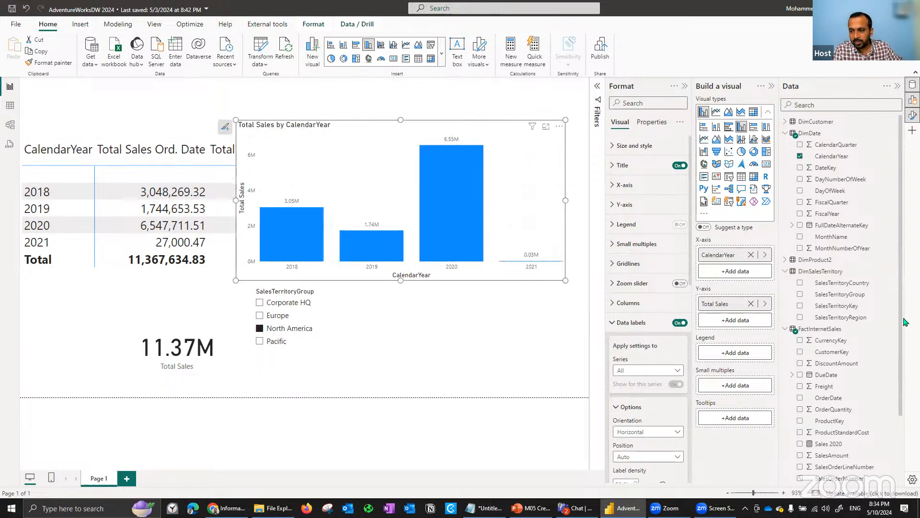
- Mark the DimDate table as a date table, using FullDateAlternateKey as its date column
{"action": "scroll", "coordinate": [906, 363], "scroll_direction": "down", "scroll_amount": 2}
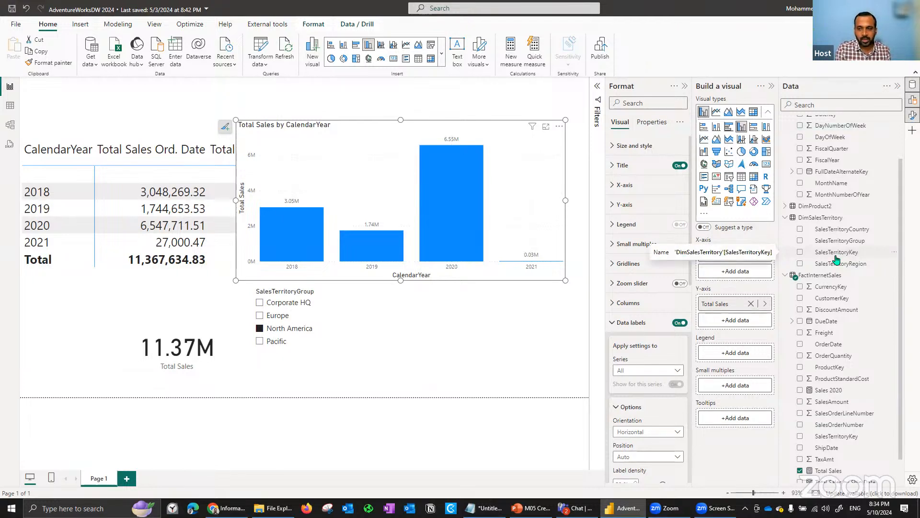
{"action": "scroll", "coordinate": [903, 155], "scroll_direction": "up", "scroll_amount": 2}
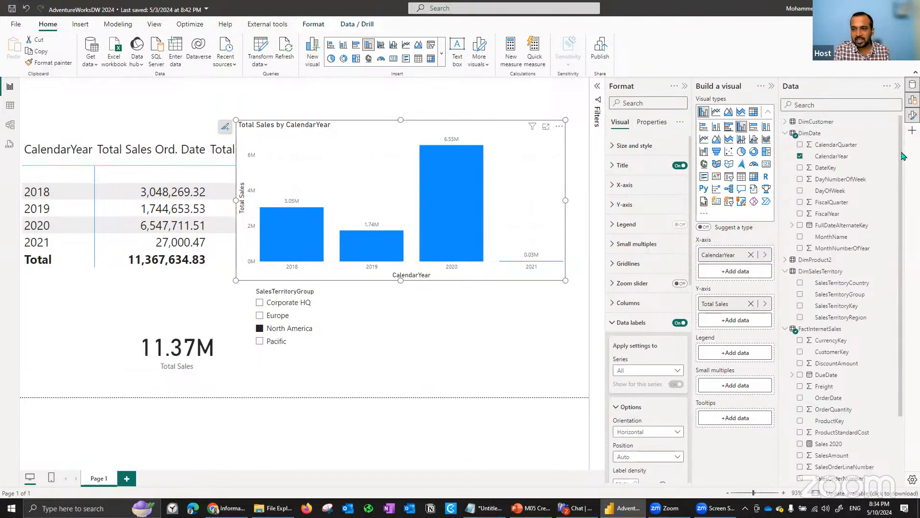
{"action": "left_click", "coordinate": [811, 134]}
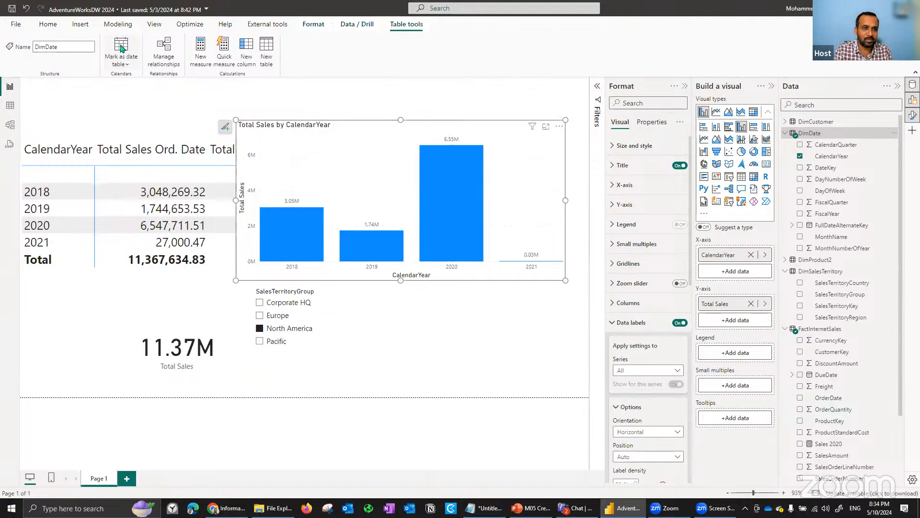
{"action": "left_click", "coordinate": [126, 62]}
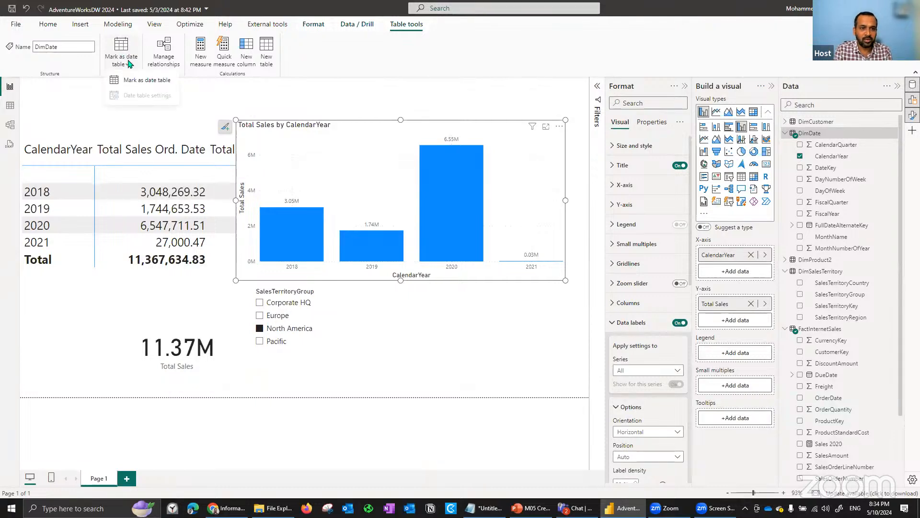
{"action": "left_click", "coordinate": [139, 82]}
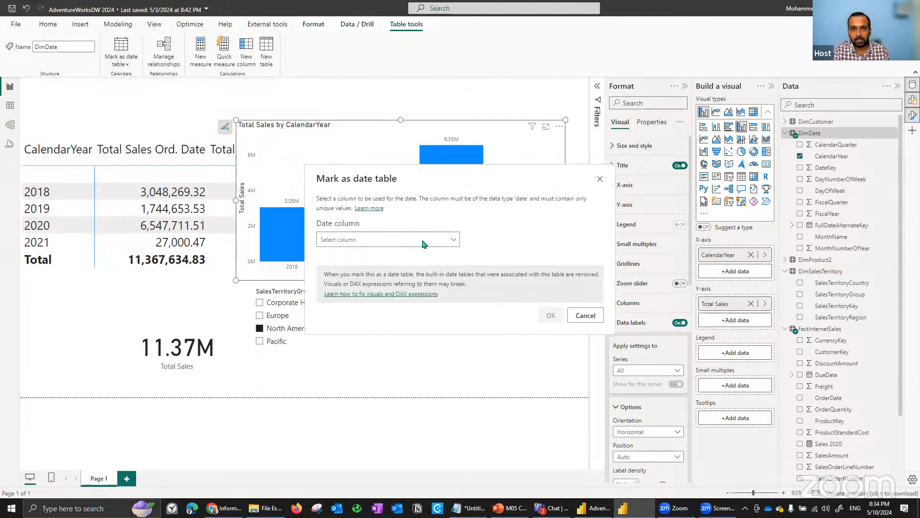
{"action": "left_click", "coordinate": [388, 245]}
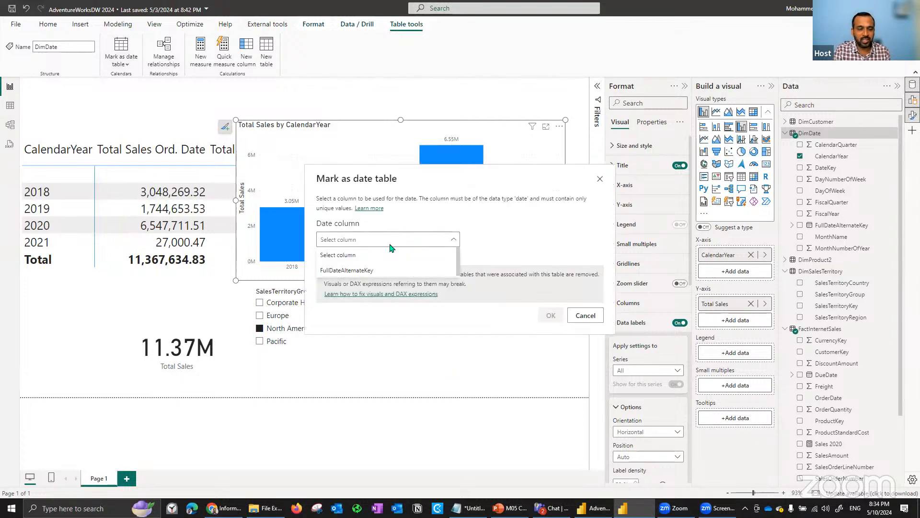
{"action": "left_click", "coordinate": [358, 271]}
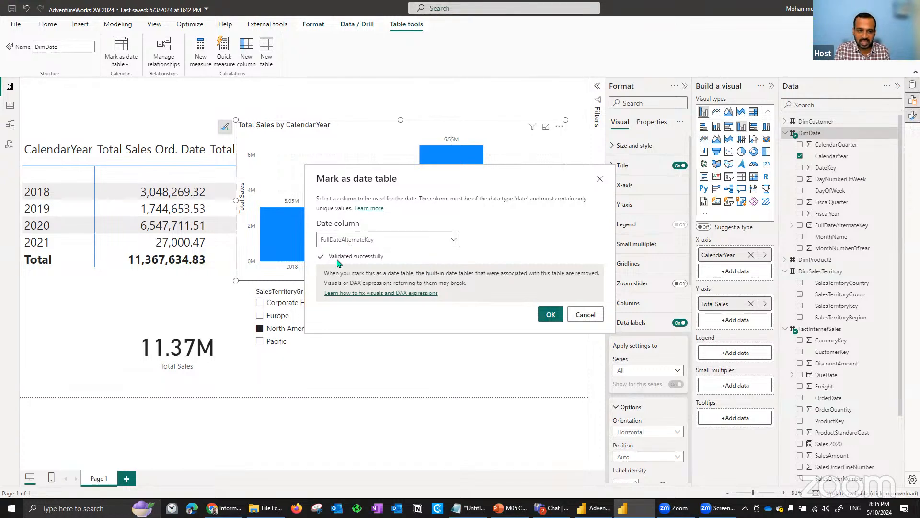
{"action": "left_click", "coordinate": [551, 315]}
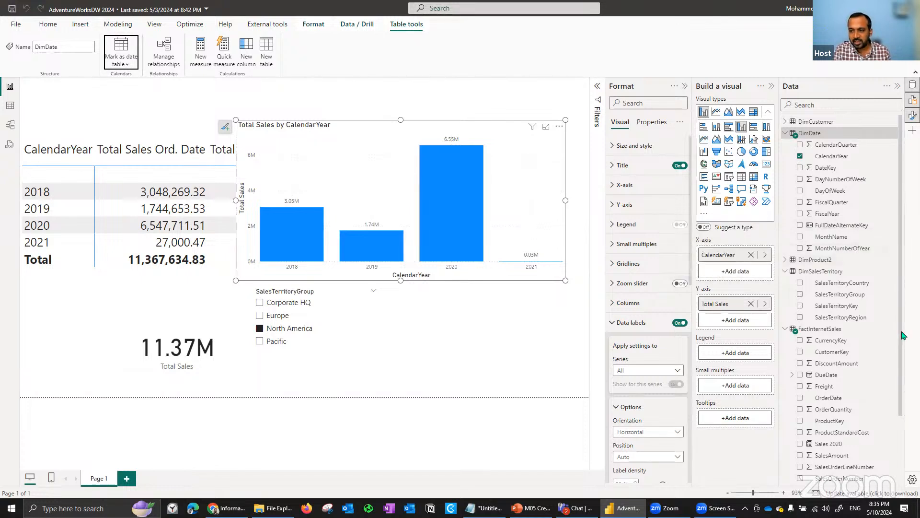
- Create a new measure in the FactInternetSales table and name it Sales SPLY
{"action": "scroll", "coordinate": [894, 335], "scroll_direction": "down", "scroll_amount": 1}
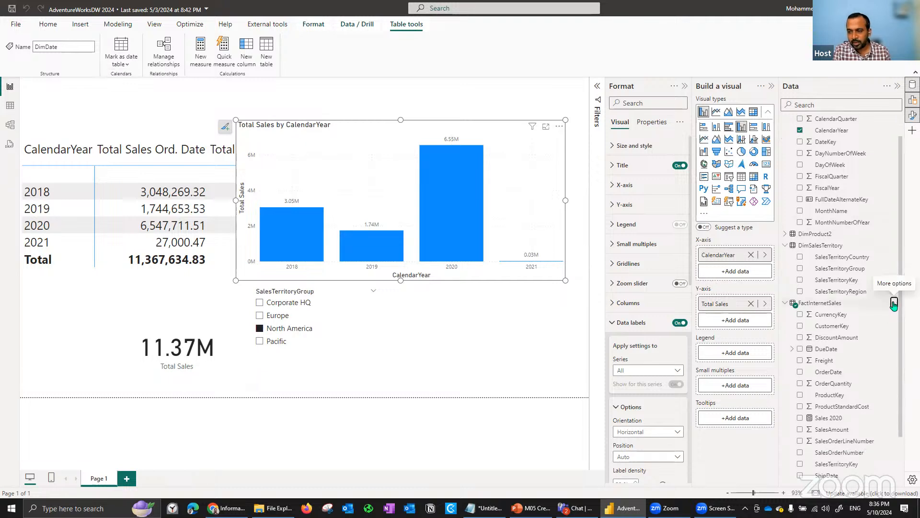
{"action": "left_click", "coordinate": [893, 307]}
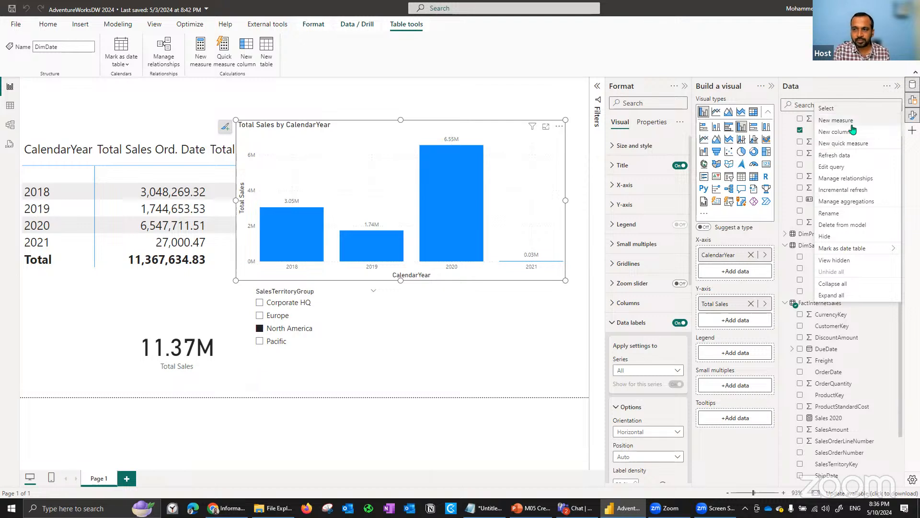
{"action": "key", "text": "Escape"}
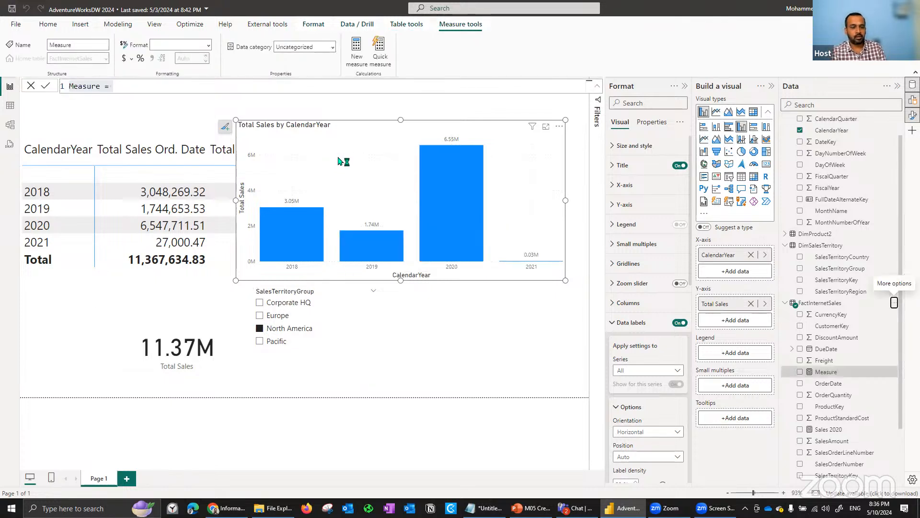
{"action": "left_click", "coordinate": [290, 88]}
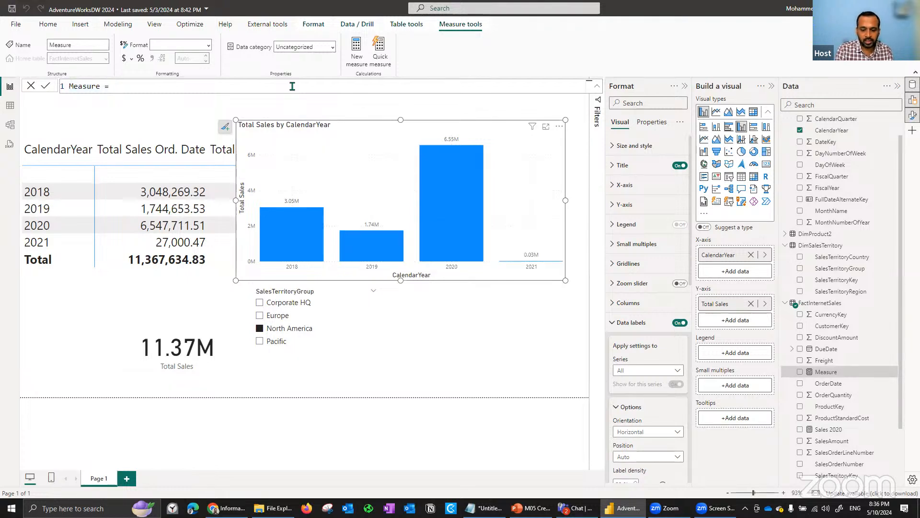
{"action": "key", "text": "ctrl+a"}
{"action": "type", "text": "Sa"}
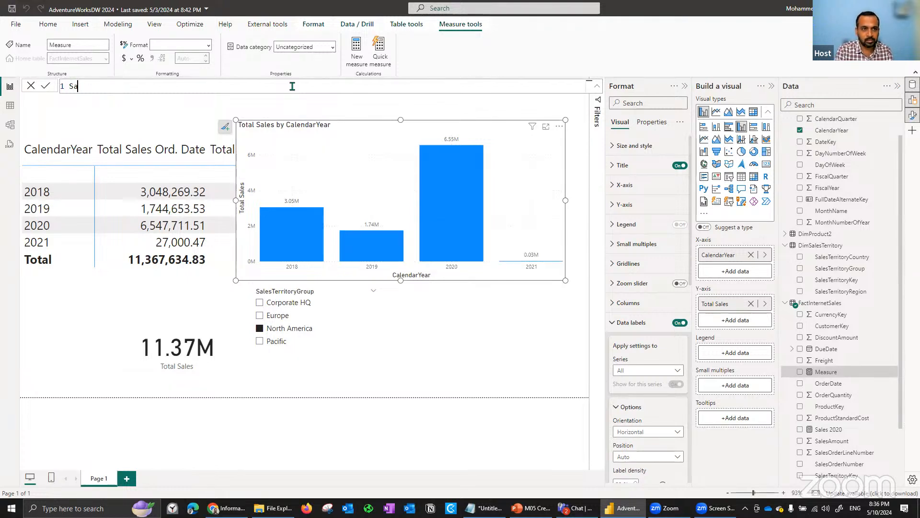
{"action": "type", "text": "les S"}
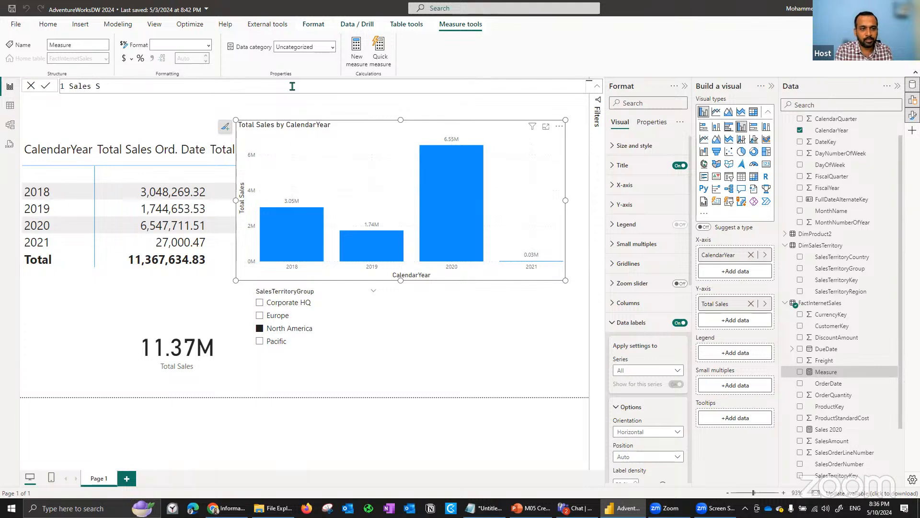
{"action": "type", "text": "PLY "}
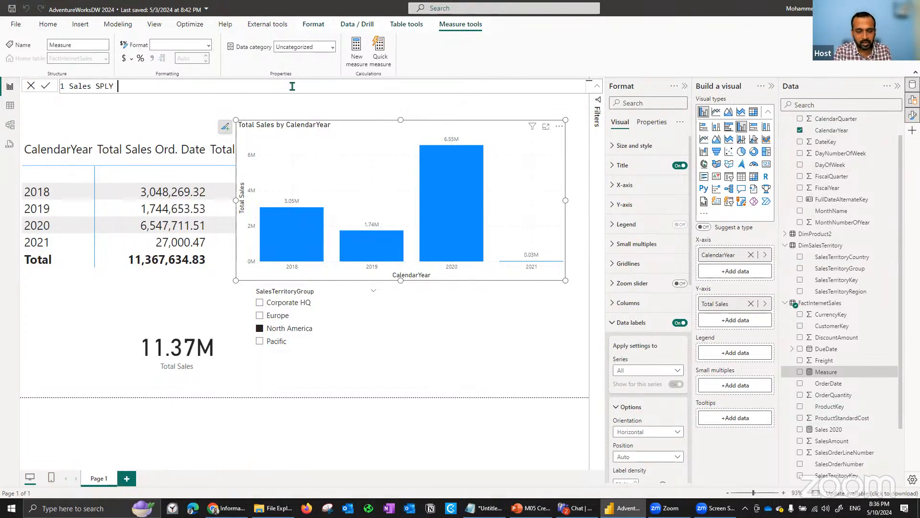
{"action": "type", "text": "= calc"}
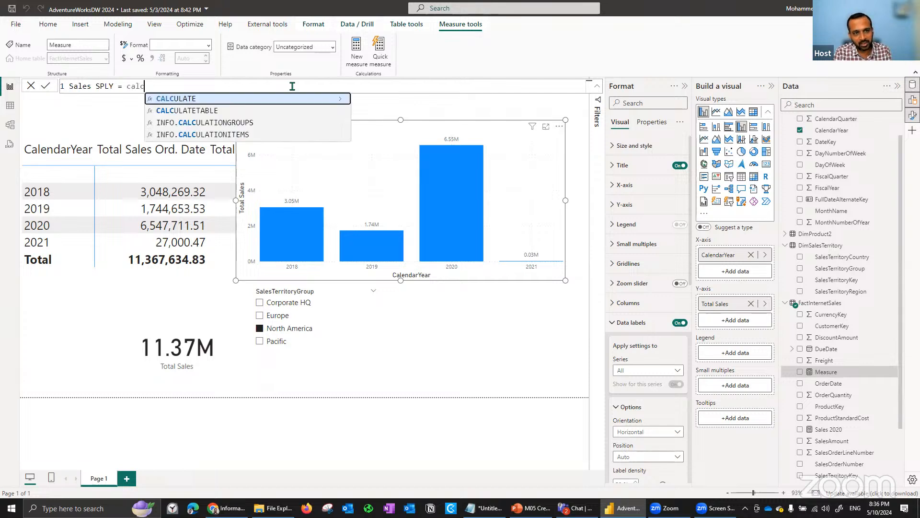
{"action": "type", "text": "ULATE( [Total Sales]"}
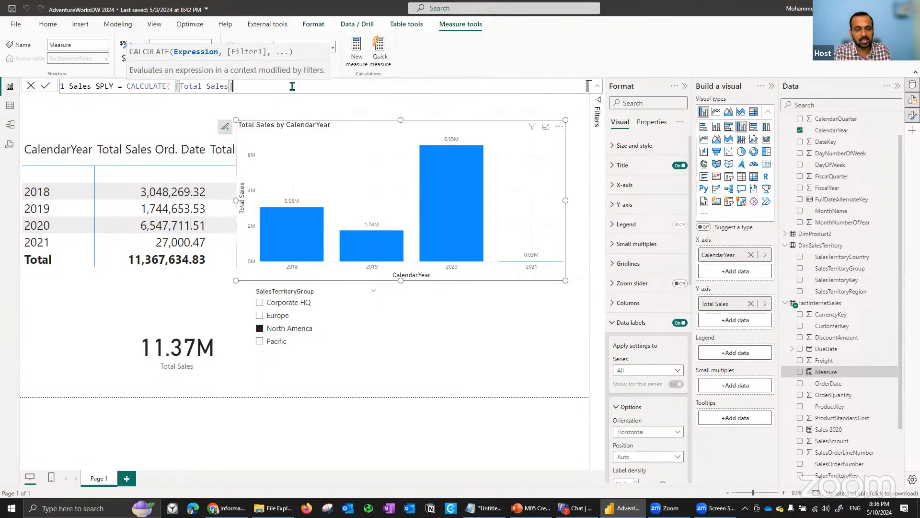
{"action": "type", "text": ", "}
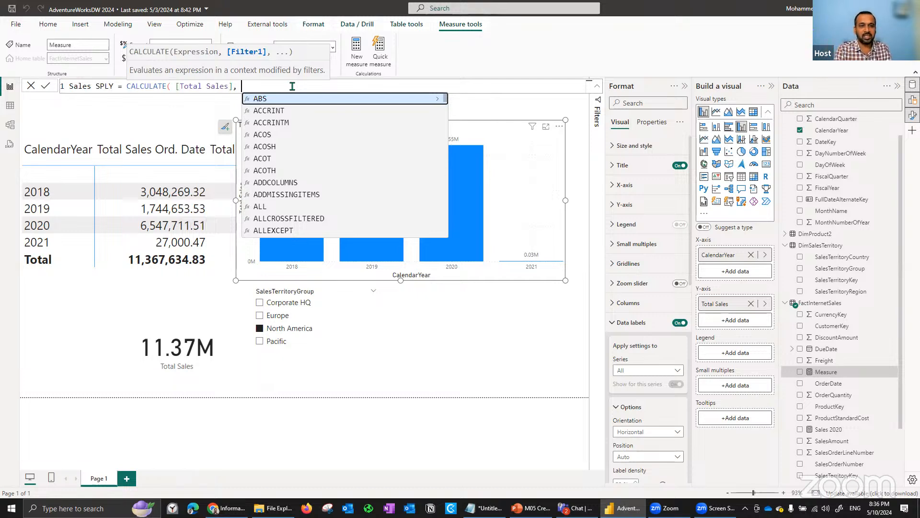
{"action": "type", "text": "sam"}
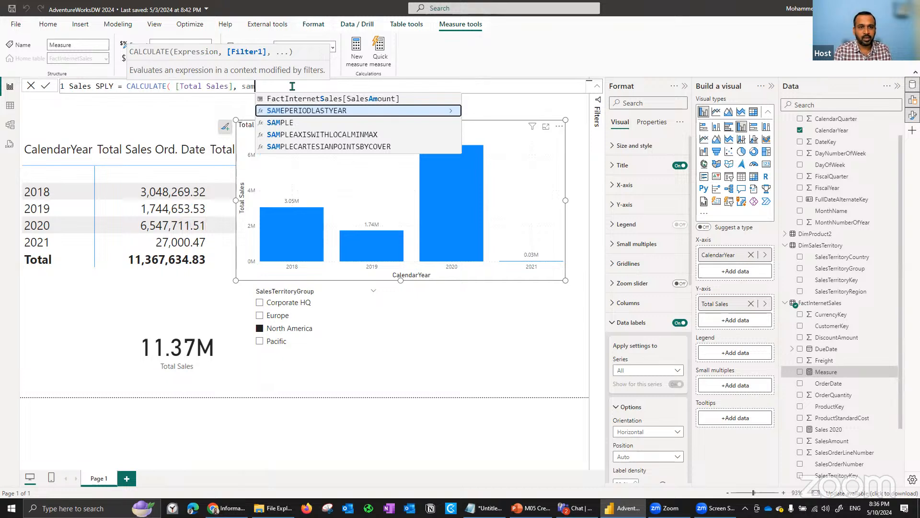
- Begin the Sales SPLY formula as CALCULATE of [Total Sales] with the SAMEPERIODLASTYEAR function as its filter
{"action": "key", "text": "Tab"}
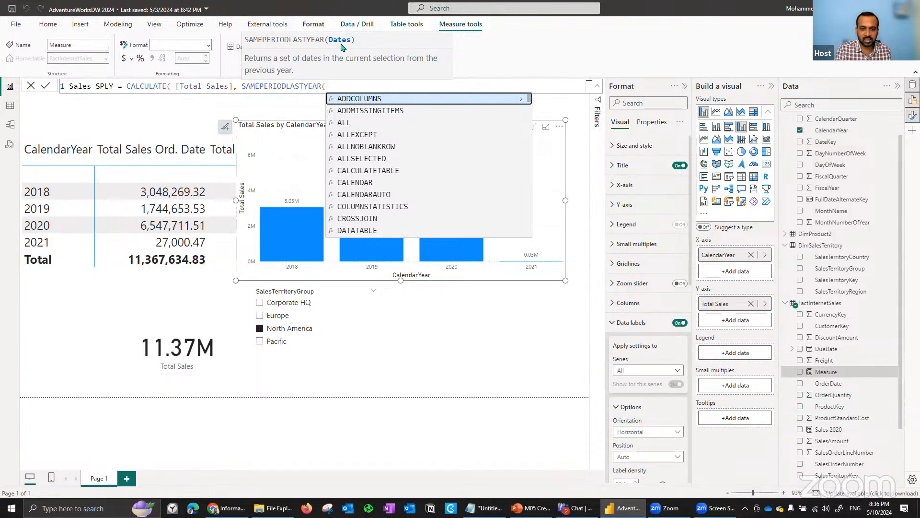
- Supply DimDate[FullDateAlternateKey] as the dates of SAMEPERIODLASTYEAR, close both functions and commit the Sales SPLY measure
{"action": "type", "text": "di"}
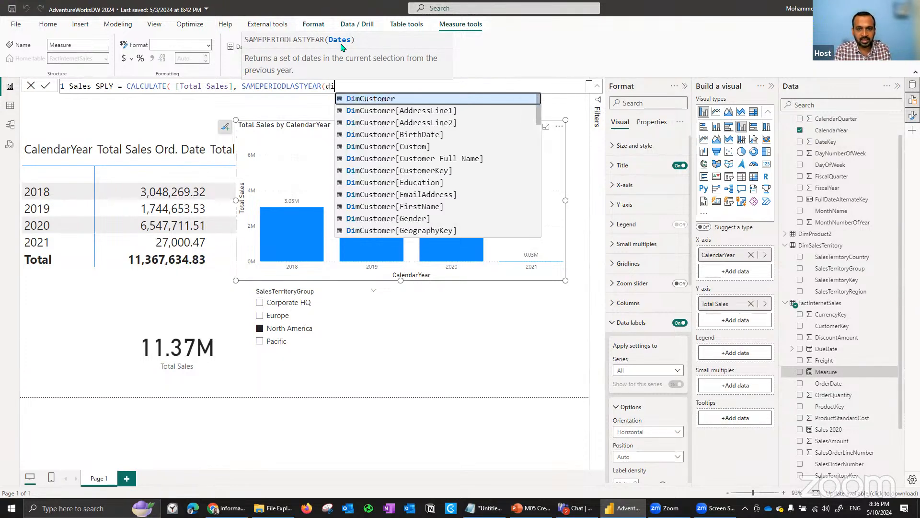
{"action": "type", "text": "mdate"}
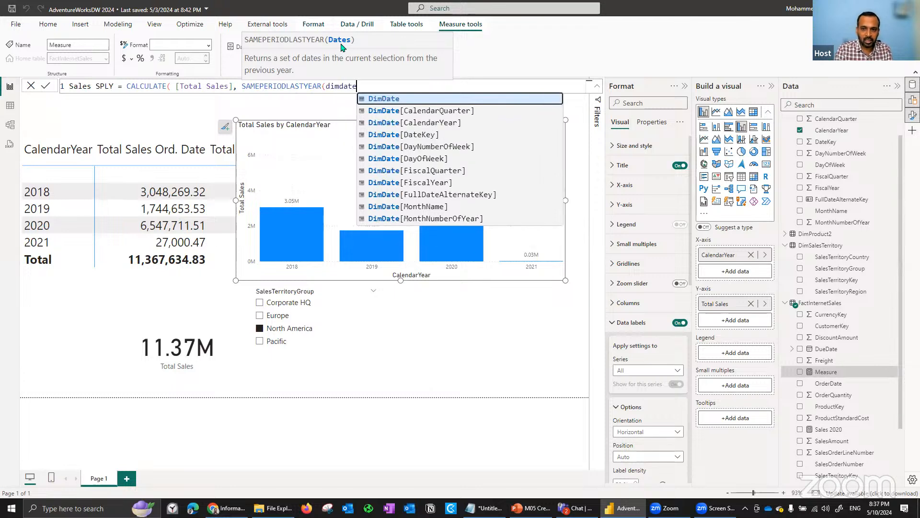
{"action": "key", "text": "Down"}
{"action": "key", "text": "Down"}
{"action": "key", "text": "Down"}
{"action": "key", "text": "Down"}
{"action": "key", "text": "Down"}
{"action": "key", "text": "Down"}
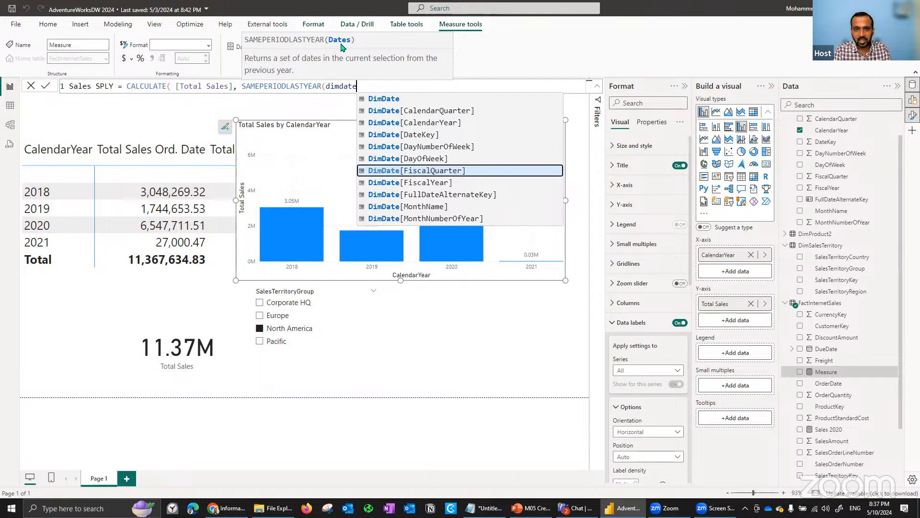
{"action": "key", "text": "Down"}
{"action": "key", "text": "Down"}
{"action": "key", "text": "Tab"}
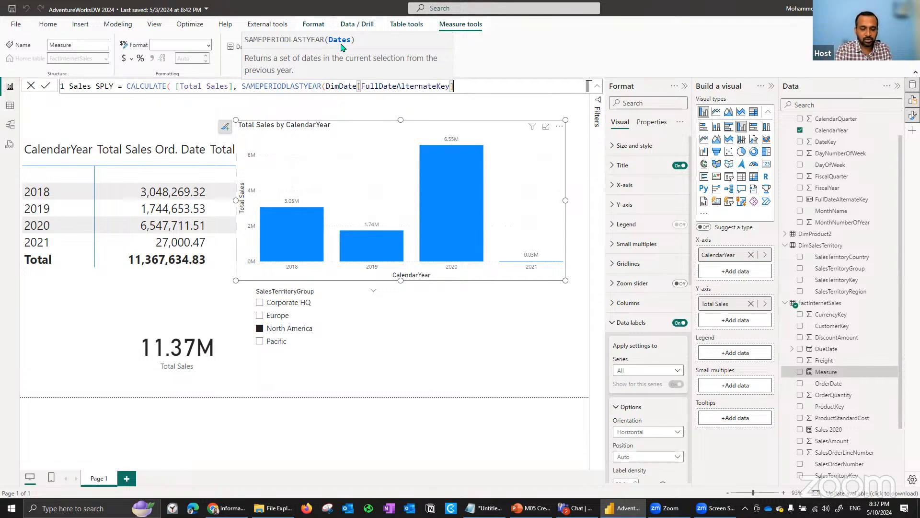
{"action": "type", "text": ")"}
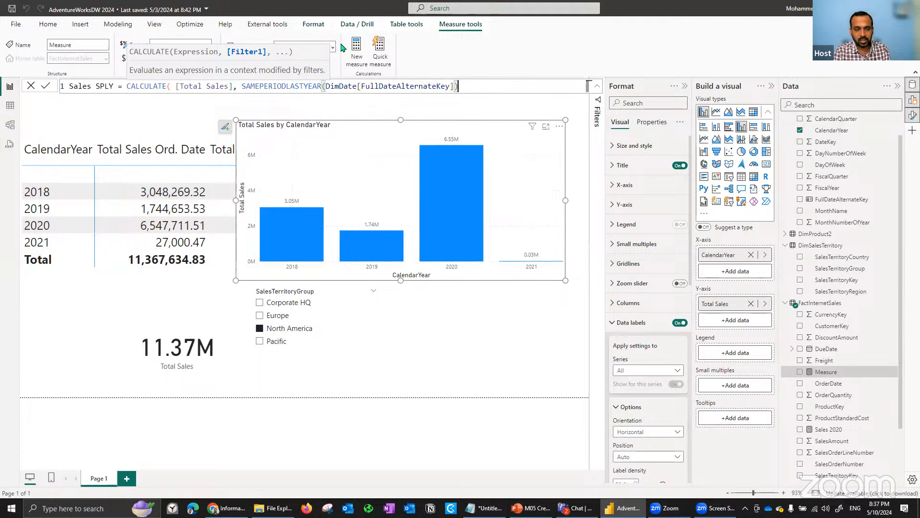
{"action": "type", "text": ")"}
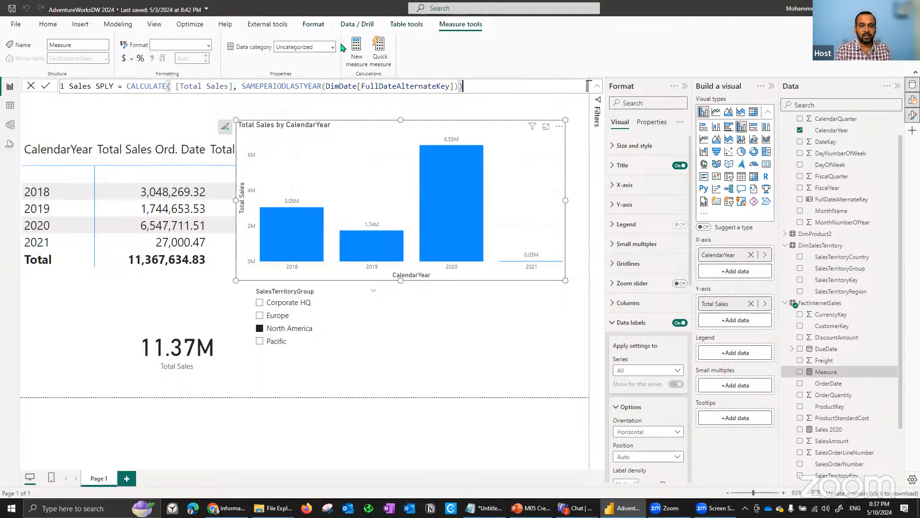
{"action": "left_click", "coordinate": [47, 87]}
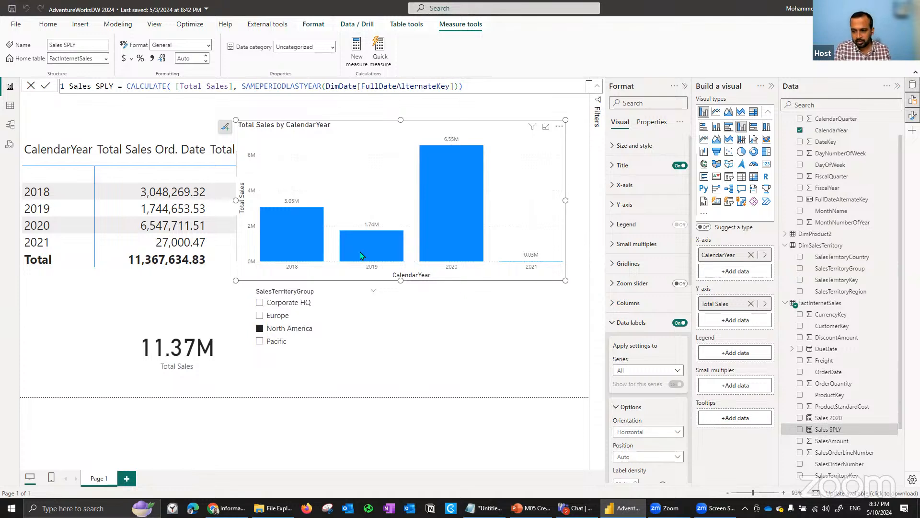
- Add the Sales SPLY measure to the column chart's Y-axis alongside Total Sales
{"action": "left_click_drag", "start_coordinate": [822, 433], "coordinate": [372, 174]}
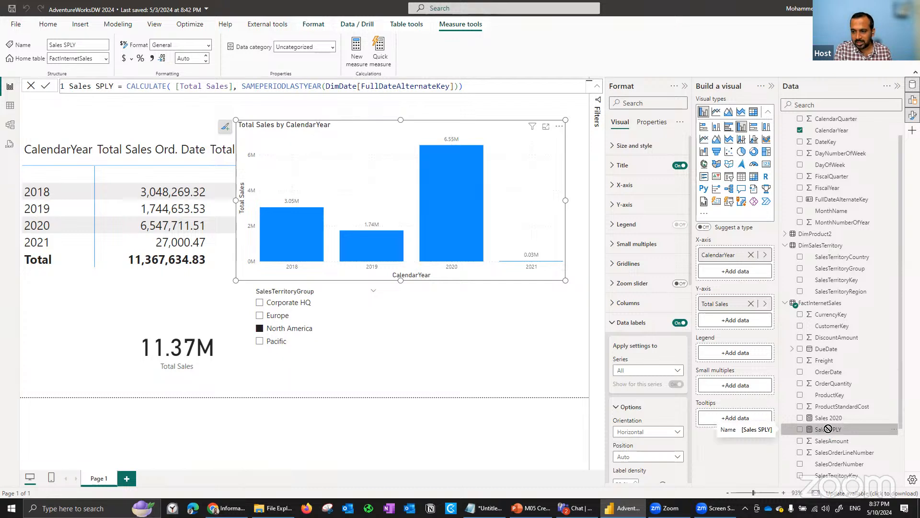
{"action": "left_click", "coordinate": [734, 321]}
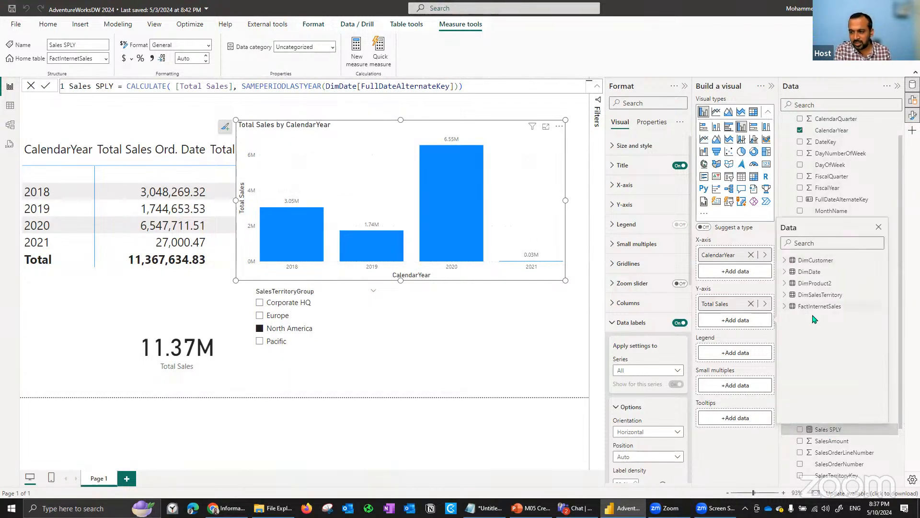
{"action": "left_click", "coordinate": [785, 307]}
{"action": "scroll", "coordinate": [856, 387], "scroll_direction": "down", "scroll_amount": 3}
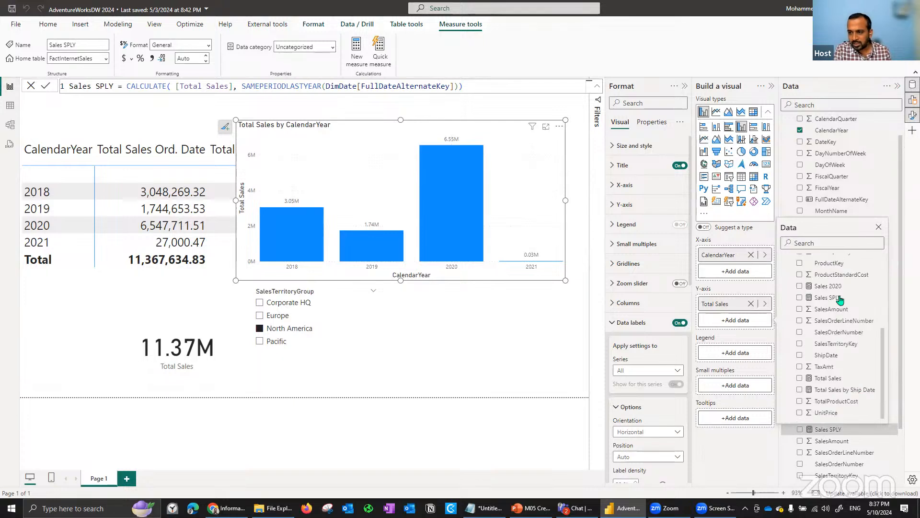
{"action": "left_click", "coordinate": [825, 299]}
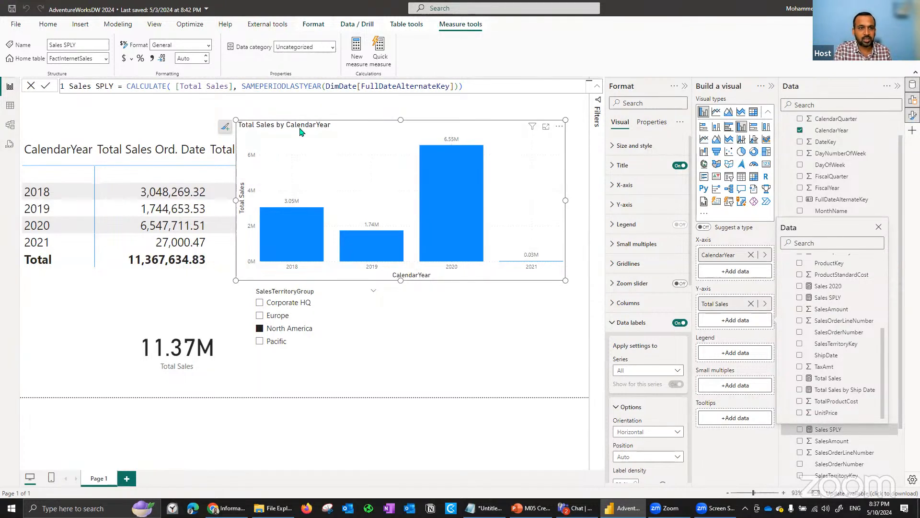
{"action": "left_click", "coordinate": [306, 134]}
{"action": "left_click", "coordinate": [800, 429]}
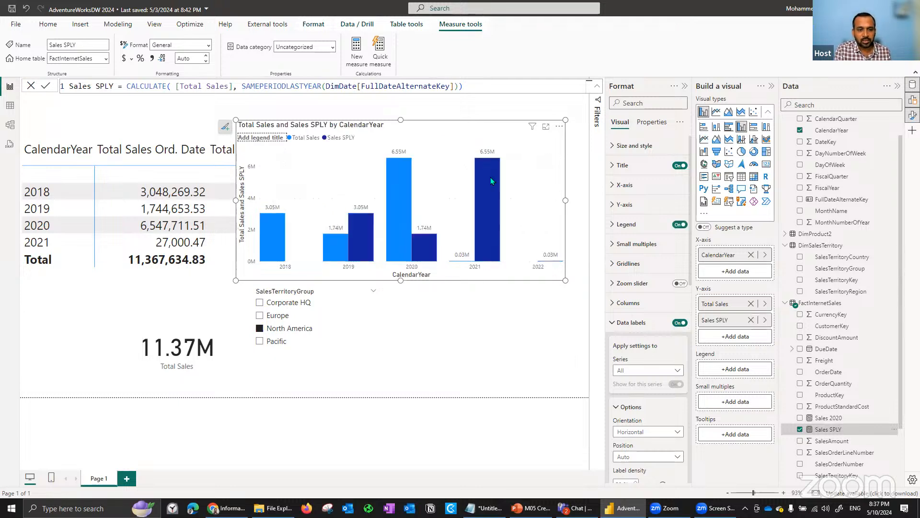
- Compare the Total Sales and Sales SPLY columns year by year in the column chart
{"action": "mouse_move", "coordinate": [490, 179]}
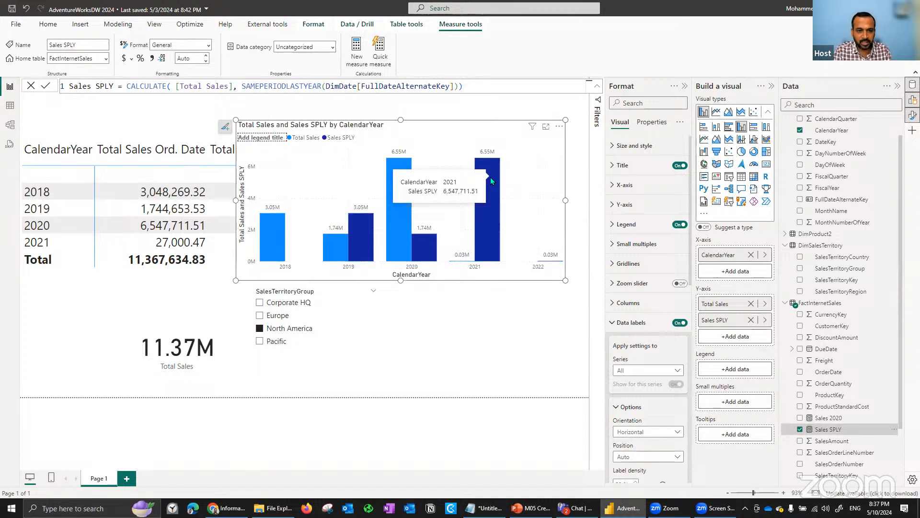
{"action": "mouse_move", "coordinate": [271, 267]}
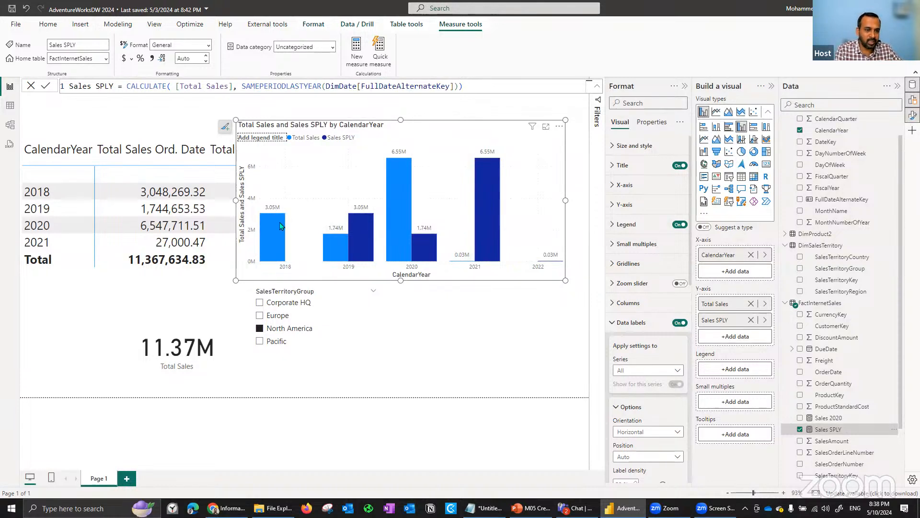
{"action": "mouse_move", "coordinate": [363, 224]}
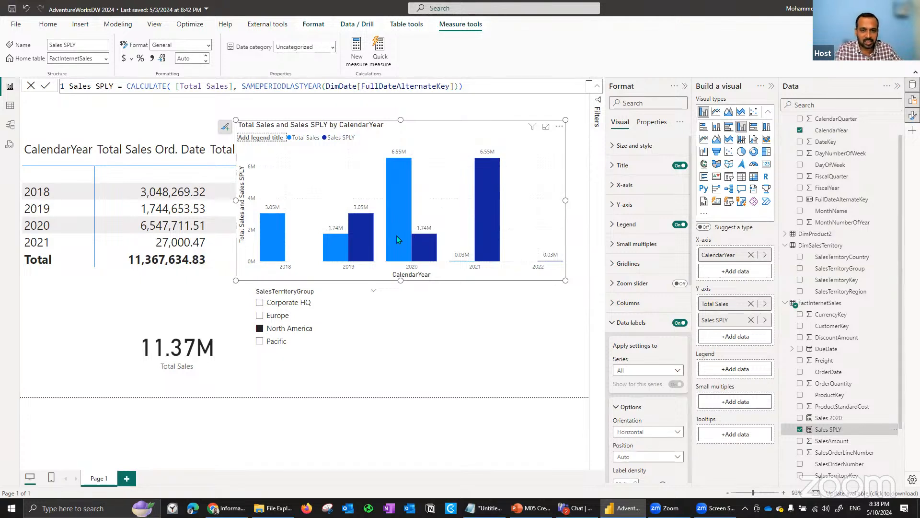
{"action": "mouse_move", "coordinate": [395, 159]}
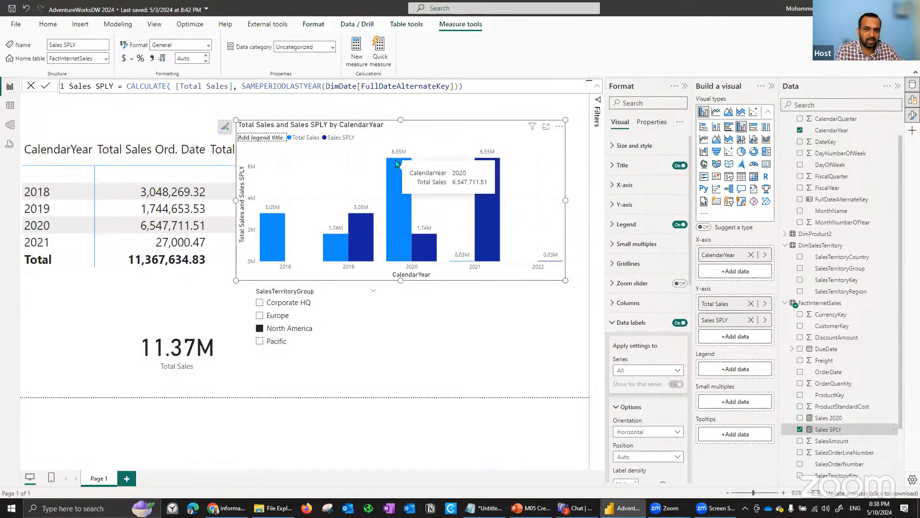
{"action": "mouse_move", "coordinate": [428, 245]}
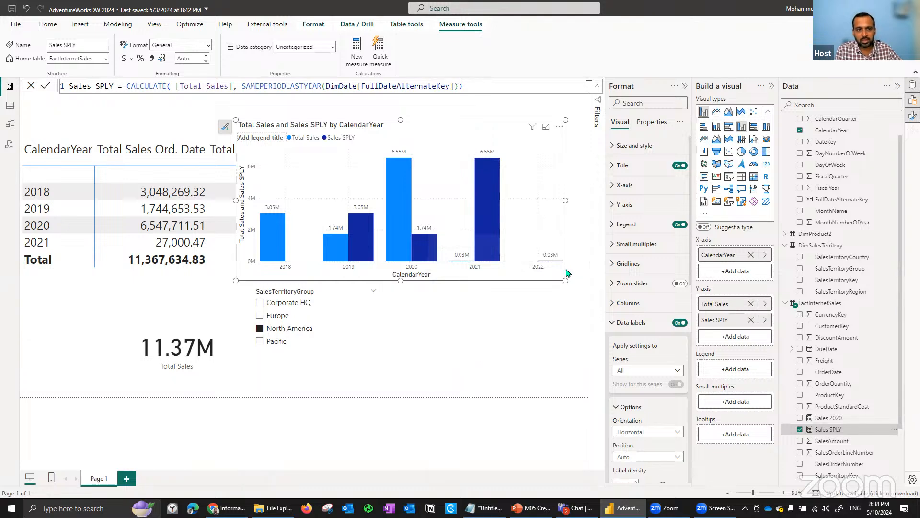
- Insert a new slicer on the report page based on DimDate's CalendarYear field
{"action": "left_click", "coordinate": [403, 322]}
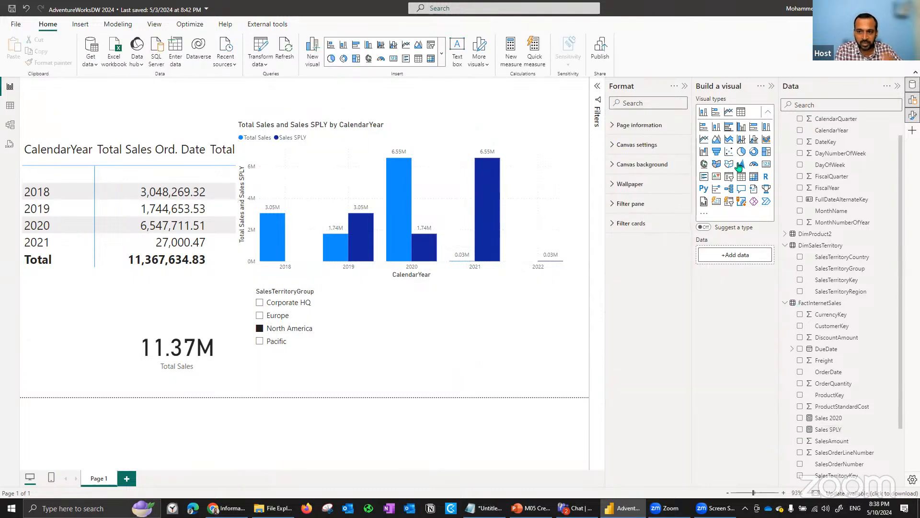
{"action": "left_click", "coordinate": [728, 177]}
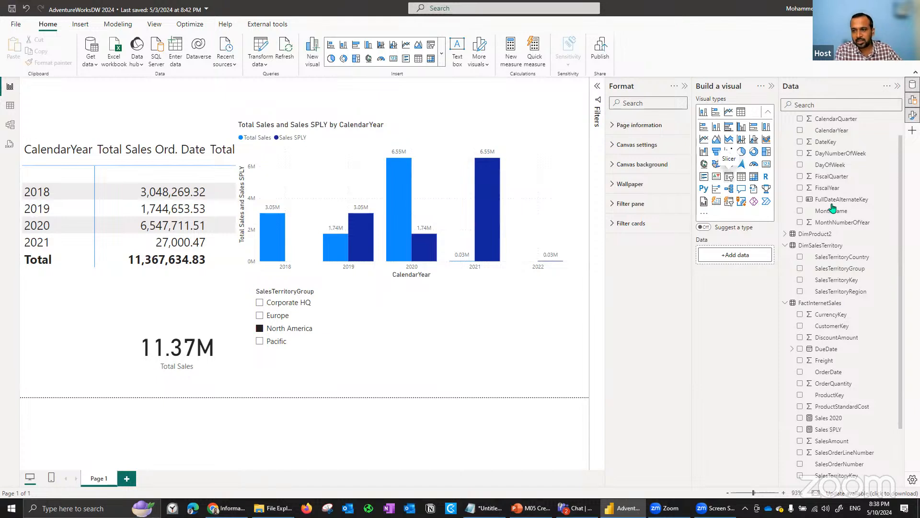
{"action": "left_click", "coordinate": [801, 131]}
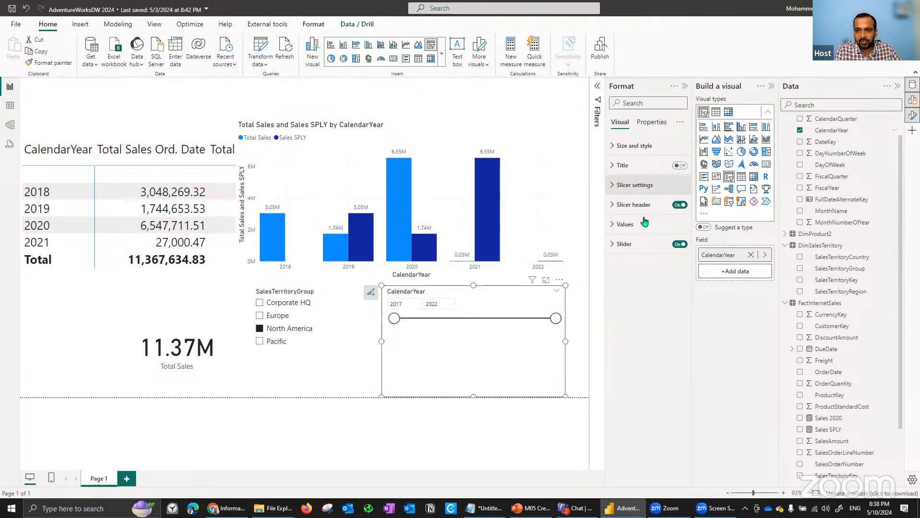
- Change the CalendarYear slicer's style to Vertical list and filter the page to 2020
{"action": "left_click", "coordinate": [648, 195]}
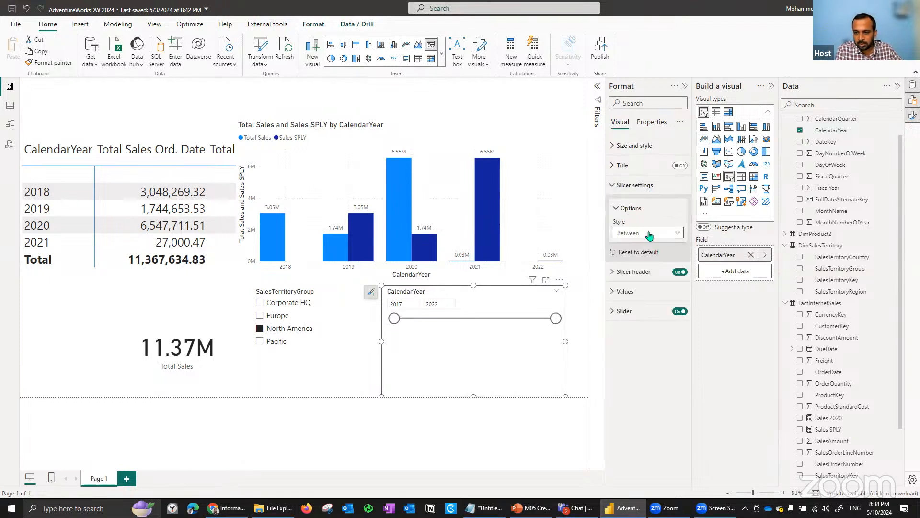
{"action": "left_click", "coordinate": [650, 234]}
{"action": "left_click", "coordinate": [640, 245]}
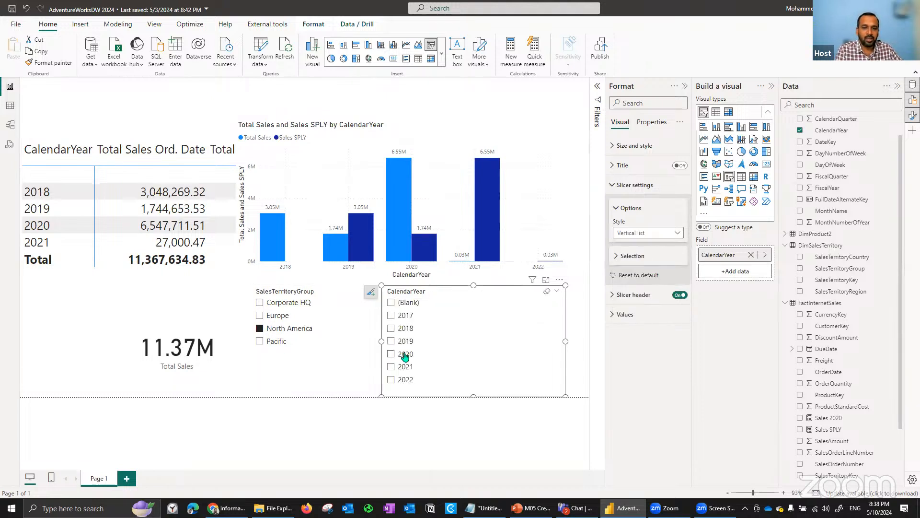
{"action": "left_click", "coordinate": [405, 355]}
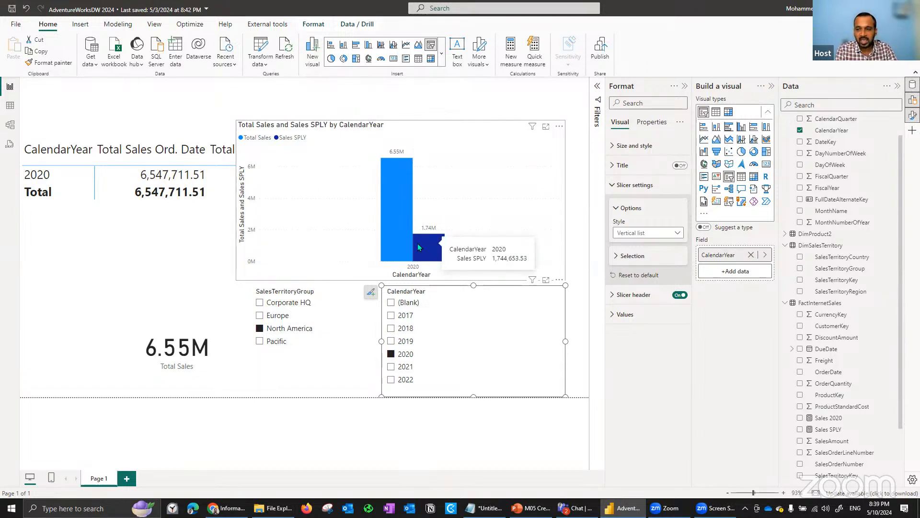
- Open the Sales SPLY measure's formula and highlight its SAMEPERIODLASTYEAR function for review
{"action": "left_click", "coordinate": [834, 429]}
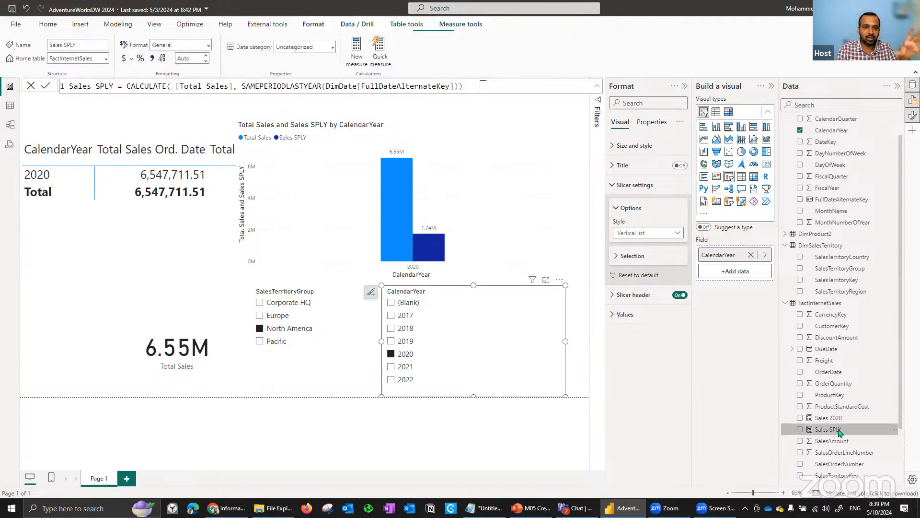
{"action": "left_click", "coordinate": [242, 93]}
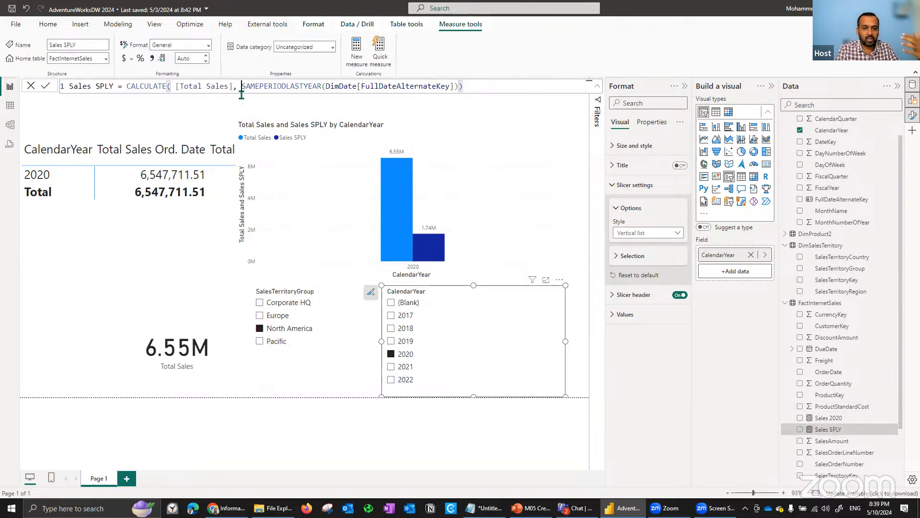
{"action": "double_click", "coordinate": [242, 86]}
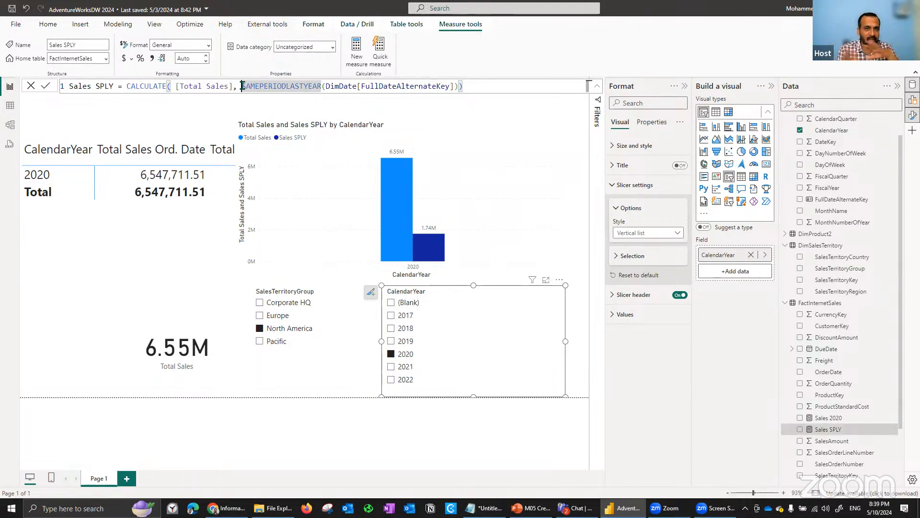
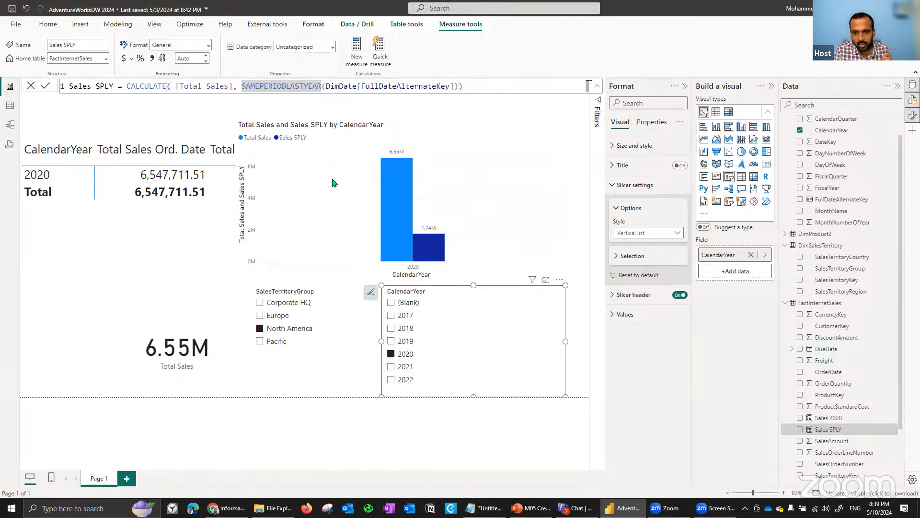
- Read the value of the 2020 Sales SPLY column in the chart
{"action": "left_click", "coordinate": [382, 200]}
{"action": "mouse_move", "coordinate": [436, 247]}
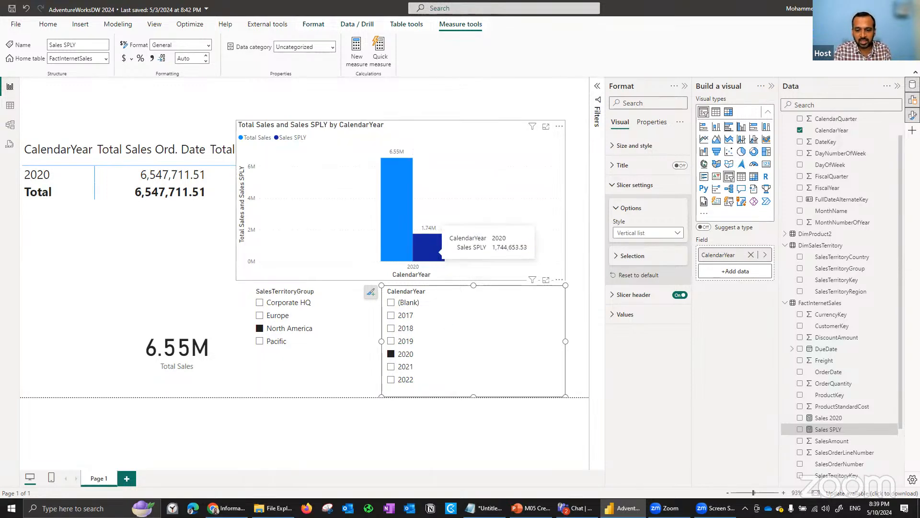
- Switch to the PowerPoint deck and highlight the LASTDATE expression in the Last Inventory Count formula on the Semi-additive Measures slide
{"action": "left_click", "coordinate": [531, 508]}
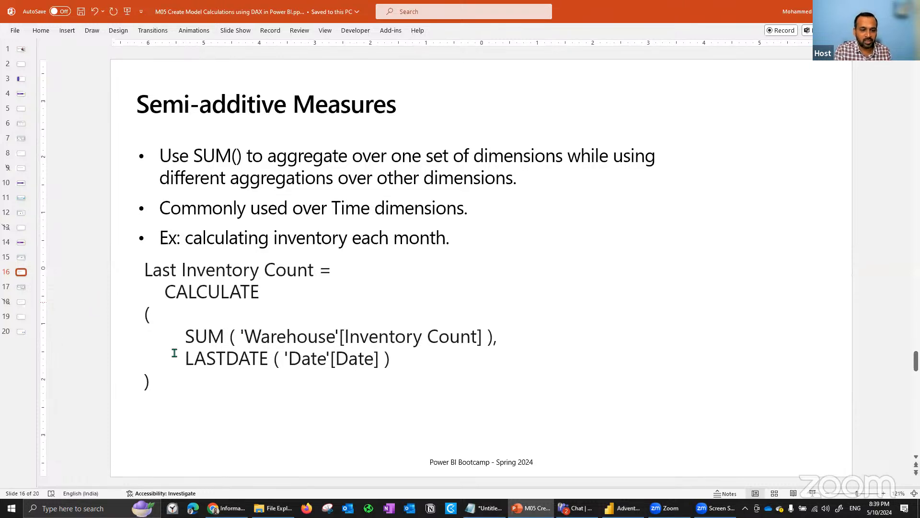
{"action": "left_click_drag", "start_coordinate": [182, 358], "coordinate": [326, 358]}
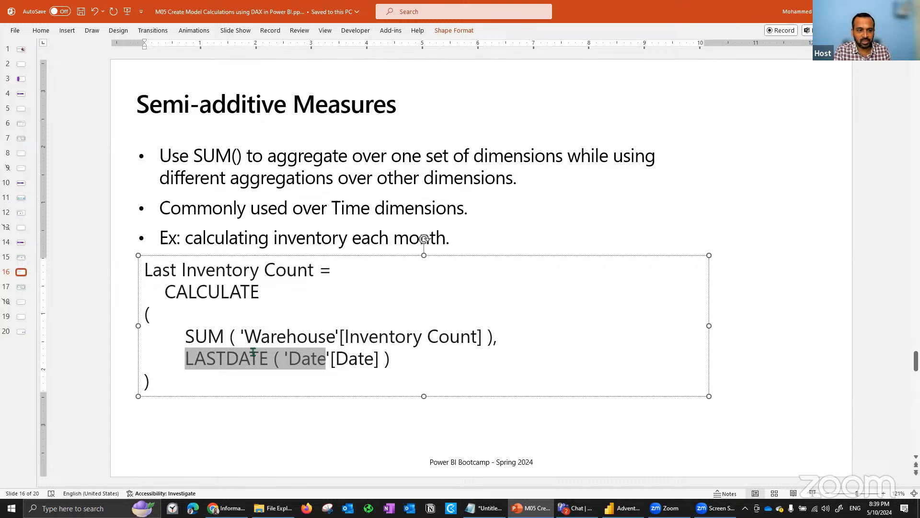
{"action": "key", "text": "Escape"}
{"action": "key", "text": "Escape"}
- Go through the Time-Intelligence slide and on to the closing Module Overview slide
{"action": "scroll", "coordinate": [160, 277], "scroll_direction": "down", "scroll_amount": 1}
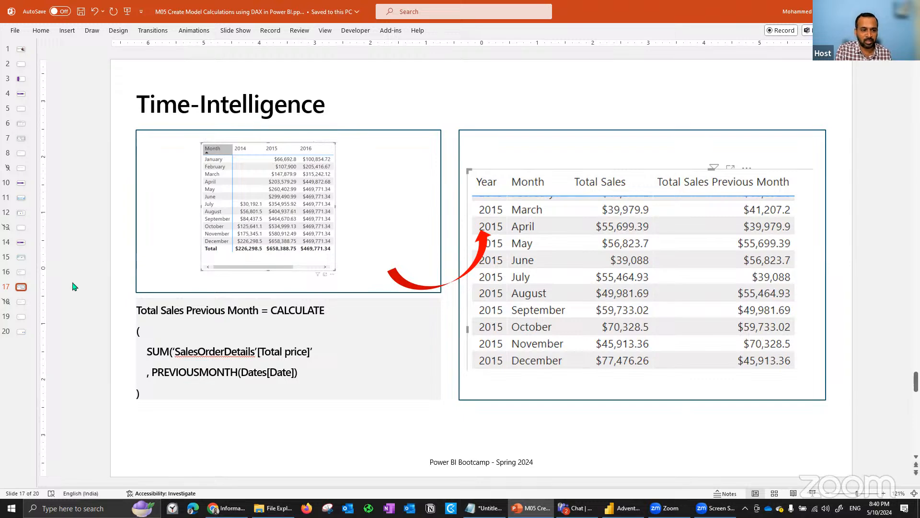
{"action": "left_click", "coordinate": [21, 317]}
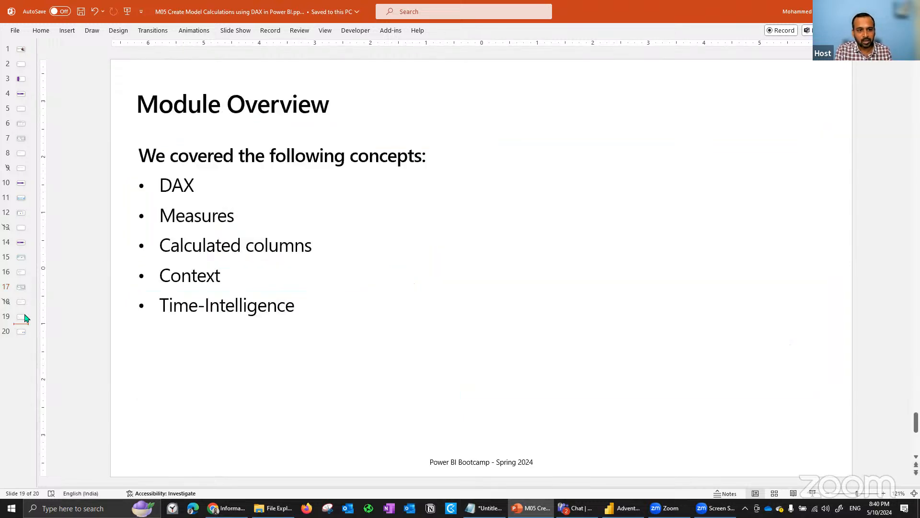
{"action": "key", "text": "Down"}
{"action": "key", "text": "Up"}
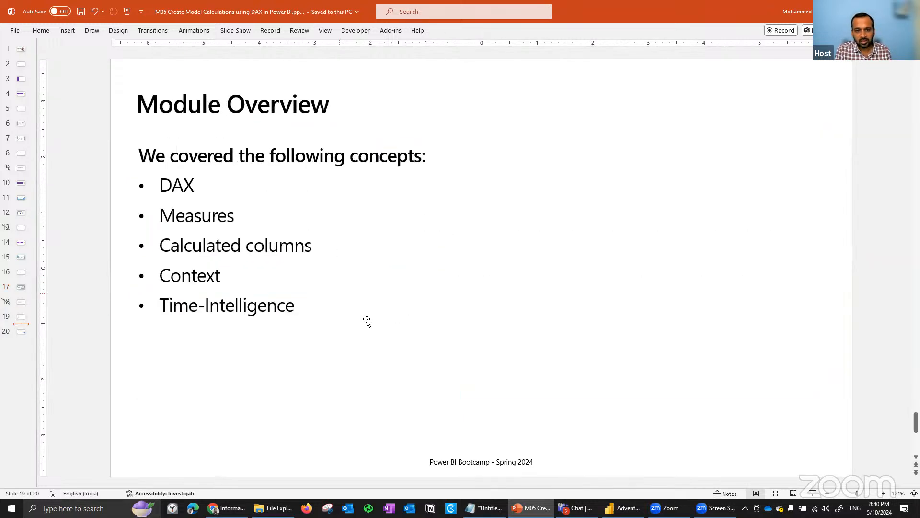
- Switch back to Power BI Desktop and start a new FactInternetSales measure named Sales PY Diff
{"action": "left_click", "coordinate": [622, 508]}
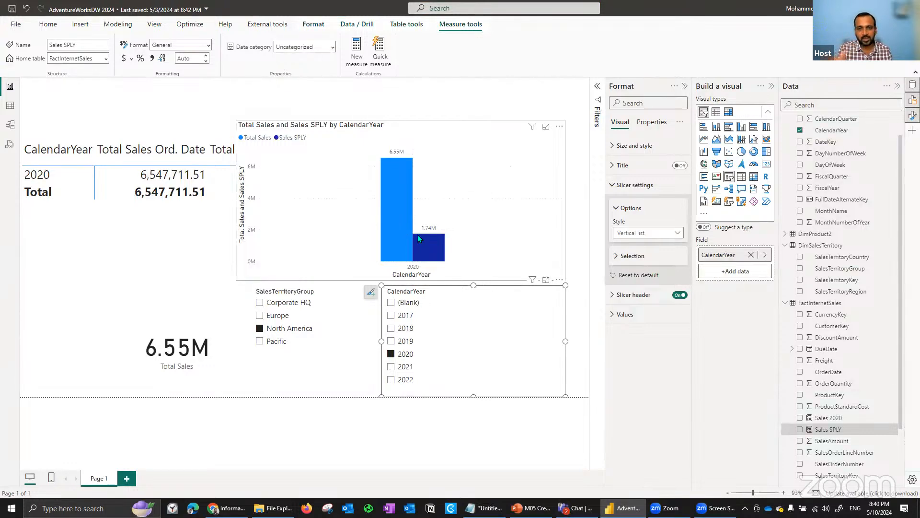
{"action": "mouse_move", "coordinate": [418, 236]}
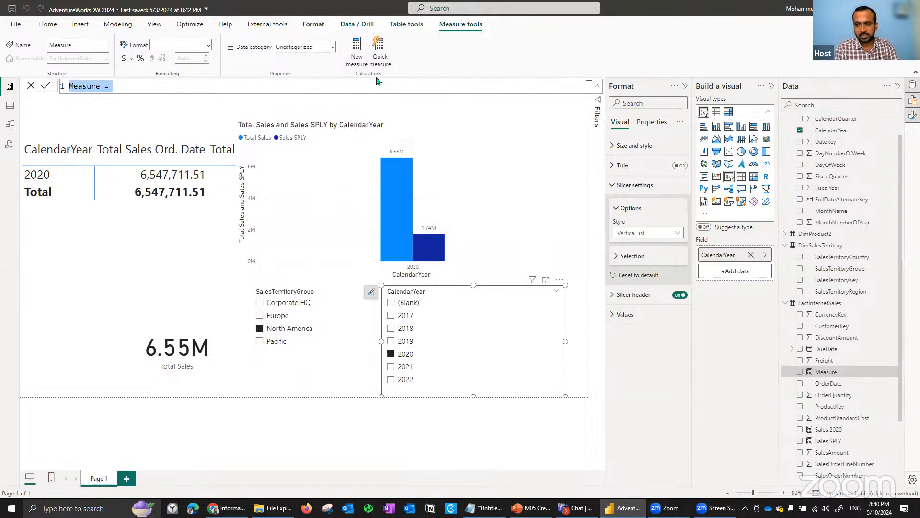
{"action": "type", "text": "Sales PY"}
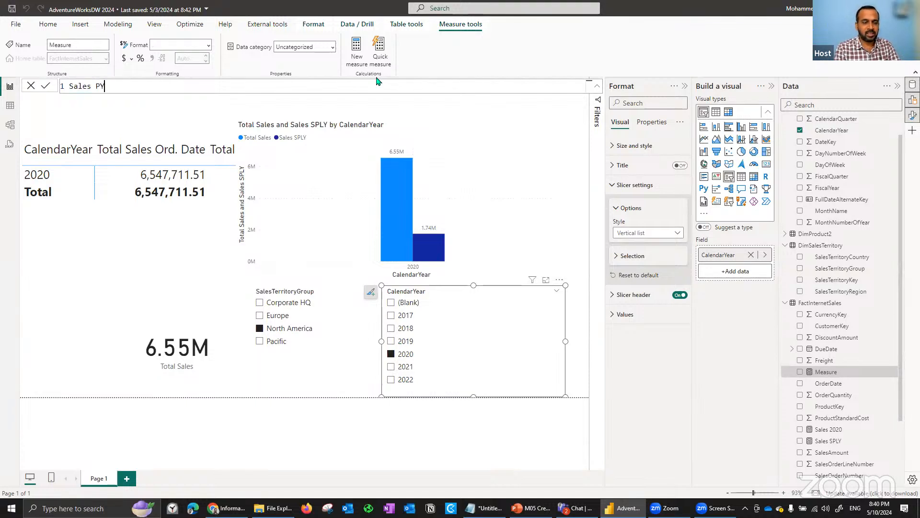
{"action": "type", "text": " Diff ="}
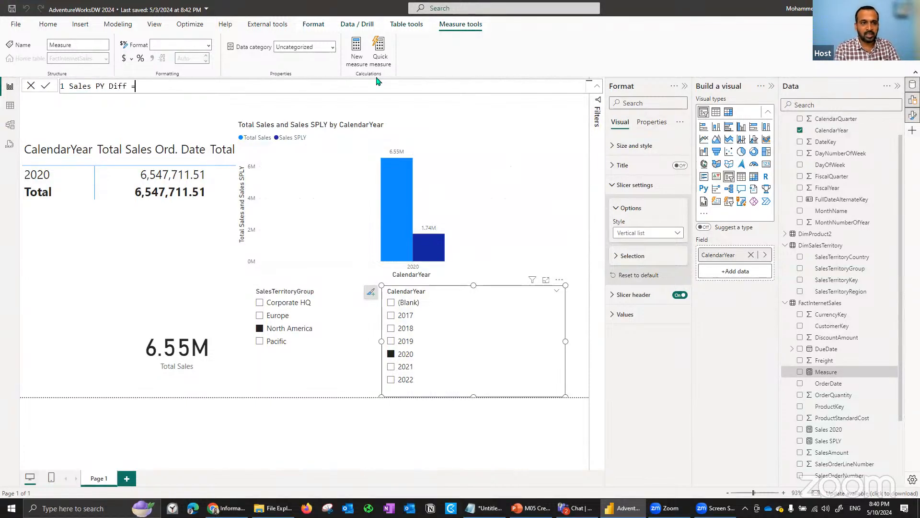
{"action": "key", "text": "shift+Return"}
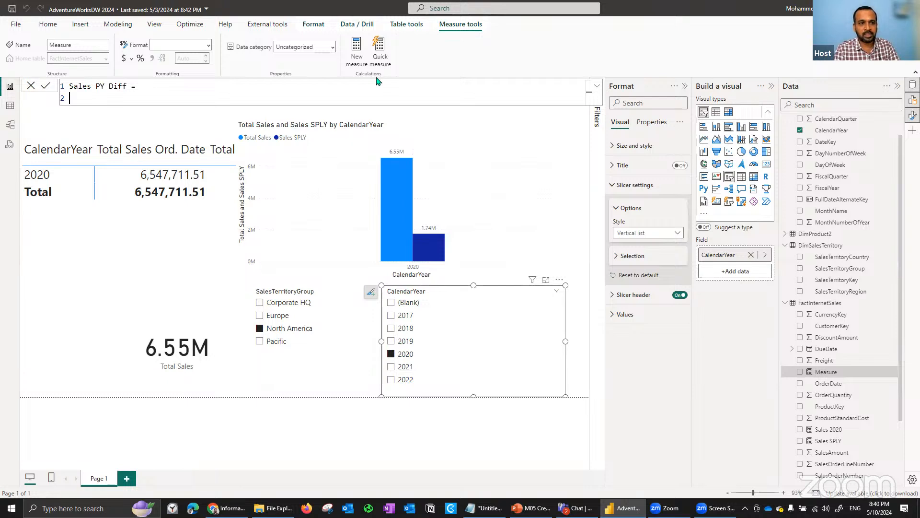
- Define the Sales PY Diff measure as [Total Sales] - [Sales SPLY] and commit it
{"action": "type", "text": "total"}
{"action": "key", "text": "Tab"}
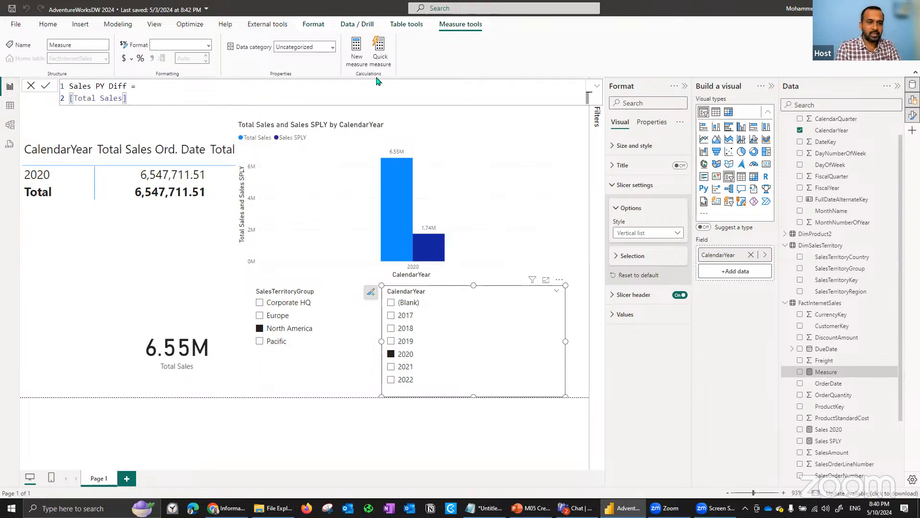
{"action": "type", "text": "- sa"}
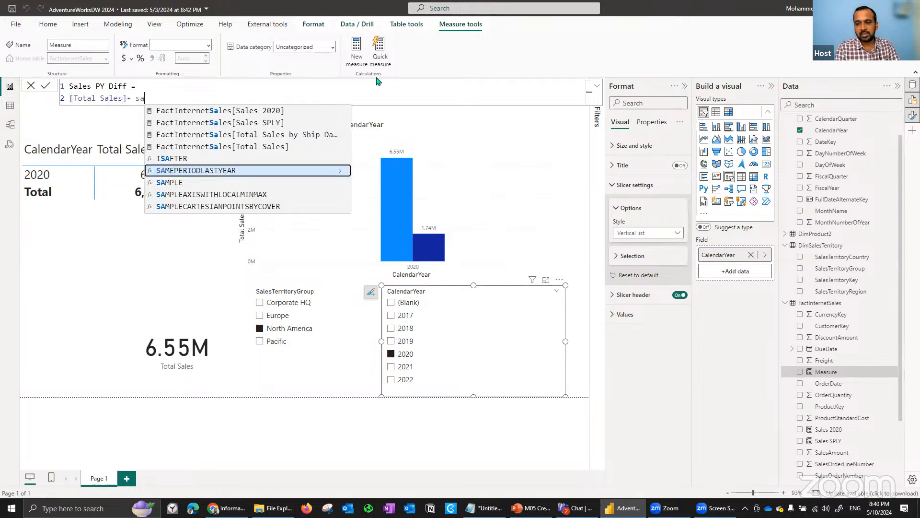
{"action": "type", "text": "les"}
{"action": "key", "text": "Down"}
{"action": "key", "text": "Tab"}
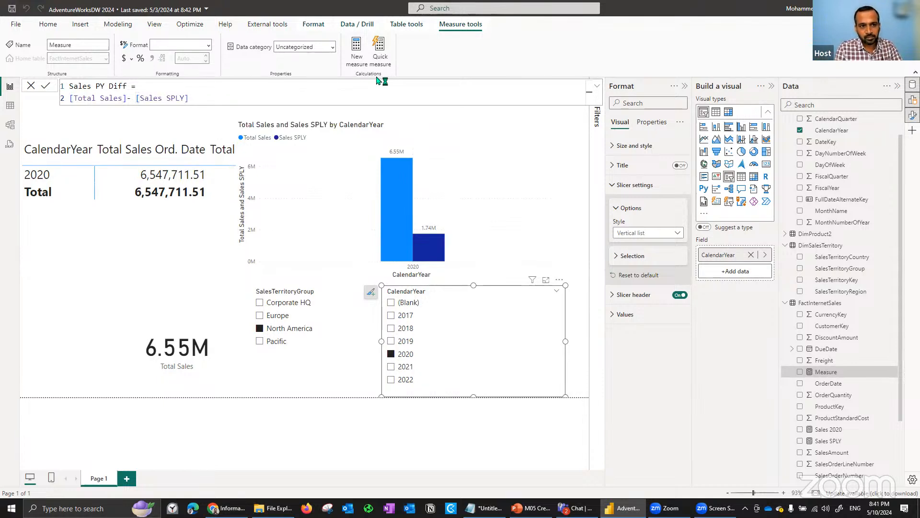
{"action": "key", "text": "Return"}
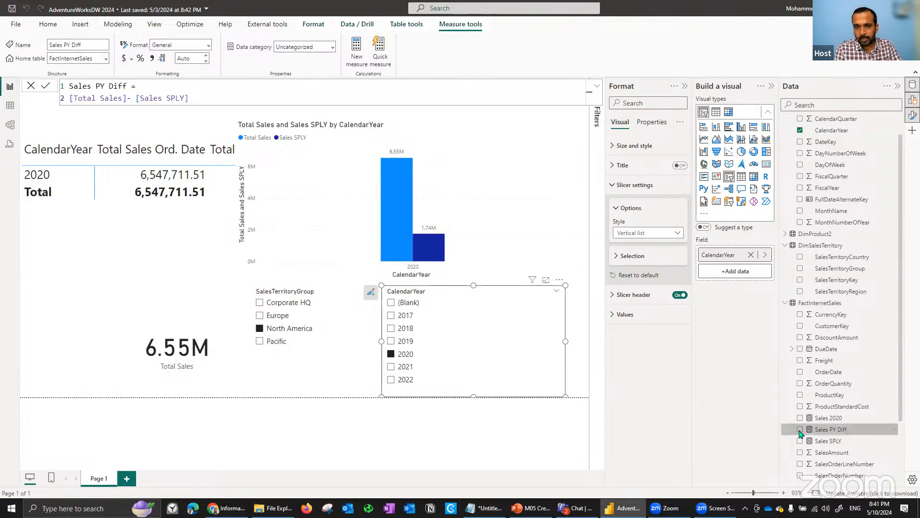
- Add the Sales PY Diff measure to the column chart beside Total Sales and Sales SPLY
{"action": "left_click", "coordinate": [481, 176]}
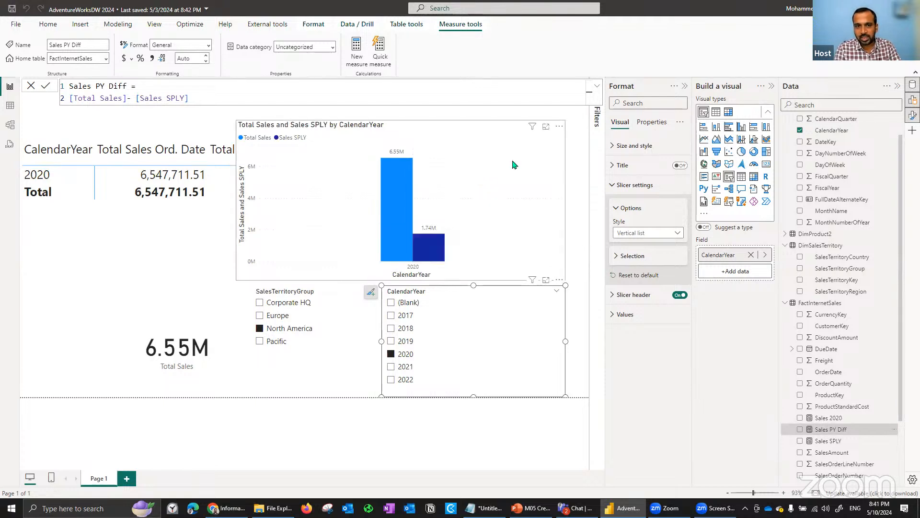
{"action": "left_click", "coordinate": [800, 429]}
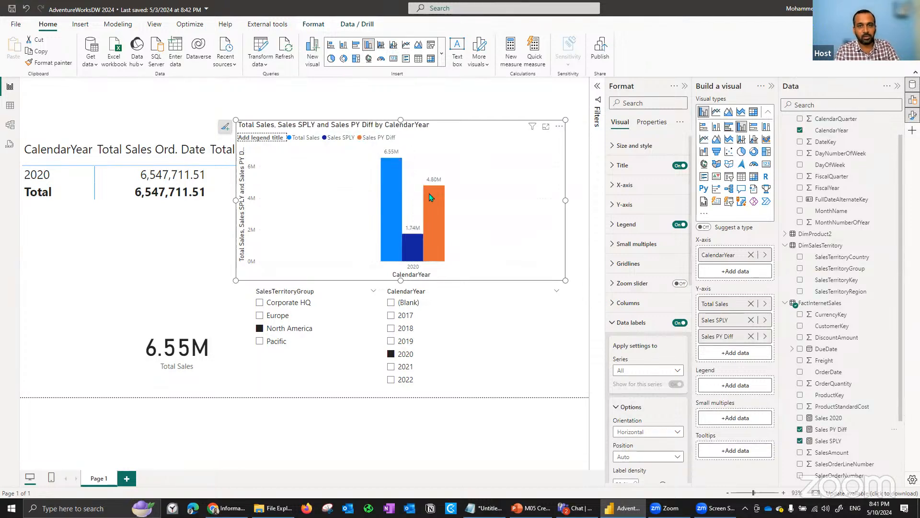
- Start another new FactInternetSales measure named Sales PY Diff %, with its expression beginning on a second line
{"action": "left_click", "coordinate": [844, 430]}
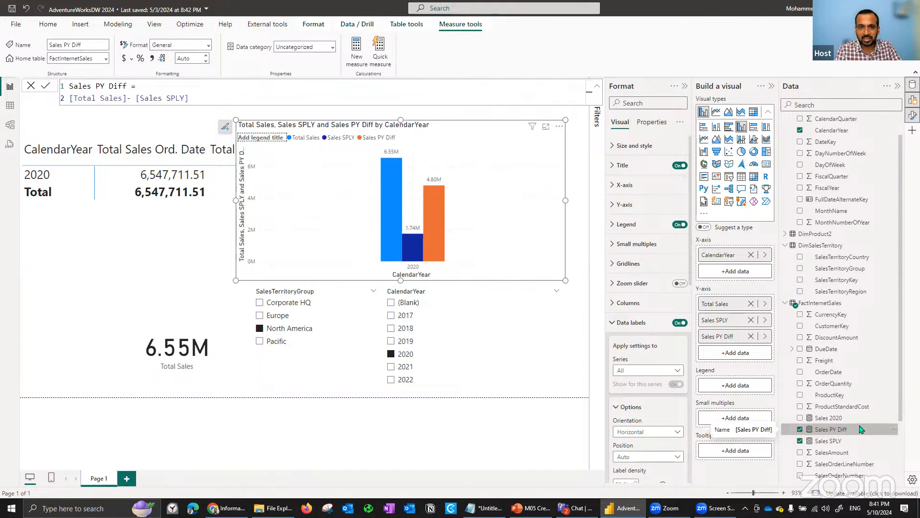
{"action": "left_click", "coordinate": [355, 57]}
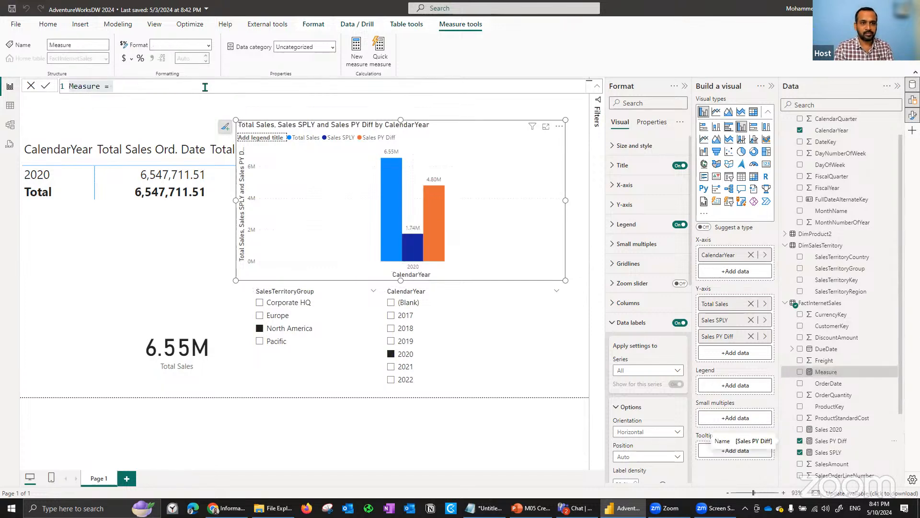
{"action": "type", "text": "Sa"}
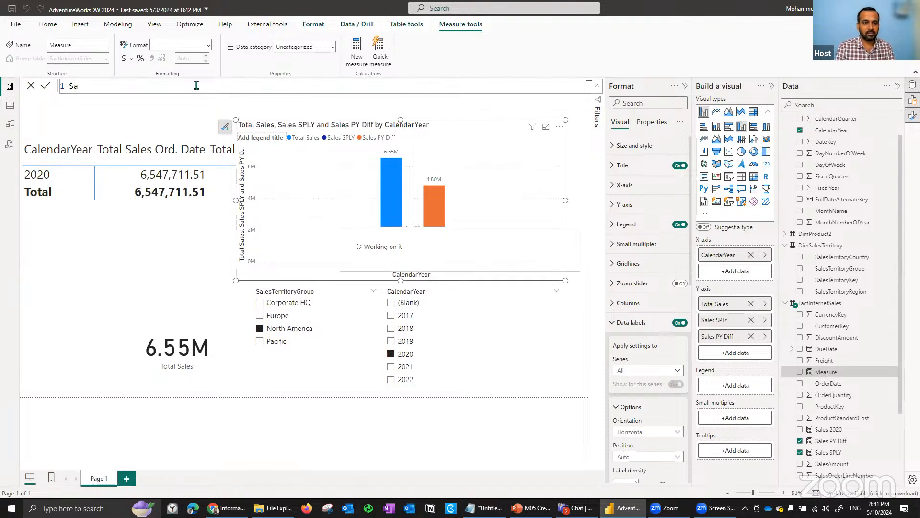
{"action": "type", "text": "les"}
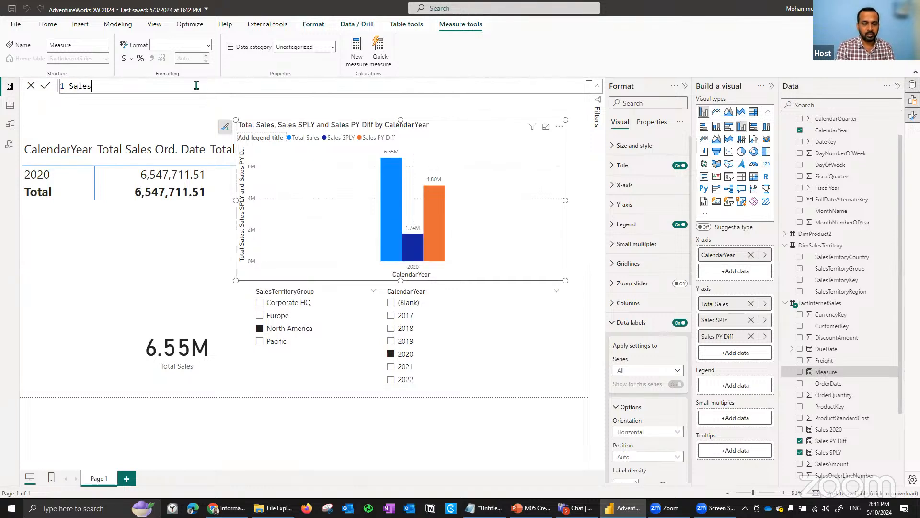
{"action": "type", "text": " PY Diff"}
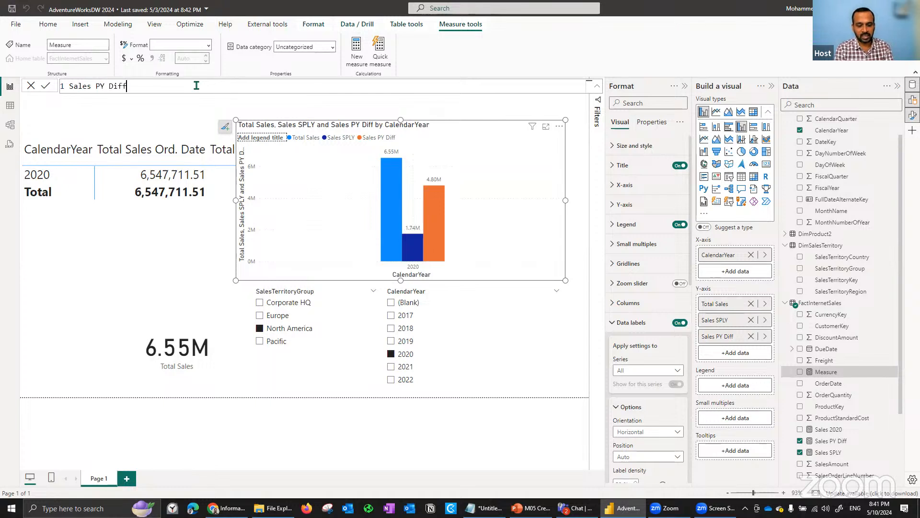
{"action": "type", "text": " % ="}
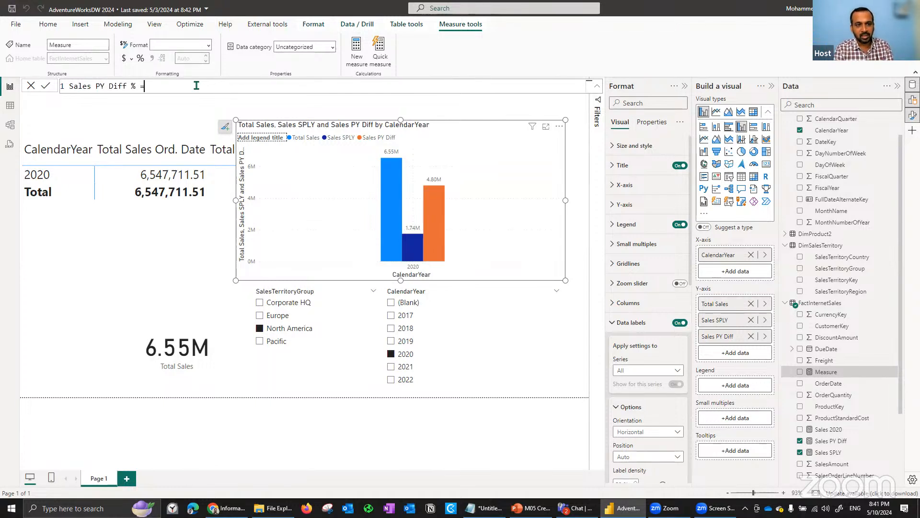
{"action": "key", "text": "shift+Return"}
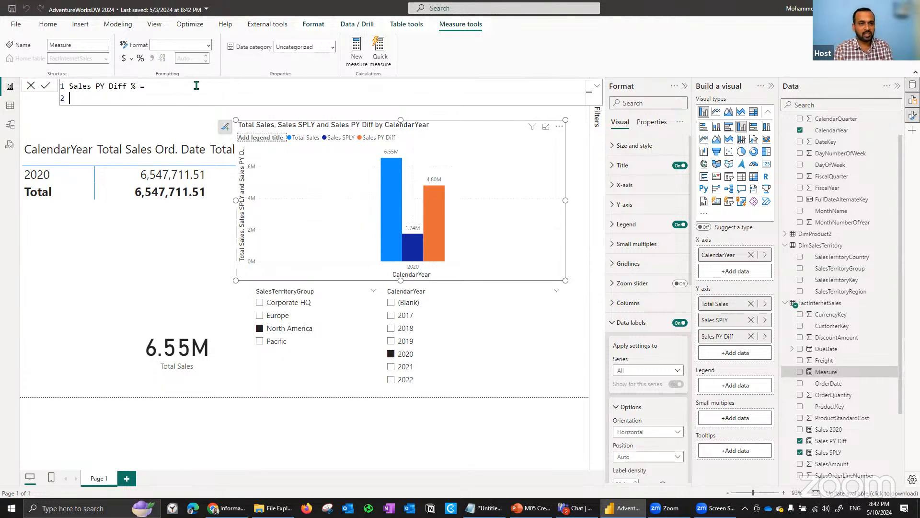
{"action": "type", "text": "DIVIDE("}
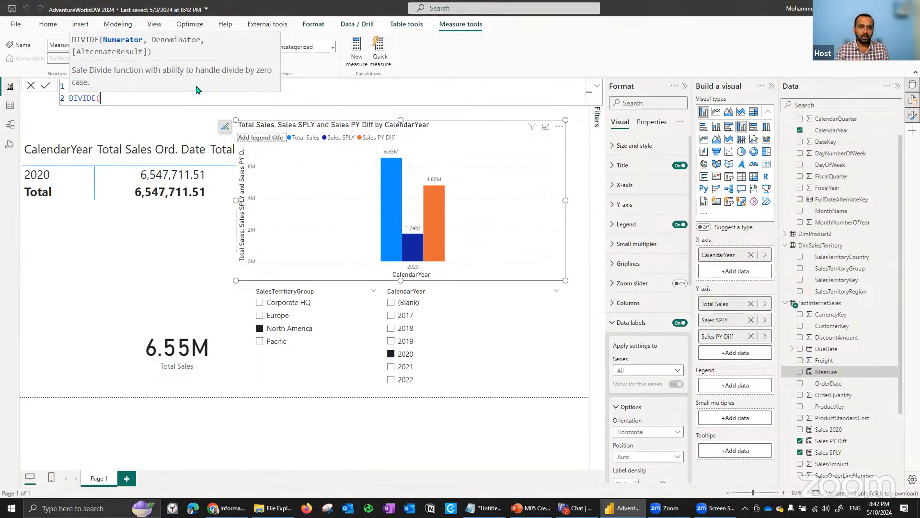
{"action": "type", "text": "/"}
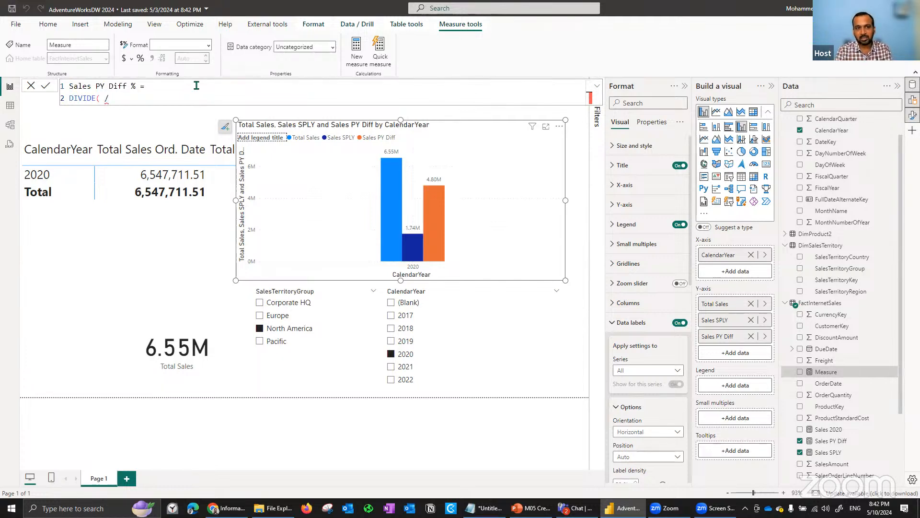
{"action": "key", "text": "BackSpace"}
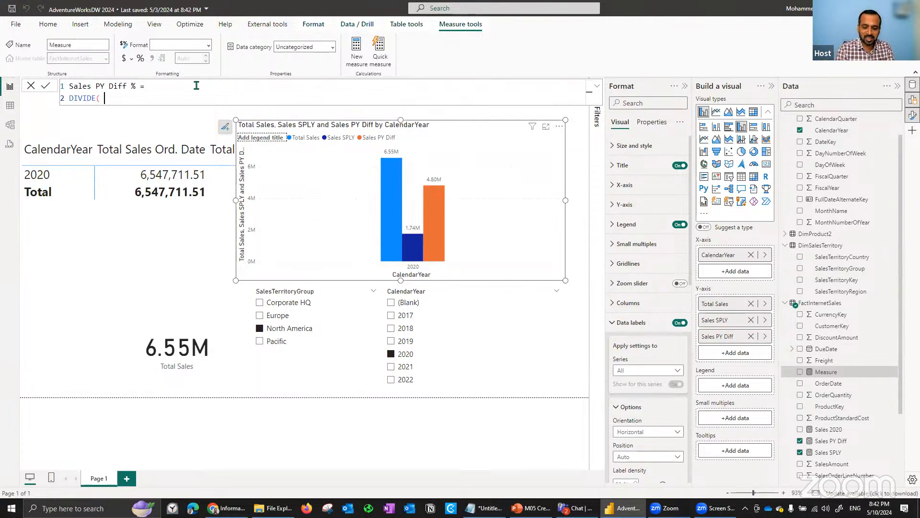
{"action": "key", "text": "shift+Home"}
{"action": "type", "text": "/"}
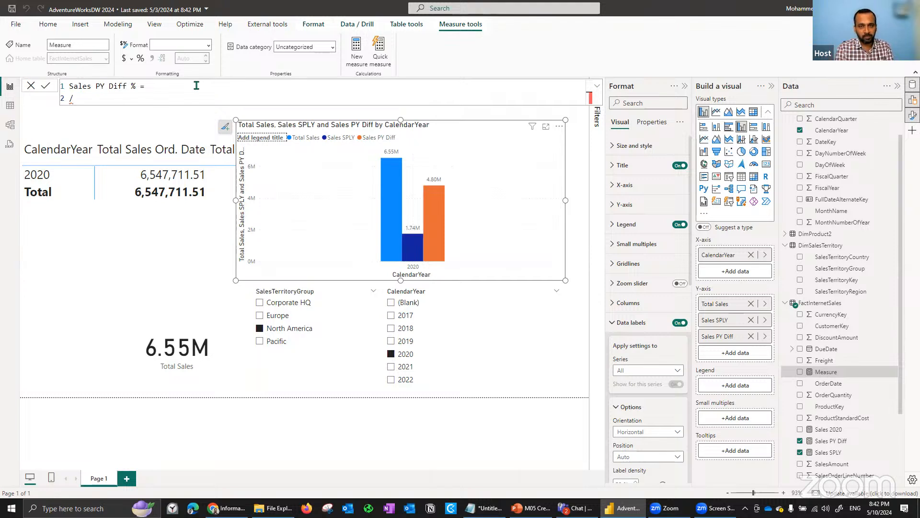
{"action": "key", "text": "BackSpace"}
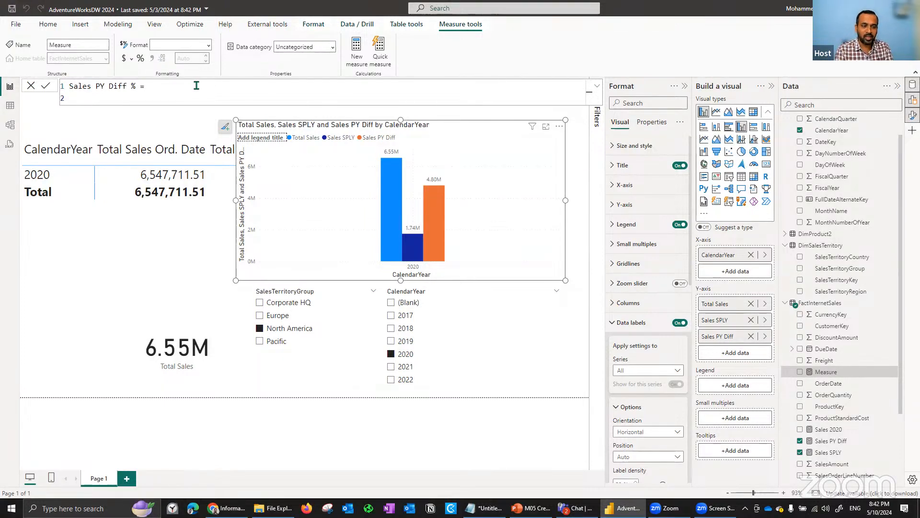
- Write the Sales PY Diff % expression as a DIVIDE of FactInternetSales[Sales PY Diff] by [Sales SPLY]
{"action": "type", "text": "DIVIDE("}
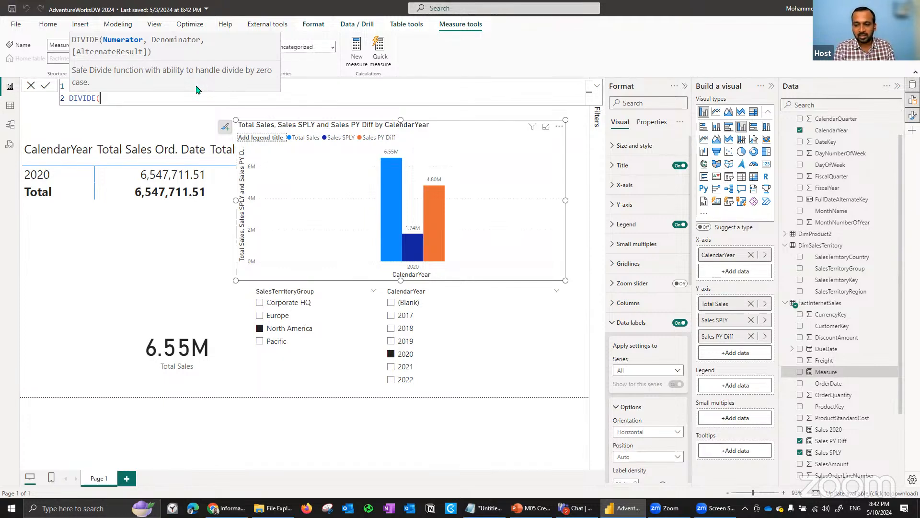
{"action": "type", "text": "sale"}
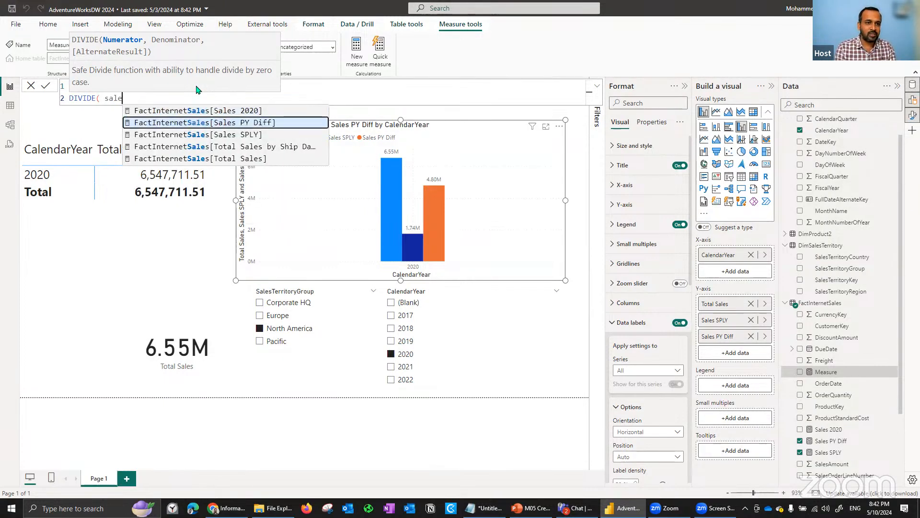
{"action": "key", "text": "Tab"}
{"action": "type", "text": ","}
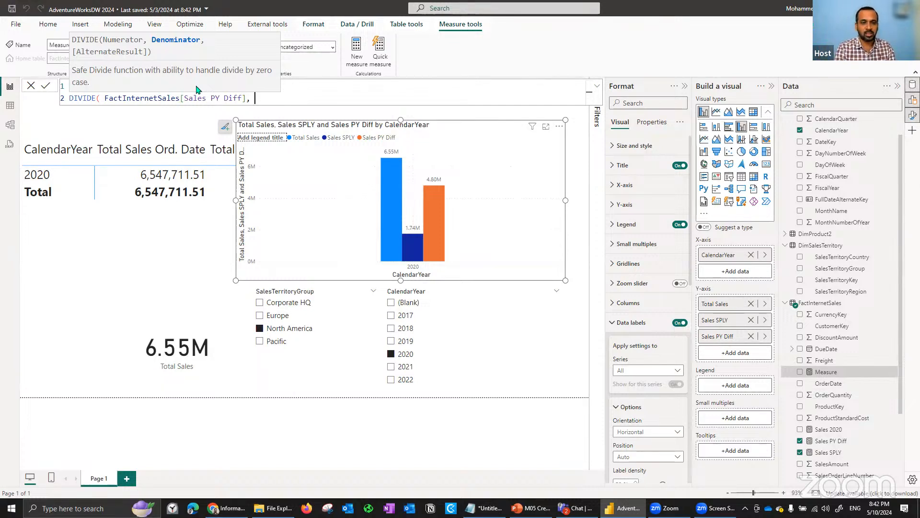
{"action": "type", "text": "py"}
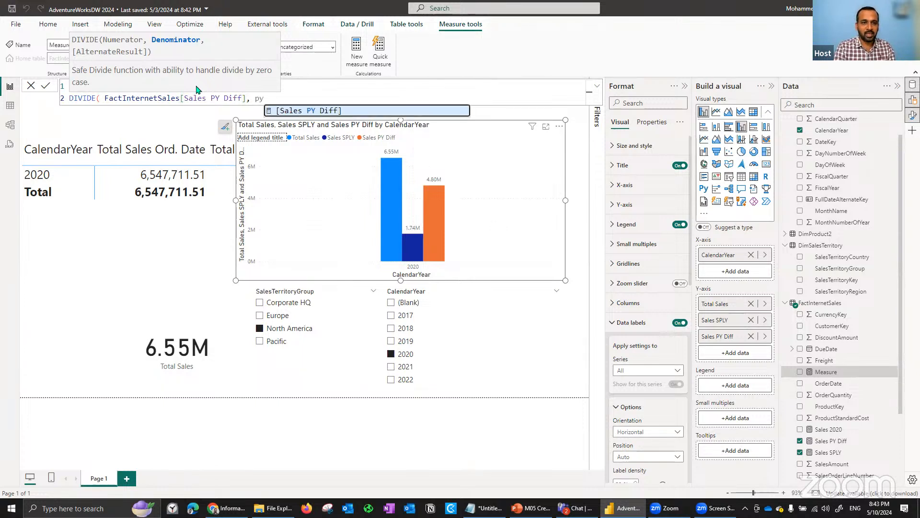
{"action": "key", "text": "BackSpace"}
{"action": "key", "text": "BackSpace"}
{"action": "type", "text": "spl"}
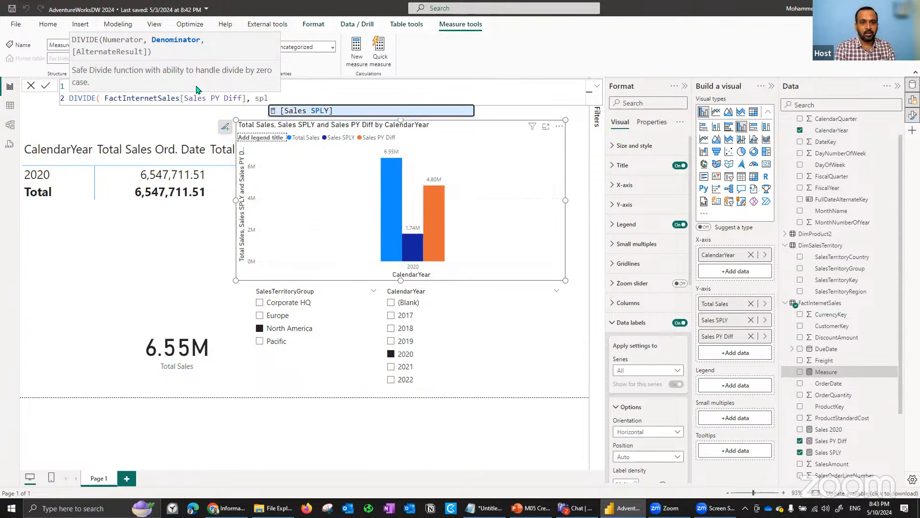
{"action": "key", "text": "Tab"}
{"action": "type", "text": ","}
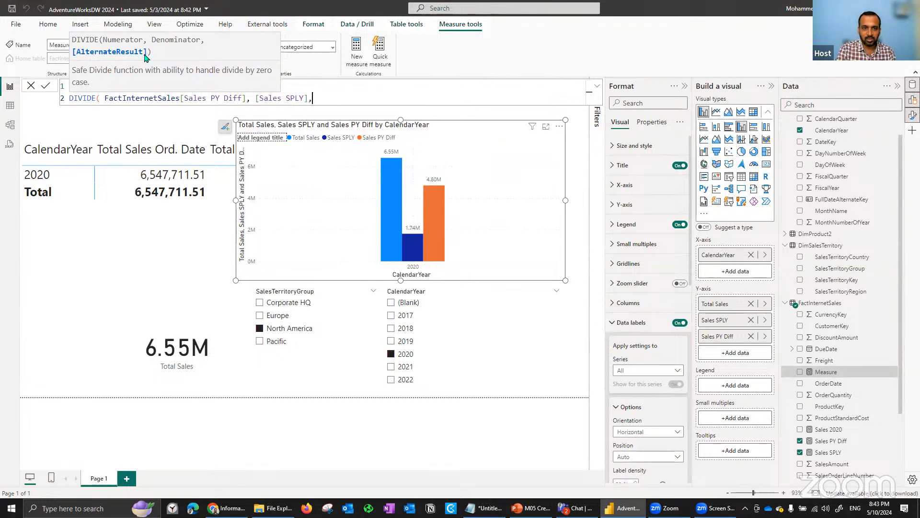
- Complete the DIVIDE expression with an alternate result of 0, commit the measure and format it as a percentage
{"action": "type", "text": "0)"}
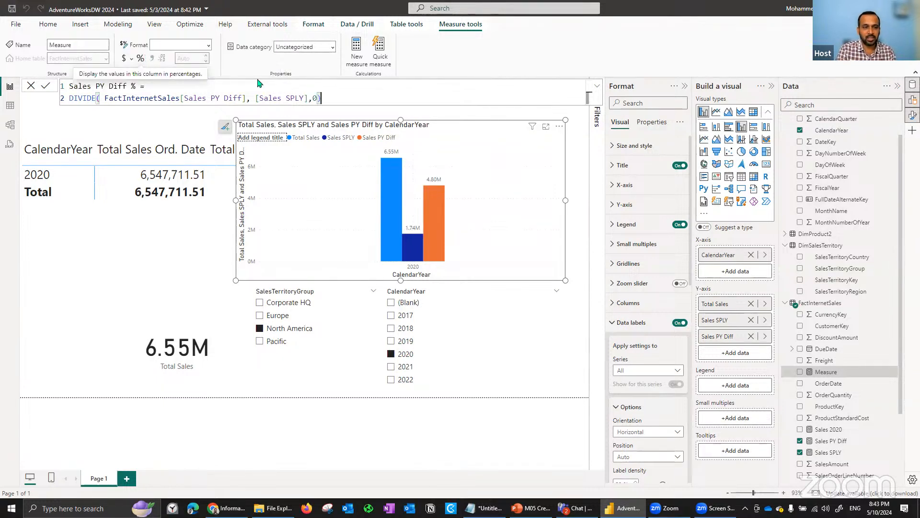
{"action": "left_click", "coordinate": [46, 88]}
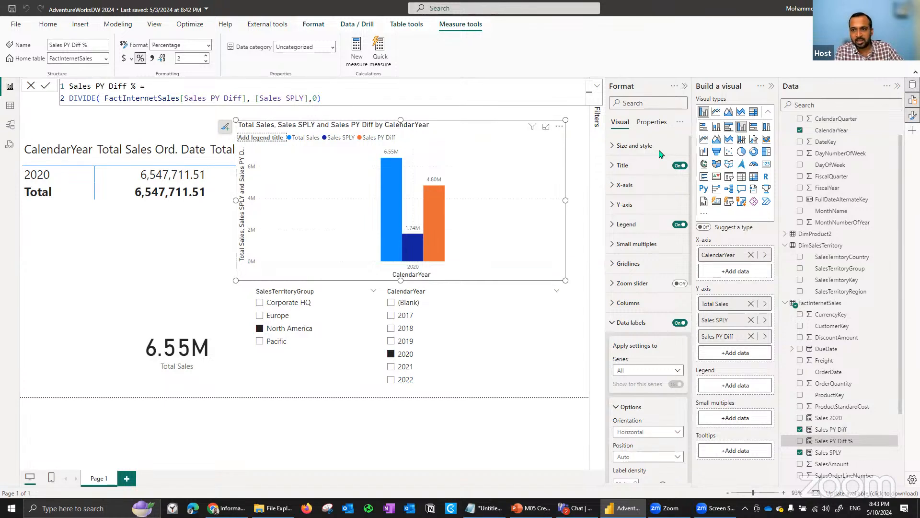
- Convert the chart to a line and clustered column chart with Sales PY Diff % on the line y-axis, and clear the 2020 year filter
{"action": "left_click", "coordinate": [754, 143]}
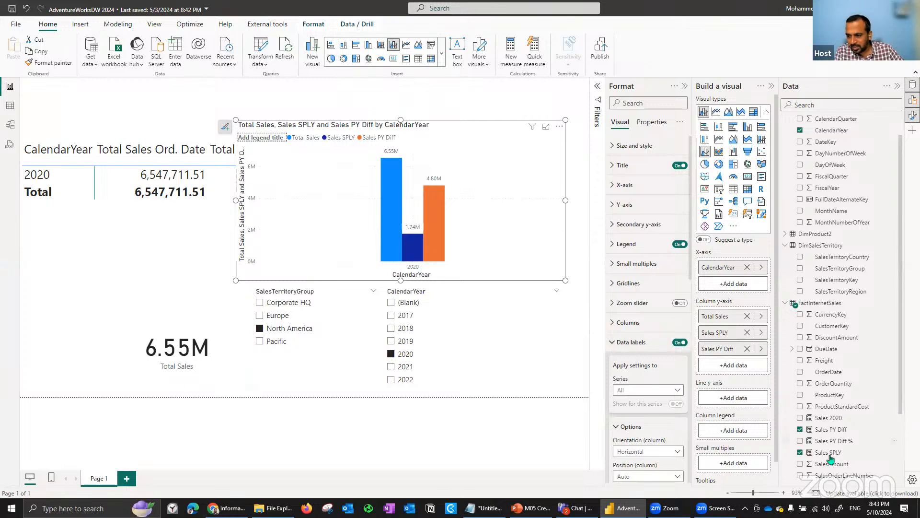
{"action": "left_click_drag", "start_coordinate": [841, 446], "coordinate": [742, 403]}
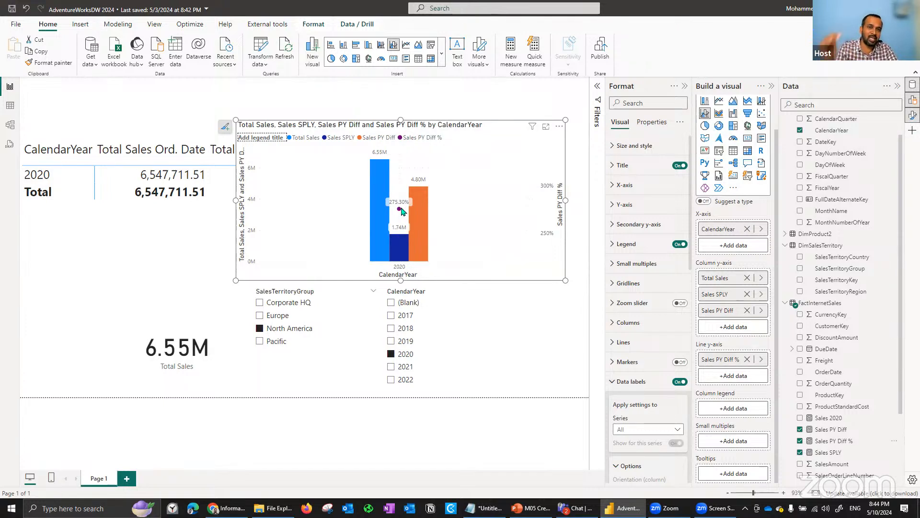
{"action": "left_click", "coordinate": [391, 355]}
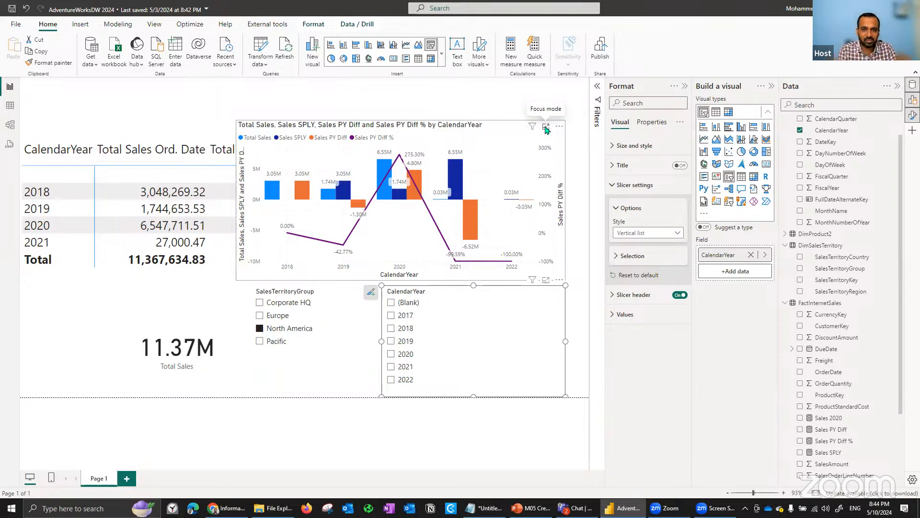
- Enlarge the combo chart in focus mode with the formatting and build areas collapsed, and examine the yearly Sales PY Diff % line
{"action": "left_click", "coordinate": [546, 128]}
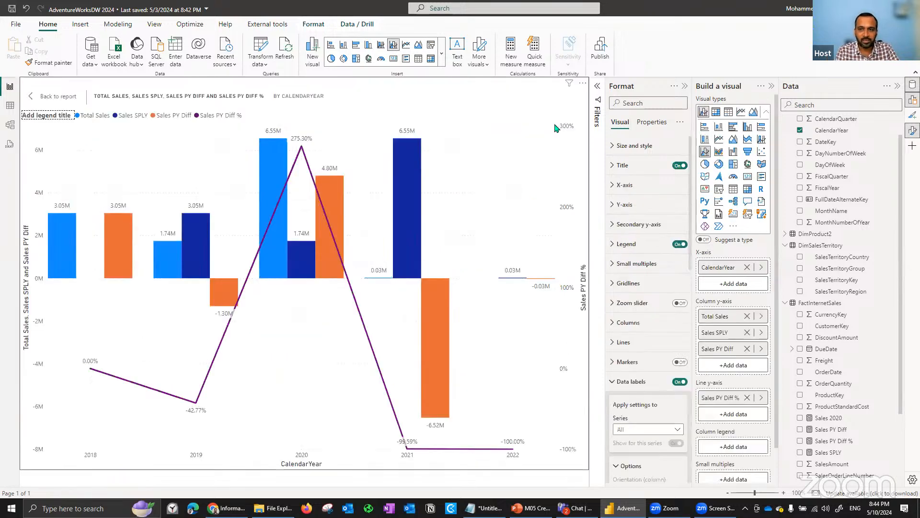
{"action": "left_click", "coordinate": [684, 86]}
{"action": "left_click", "coordinate": [772, 86]}
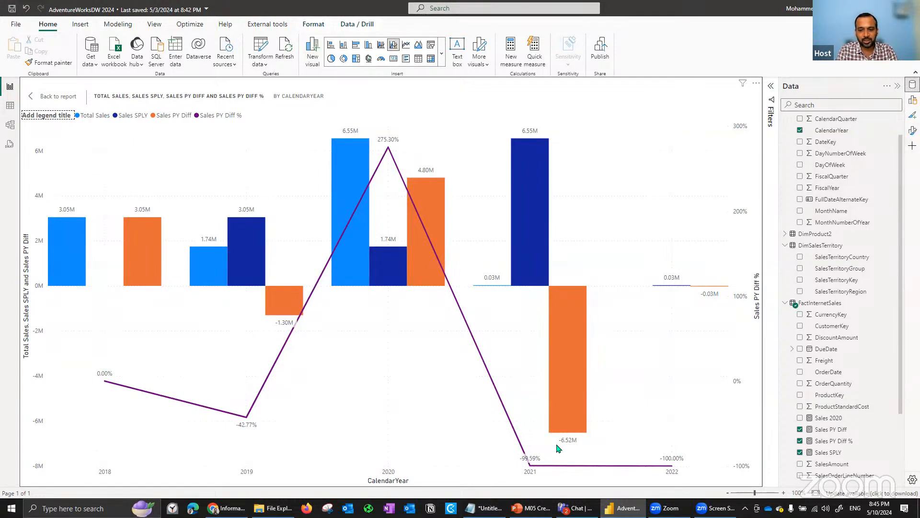
{"action": "mouse_move", "coordinate": [530, 468]}
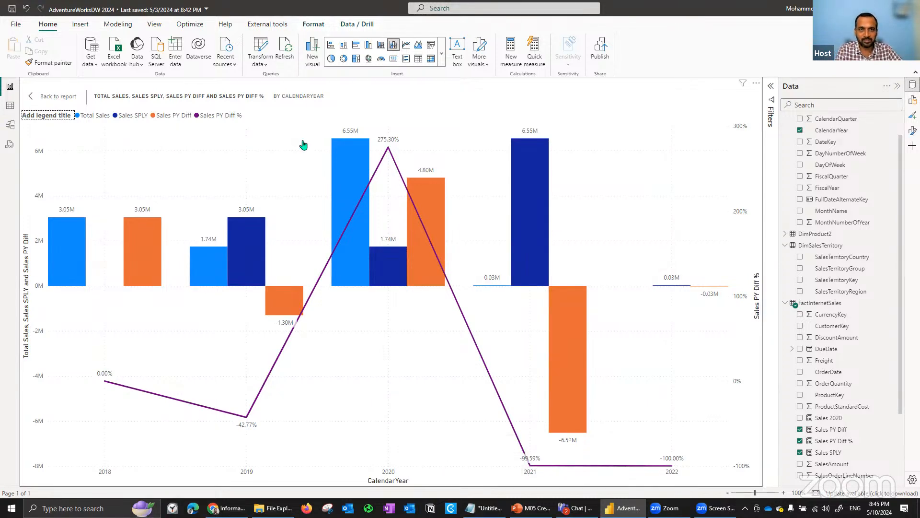
- Return from the focused chart to the report page and switch to the M05 presentation in PowerPoint
{"action": "left_click", "coordinate": [58, 96]}
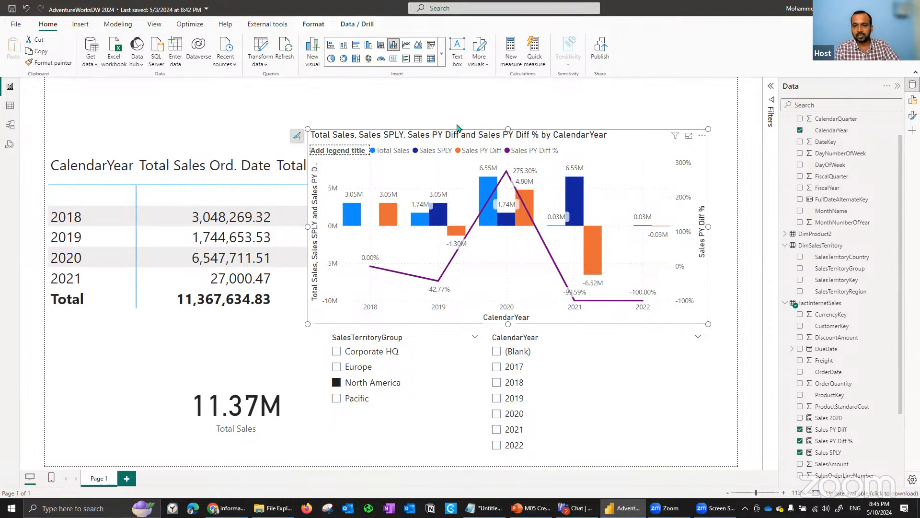
{"action": "left_click", "coordinate": [531, 508]}
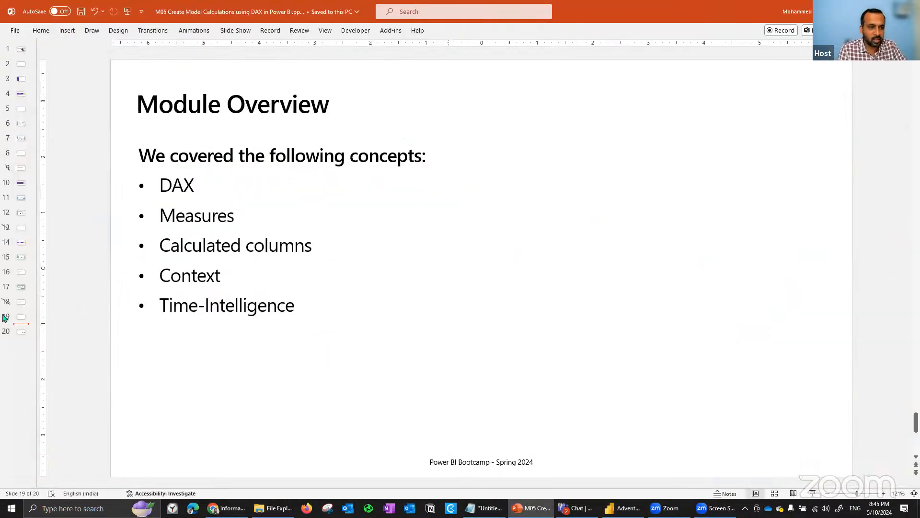